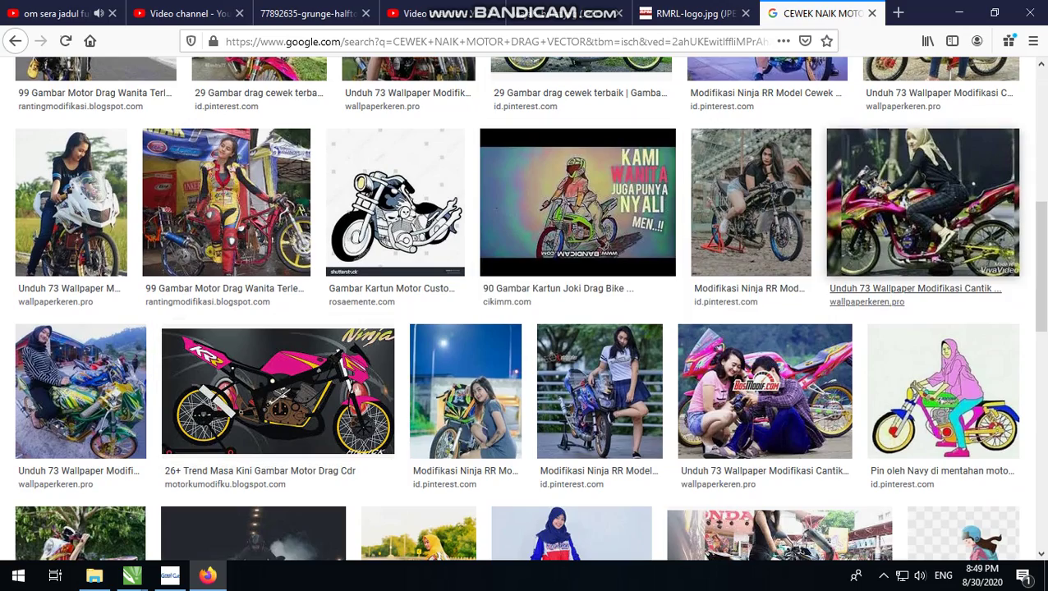
Browse the drag motorcycle image results and preview the cartoon tiger hot rod illustration.
scroll(953, 246, down, 4)
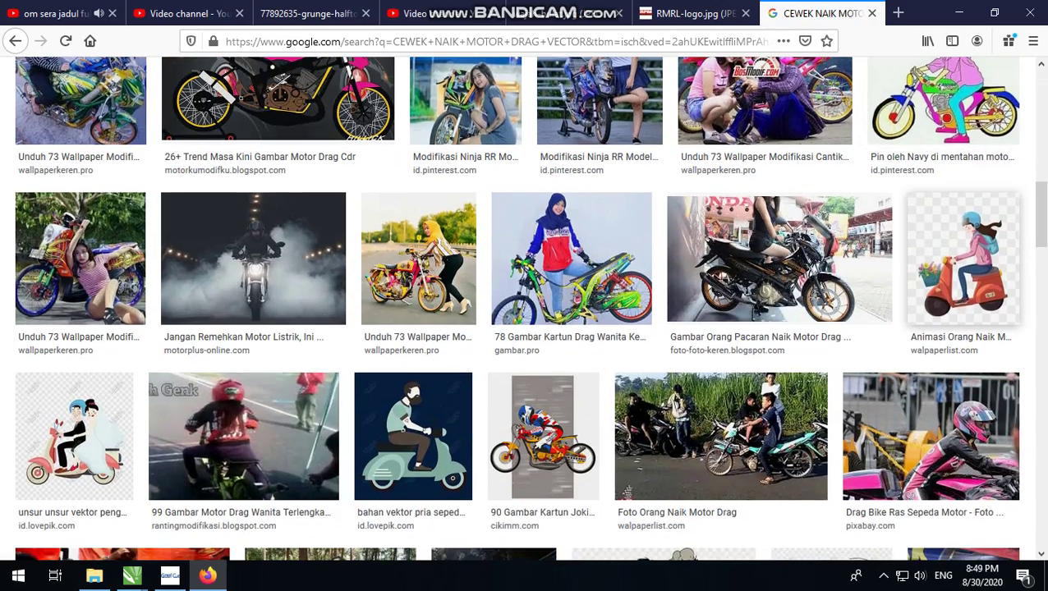
scroll(722, 197, down, 3)
scroll(721, 198, down, 2)
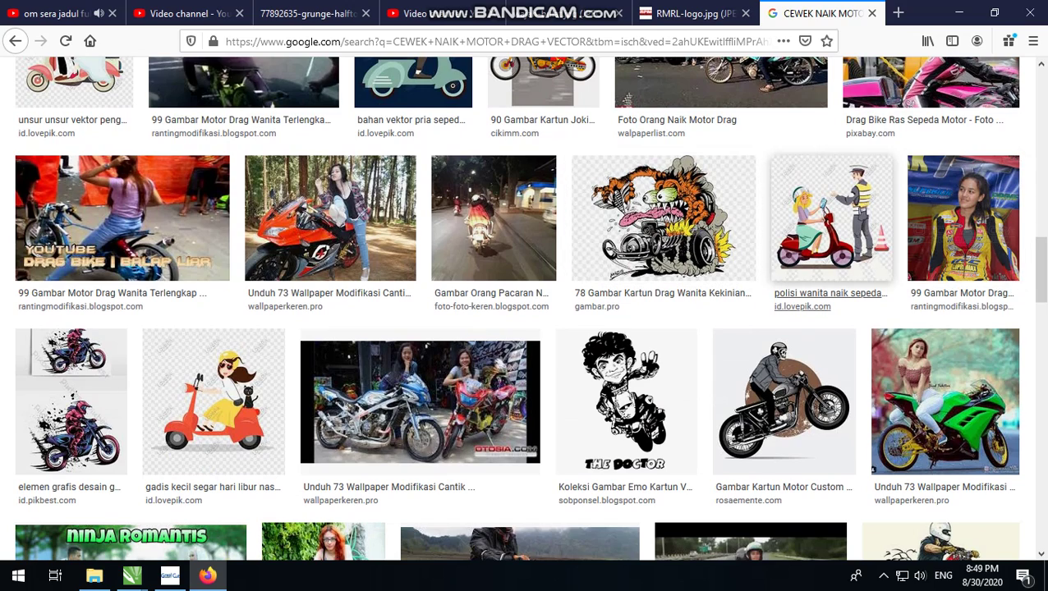
scroll(657, 353, down, 1)
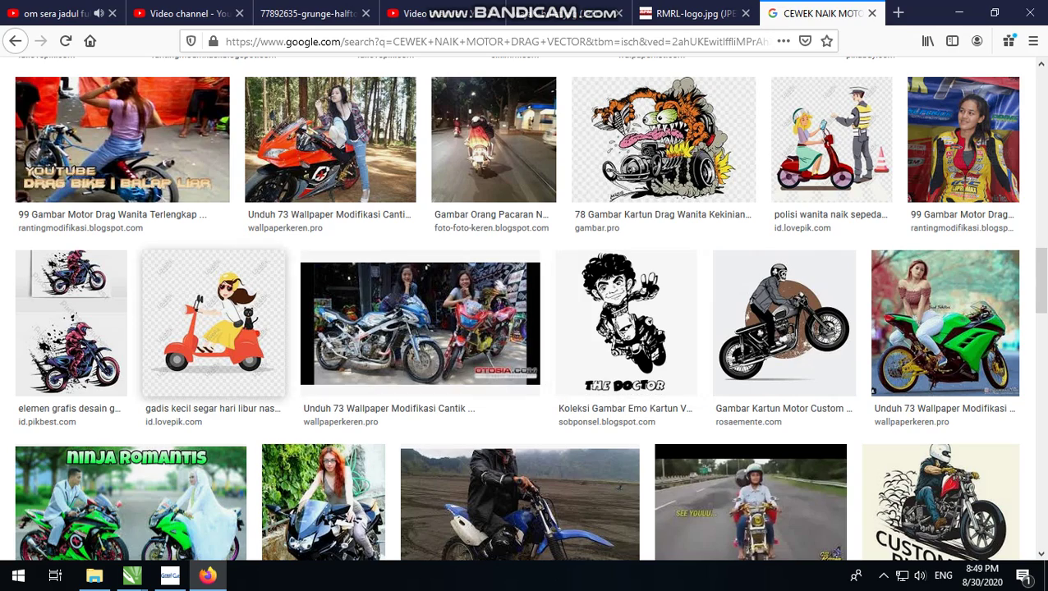
click(673, 144)
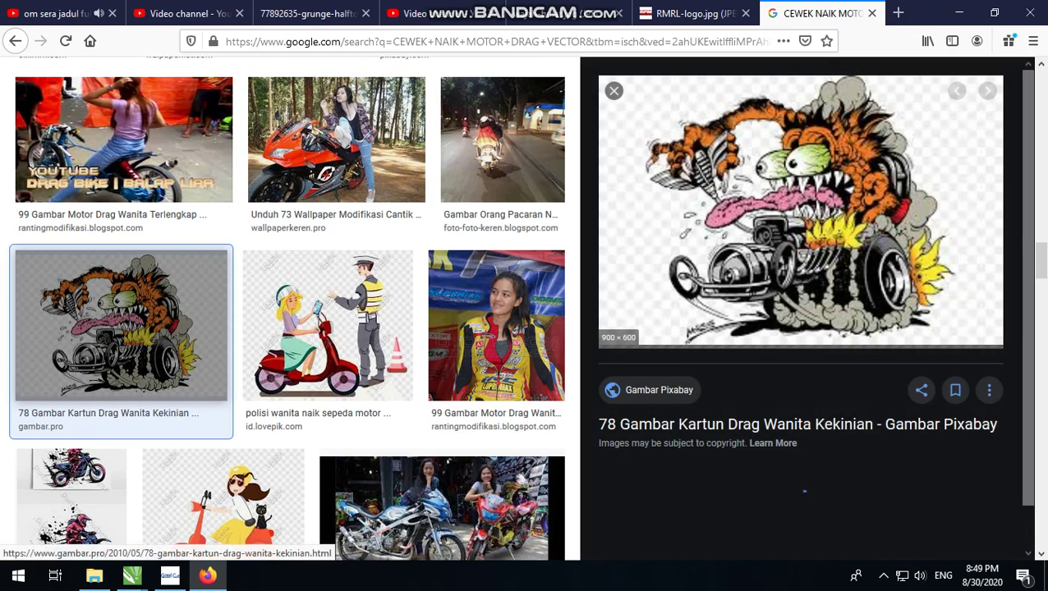
Open the PNGWing cartoon engine with flaming exhaust pipes from the hot rod's related images.
scroll(801, 312, down, 5)
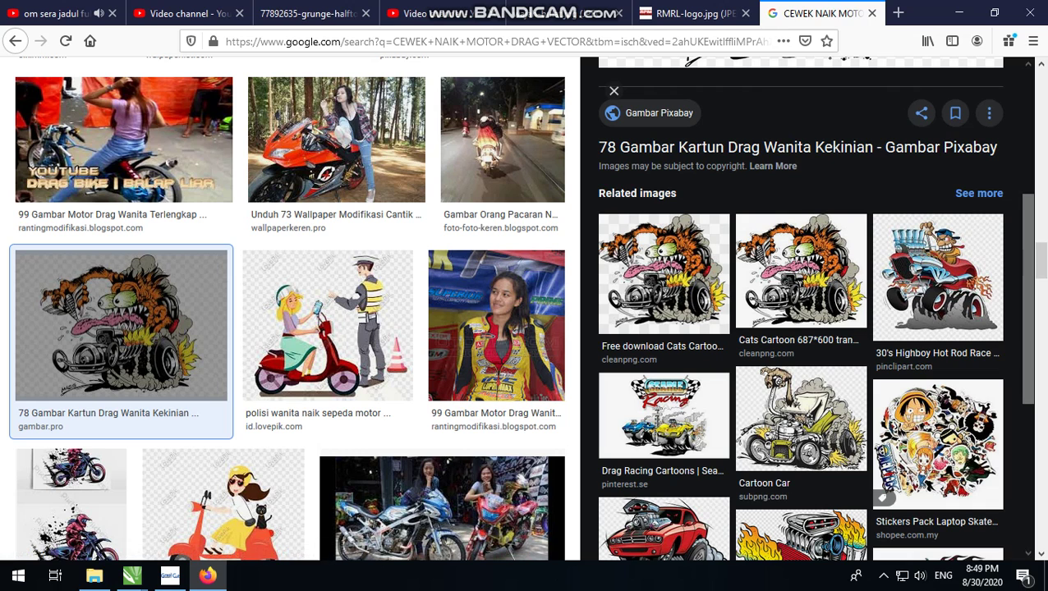
scroll(800, 313, down, 3)
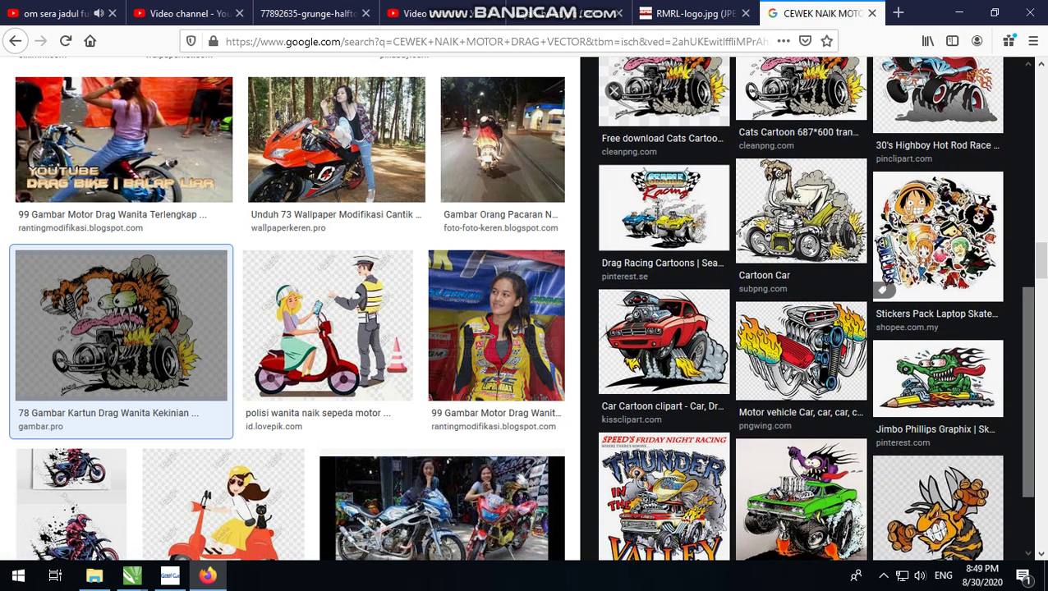
scroll(801, 309, down, 1)
click(801, 281)
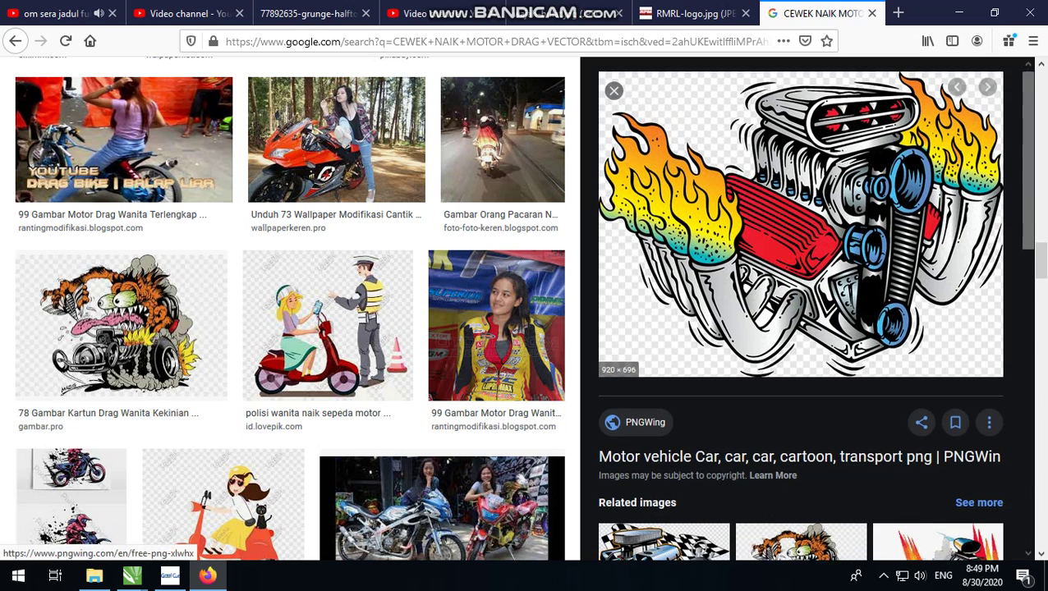
View the flaming engine image on its own at full size and copy it.
scroll(801, 230, down, 4)
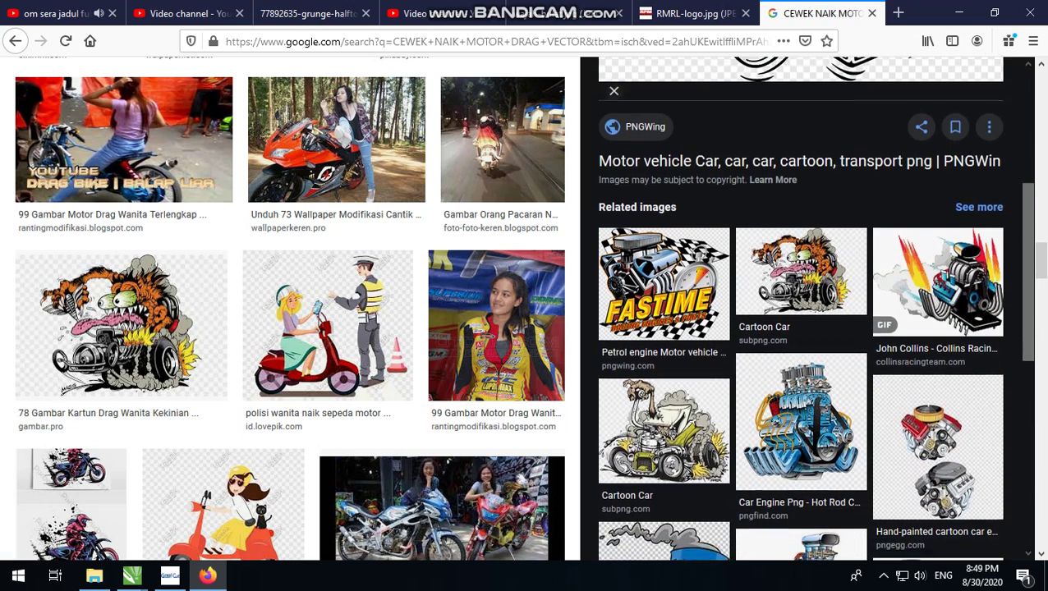
scroll(801, 312, down, 5)
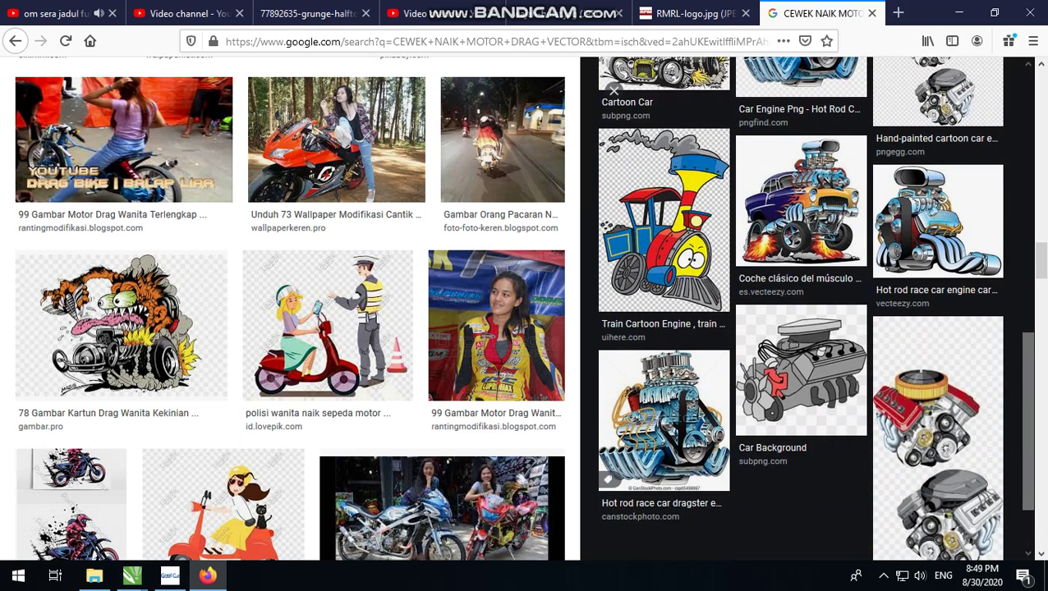
scroll(801, 312, up, 10)
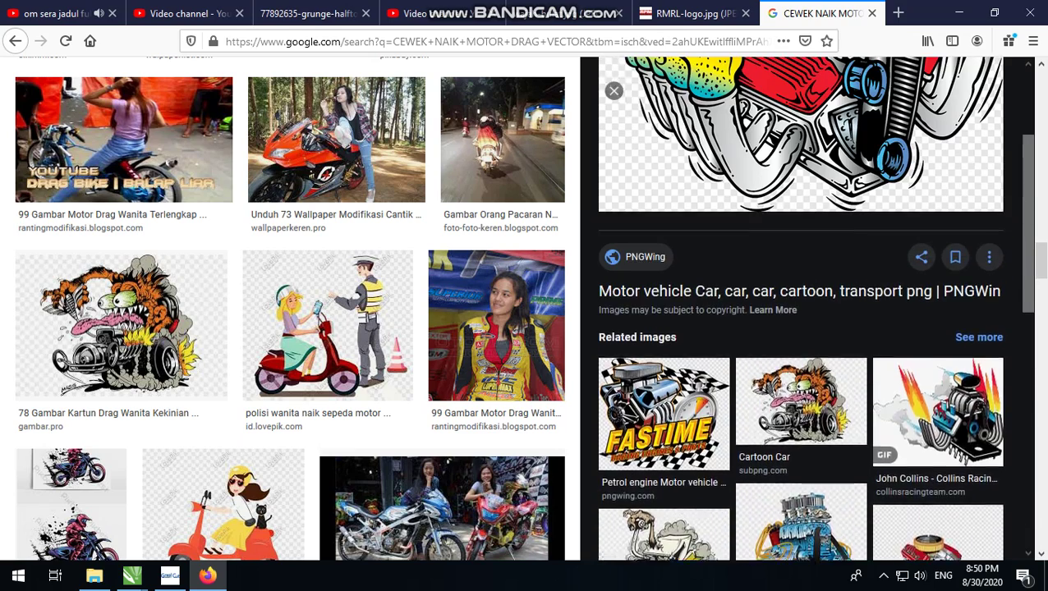
scroll(288, 312, up, 3)
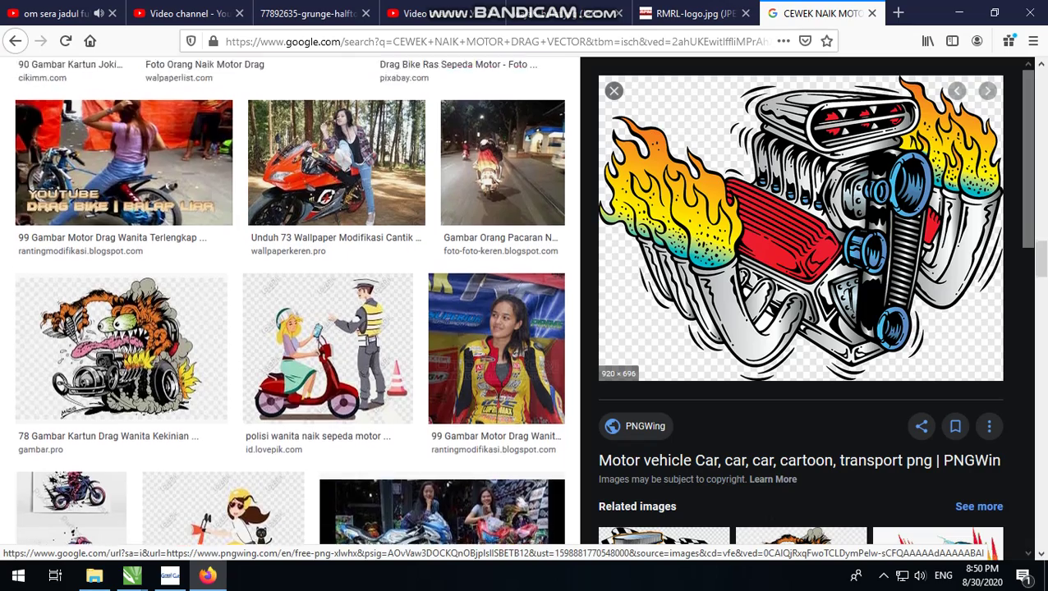
right_click(834, 281)
click(887, 417)
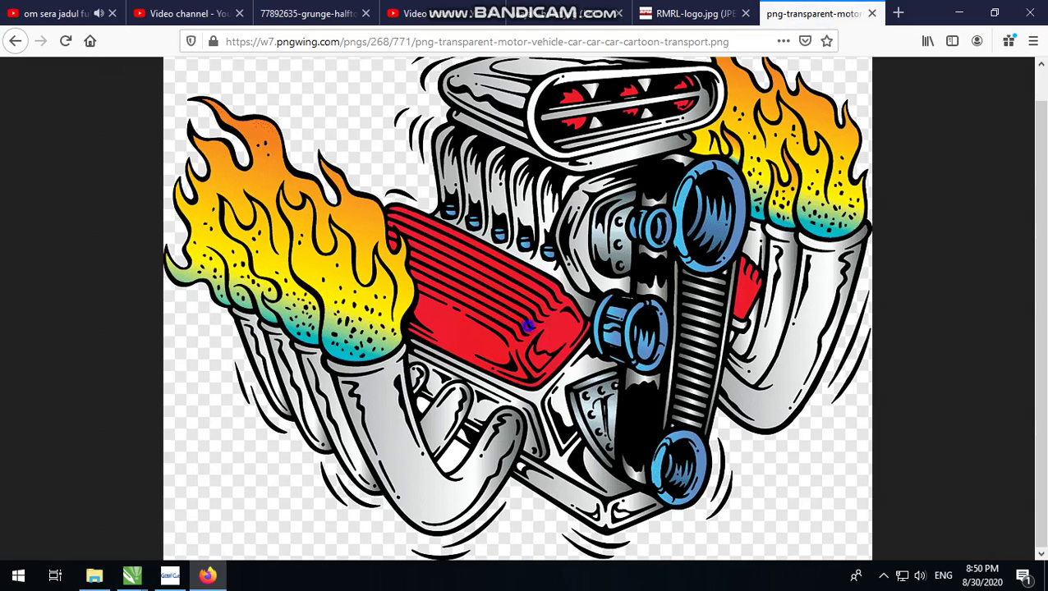
right_click(531, 329)
click(556, 338)
Switch to the CorelDRAW document Backup_of_vario new 150.cdr and paste the copied engine image.
click(960, 11)
click(207, 575)
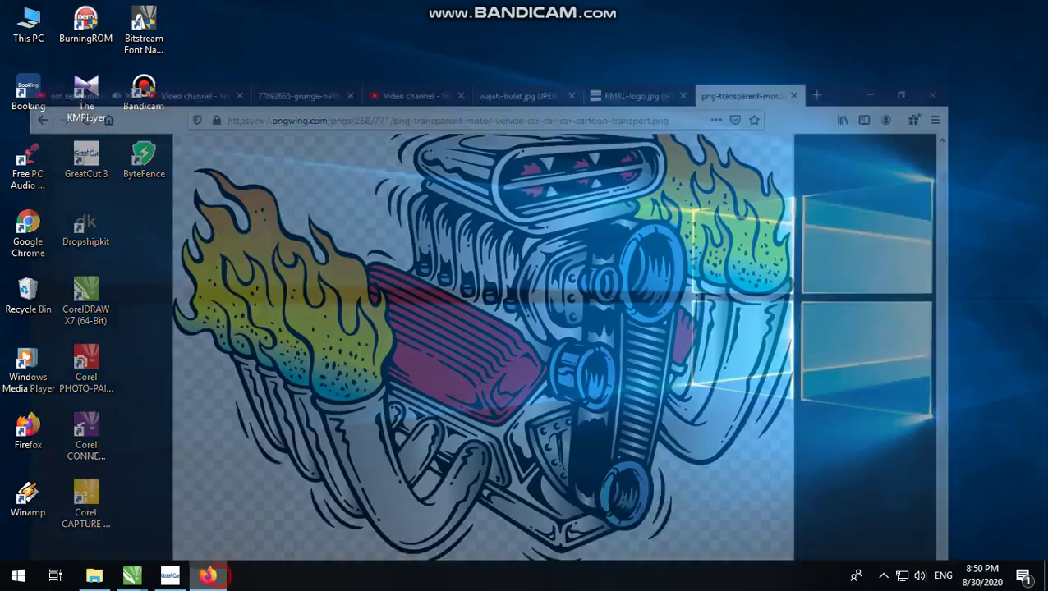
mouse_move(132, 575)
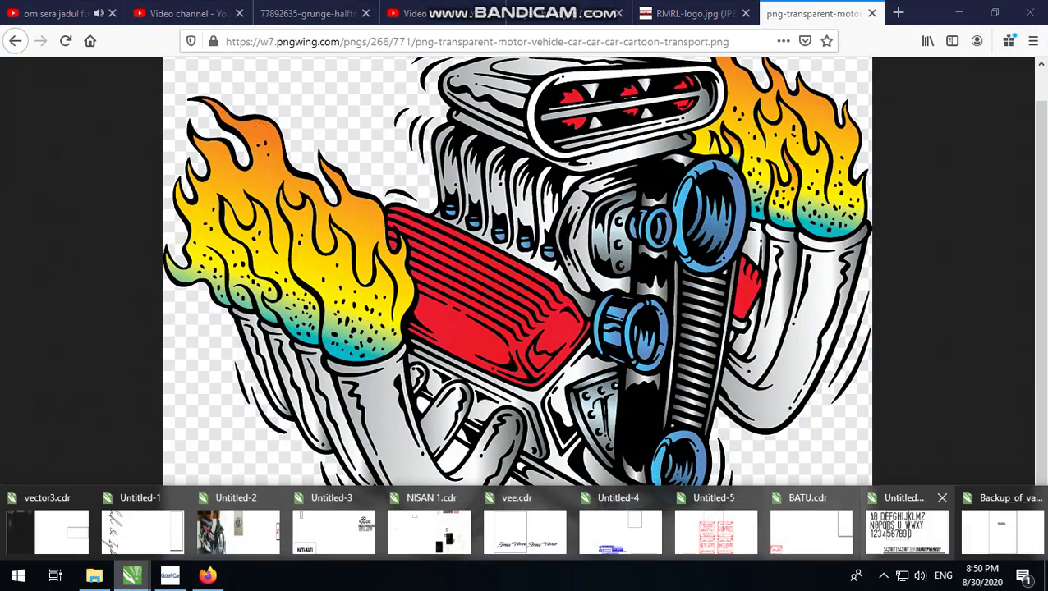
click(1007, 537)
scroll(466, 227, up, 2)
right_click(466, 227)
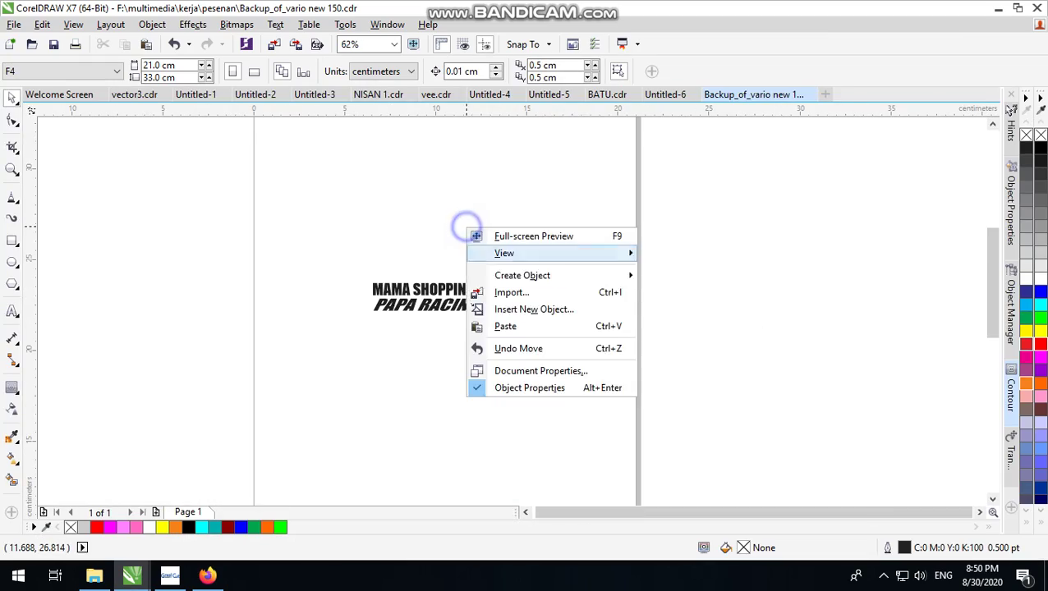
click(505, 326)
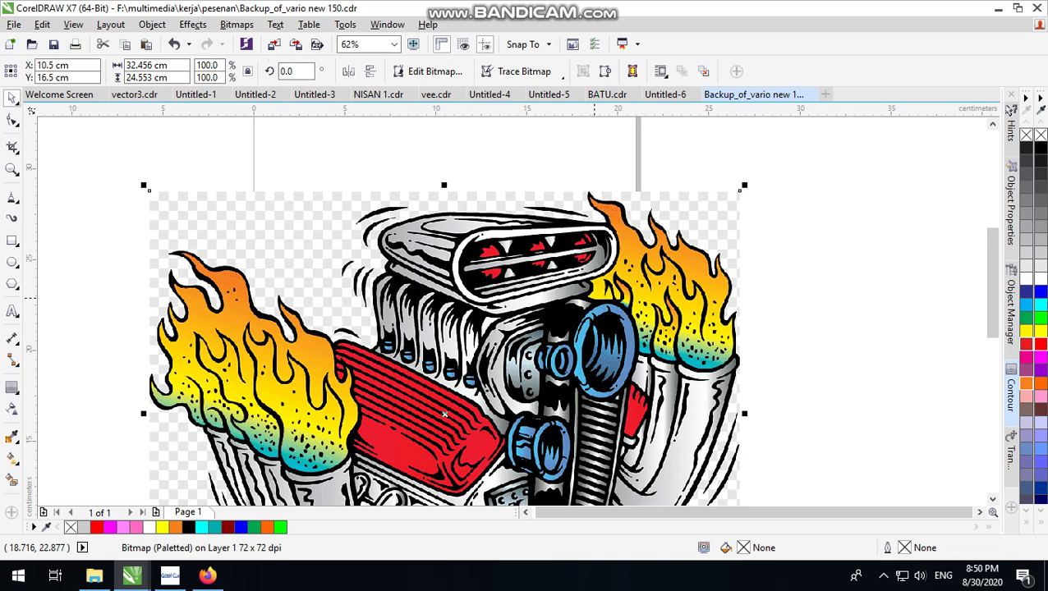
Move the engine bitmap to the left of the page and start an Outline Trace of type Logo.
scroll(444, 415, down, 3)
drag(577, 310, 392, 286)
right_click(392, 283)
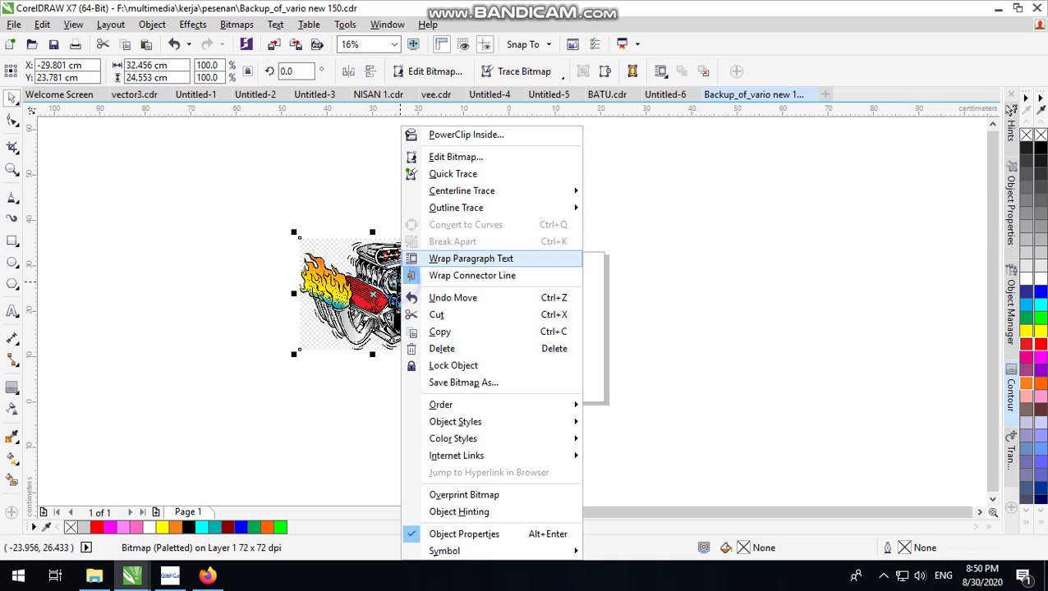
mouse_move(493, 208)
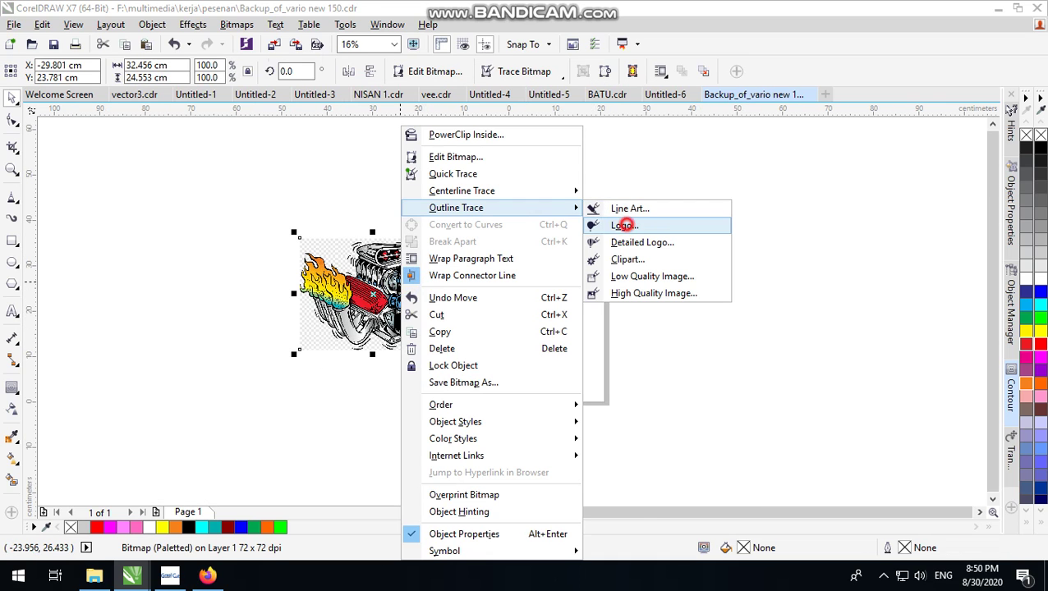
click(625, 225)
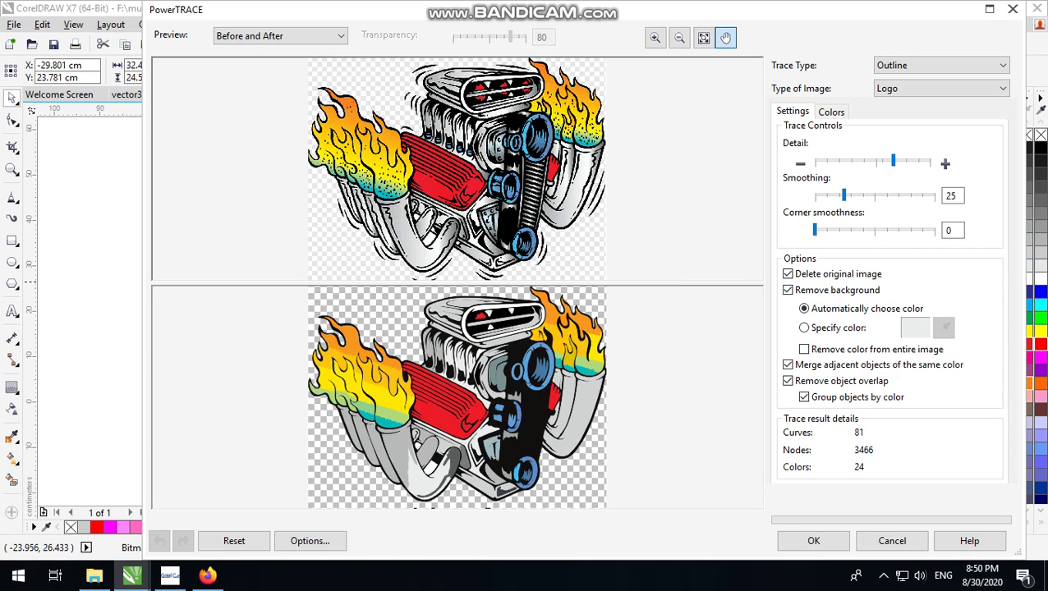
Raise the trace detail close to maximum, set smoothing to 9, turn off background removal, and apply the trace.
drag(893, 161, 925, 161)
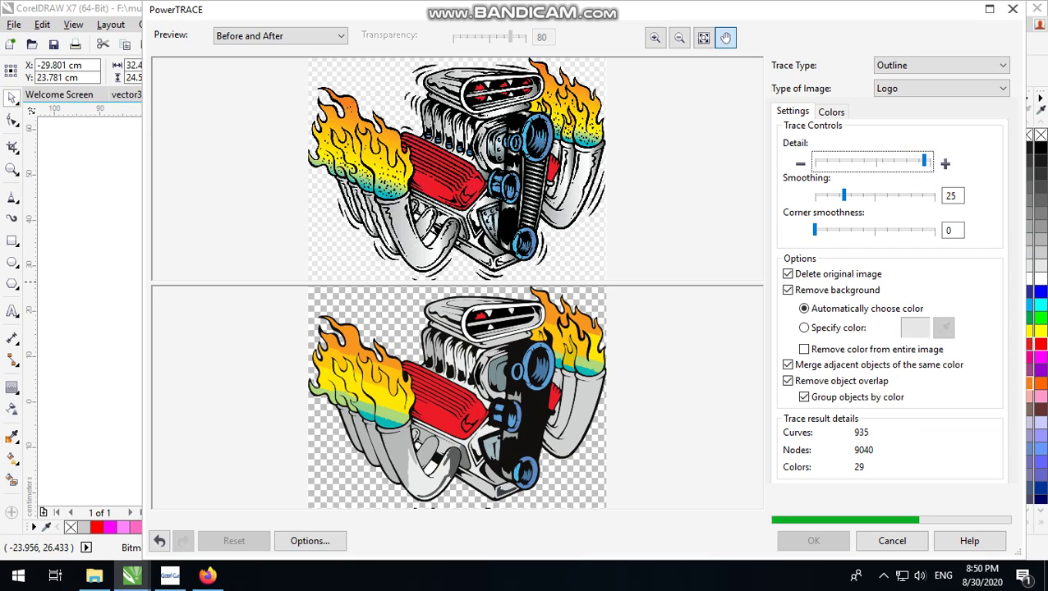
drag(843, 196, 826, 195)
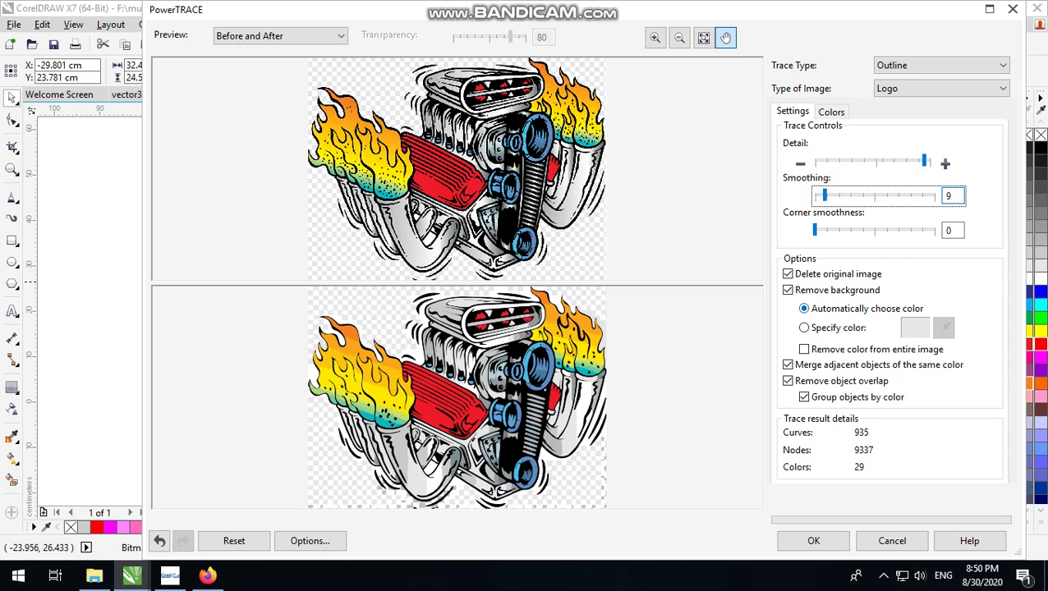
click(788, 290)
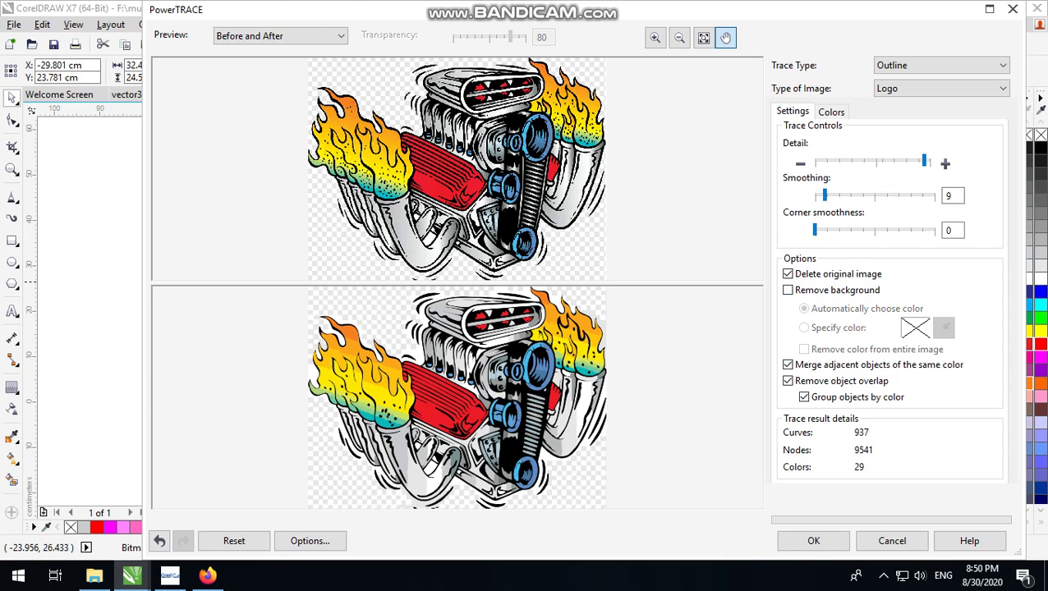
click(813, 540)
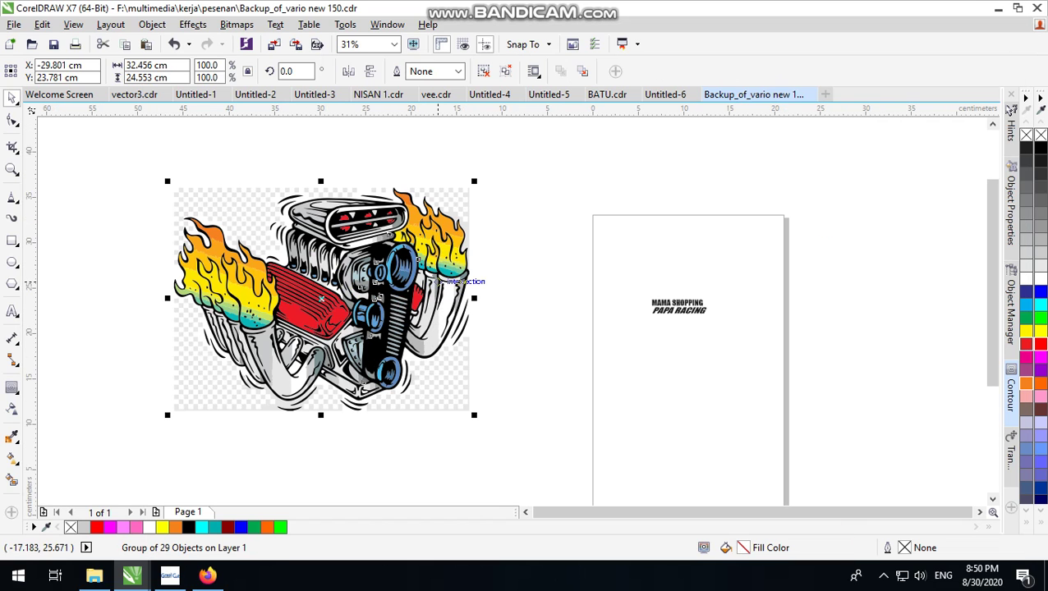
Move the traced engine group to the empty area right of the page.
click(527, 248)
scroll(395, 252, down, 2)
drag(358, 276, 810, 280)
scroll(680, 236, up, 2)
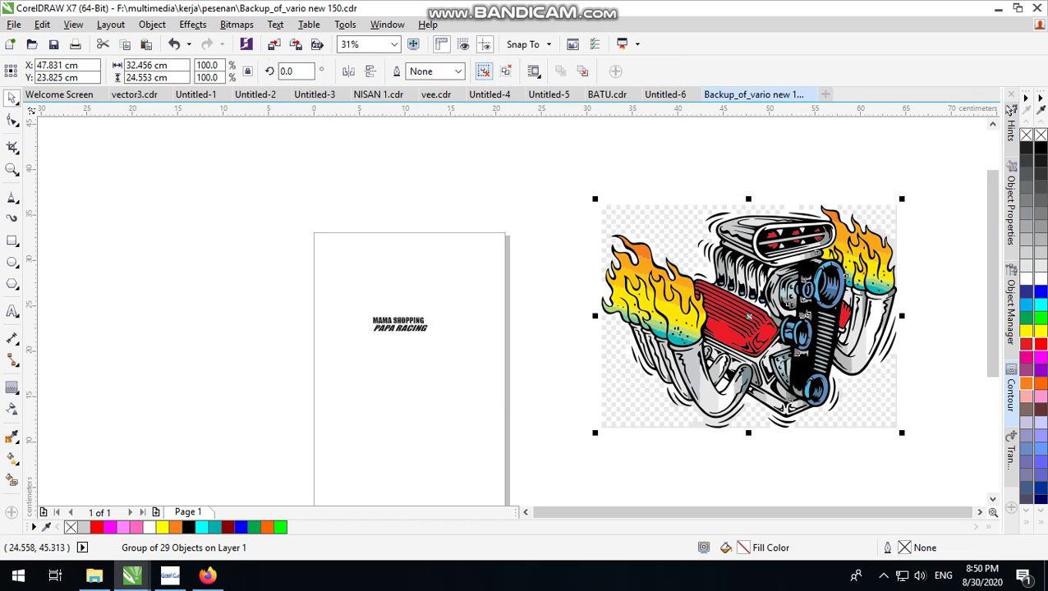
Ungroup the traced engine and delete its light grey checkered background pieces.
click(578, 124)
drag(693, 226, 658, 188)
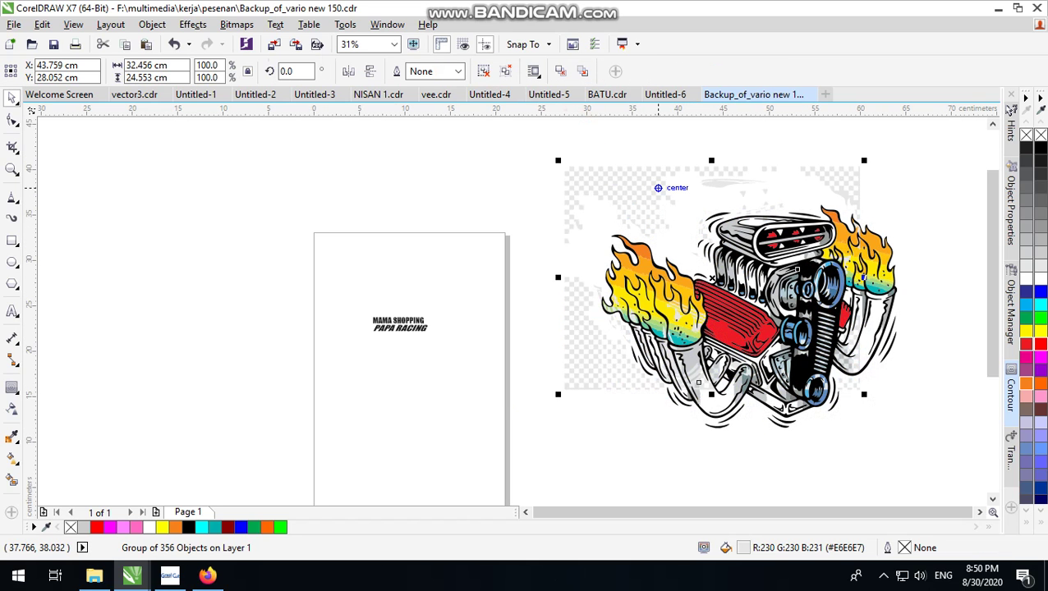
key(Delete)
Move all the remaining engine pieces onto the page by the text and scale them to about 5.4 × 4.1 cm.
drag(560, 146, 1004, 444)
drag(805, 192, 259, 295)
scroll(247, 292, up, 4)
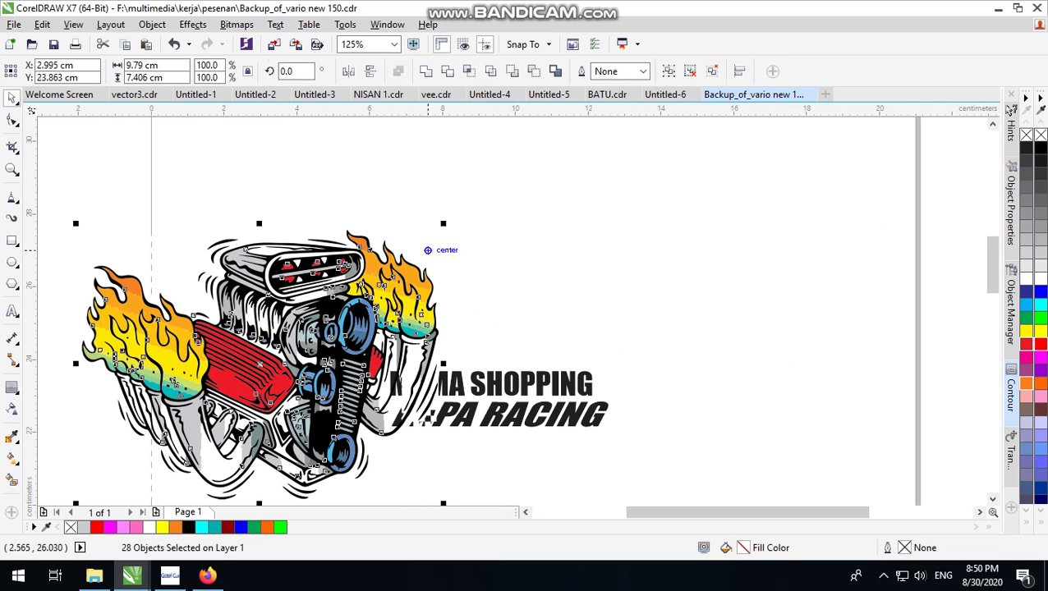
drag(444, 224, 279, 350)
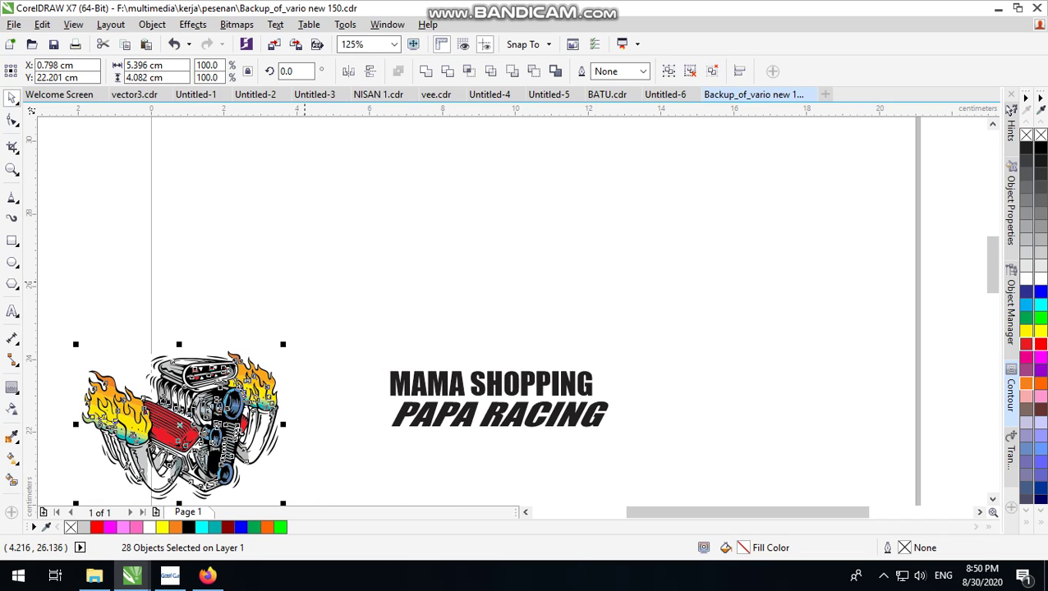
Bring the engine pieces closer to the text, shrink them to about 3.3 × 2.5 cm, and group them.
drag(213, 411, 359, 370)
scroll(333, 427, up, 2)
scroll(498, 393, down, 1)
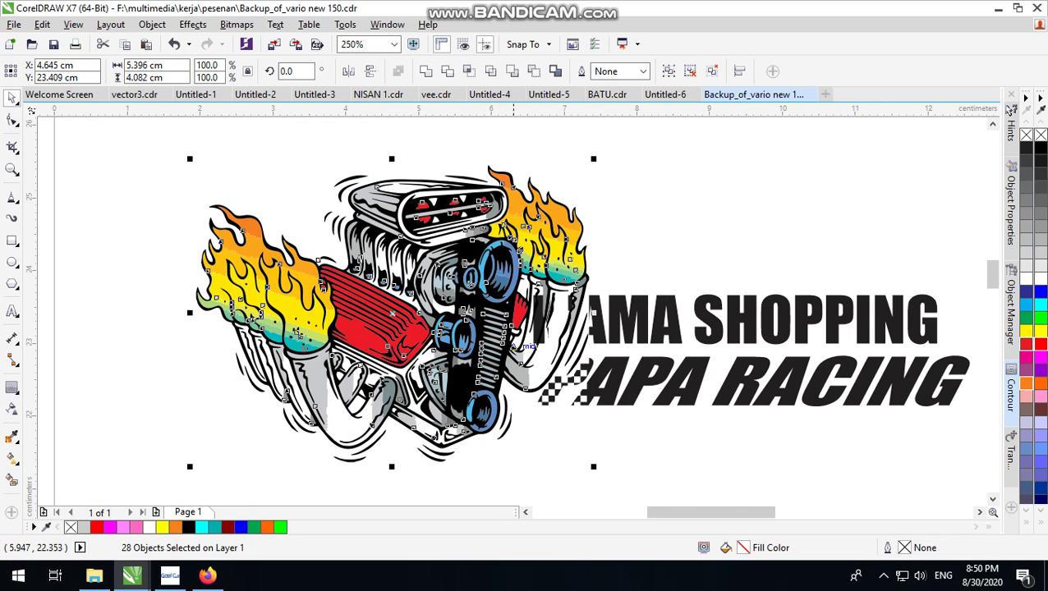
drag(593, 159, 443, 273)
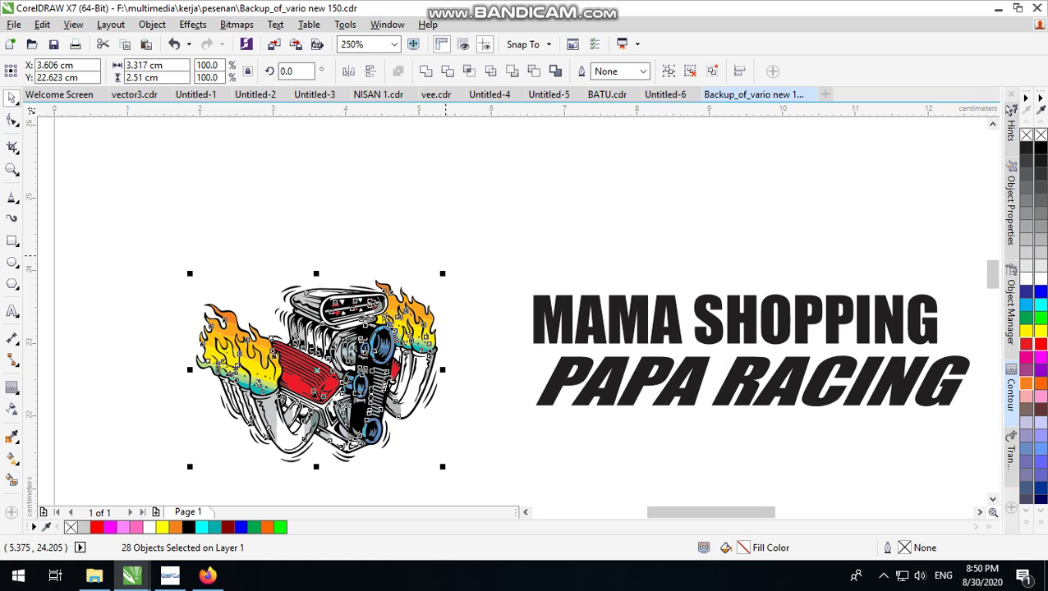
click(669, 71)
Position the engine group just left of the MAMA SHOPPING and PAPA RACING text without overlapping it.
drag(353, 373, 556, 338)
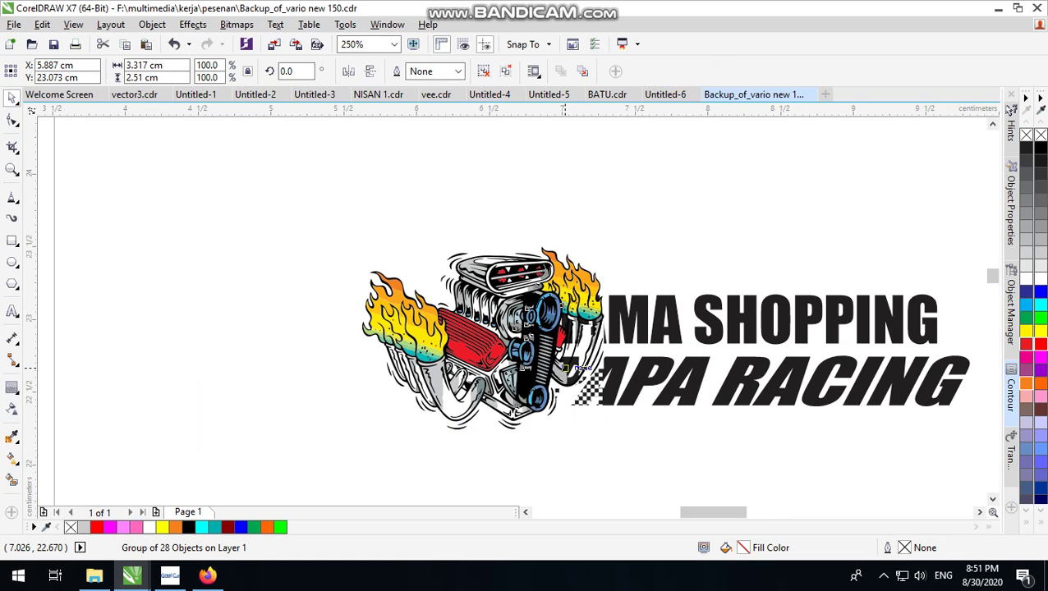
scroll(287, 299, up, 3)
scroll(289, 298, down, 3)
scroll(475, 387, up, 3)
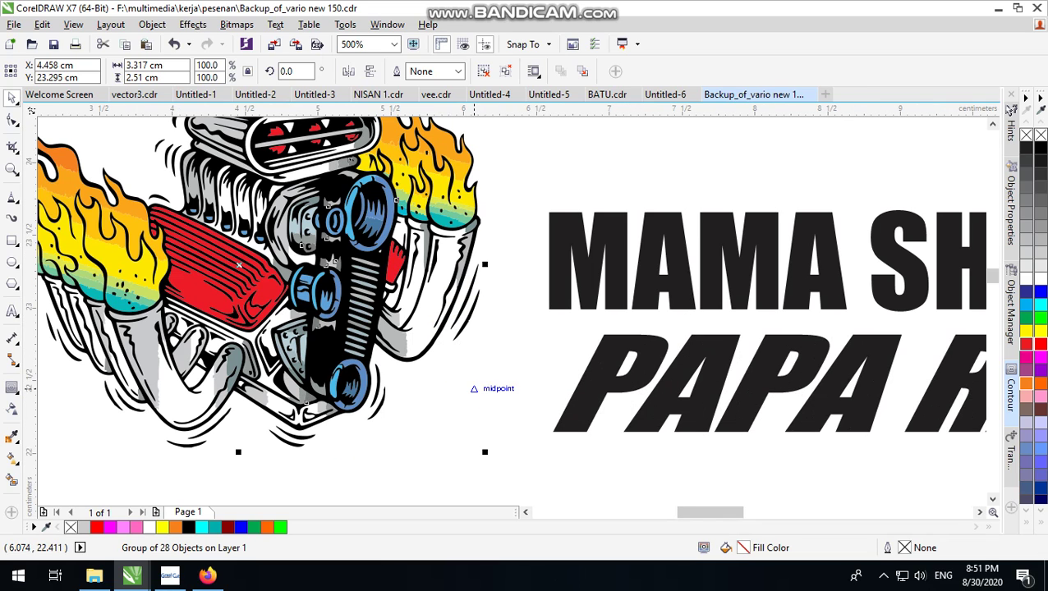
scroll(529, 382, down, 5)
scroll(530, 382, up, 3)
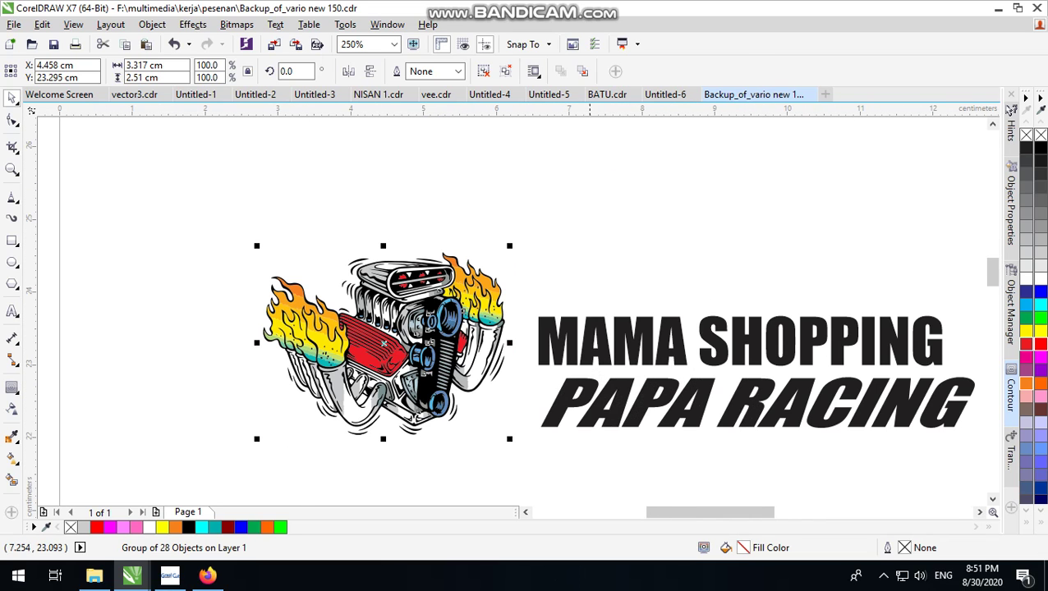
Fill the PAPA RACING text with magenta (#FF00FF).
click(589, 340)
click(683, 401)
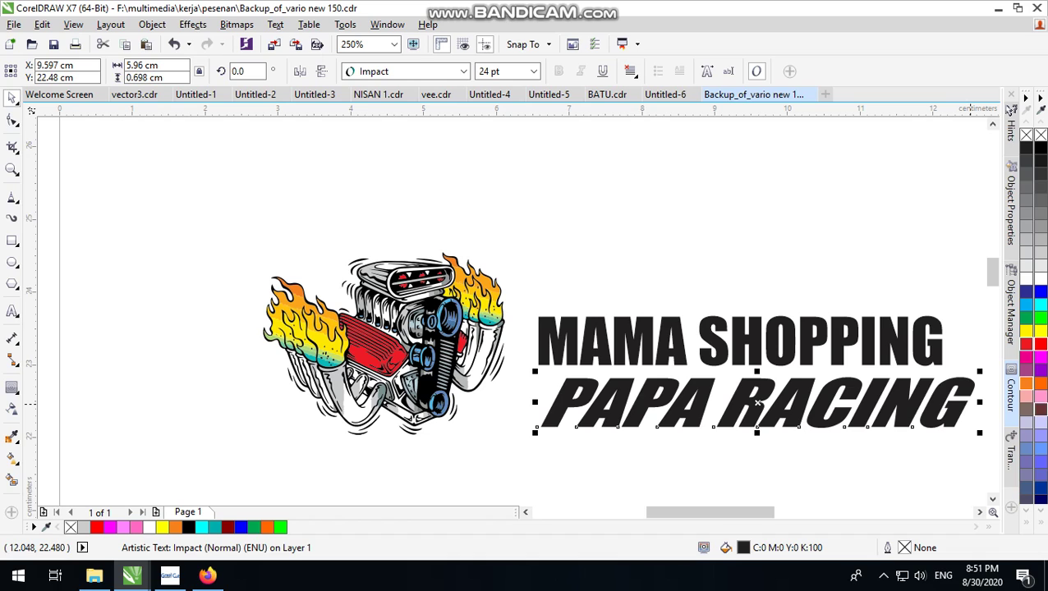
click(1040, 357)
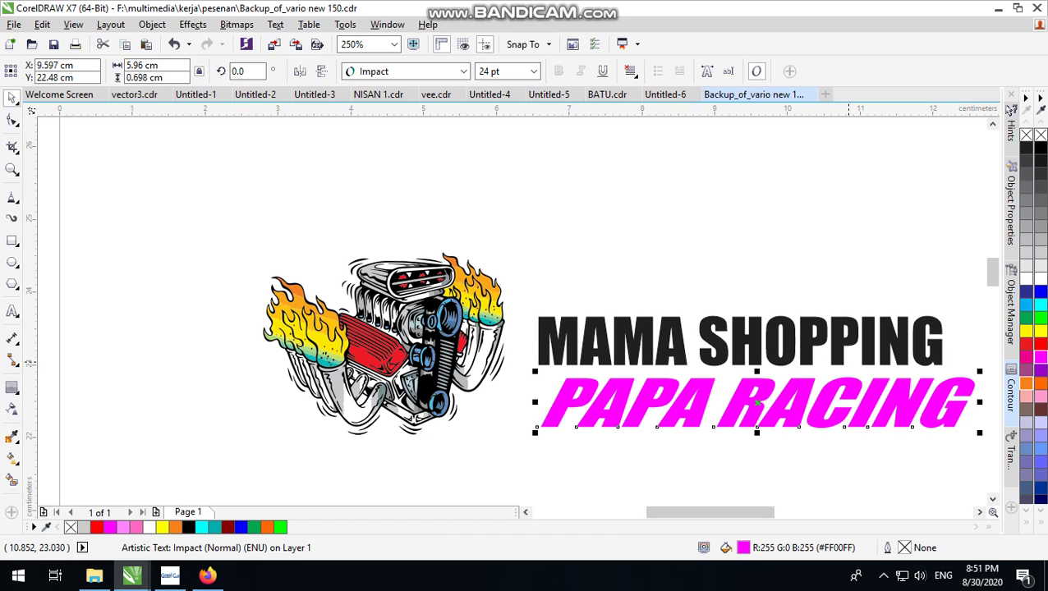
Fill the MAMA SHOPPING text with pink (C:0 M:100 Y:0 K:0) and the PAPA RACING text with purple (#9900CC).
click(830, 343)
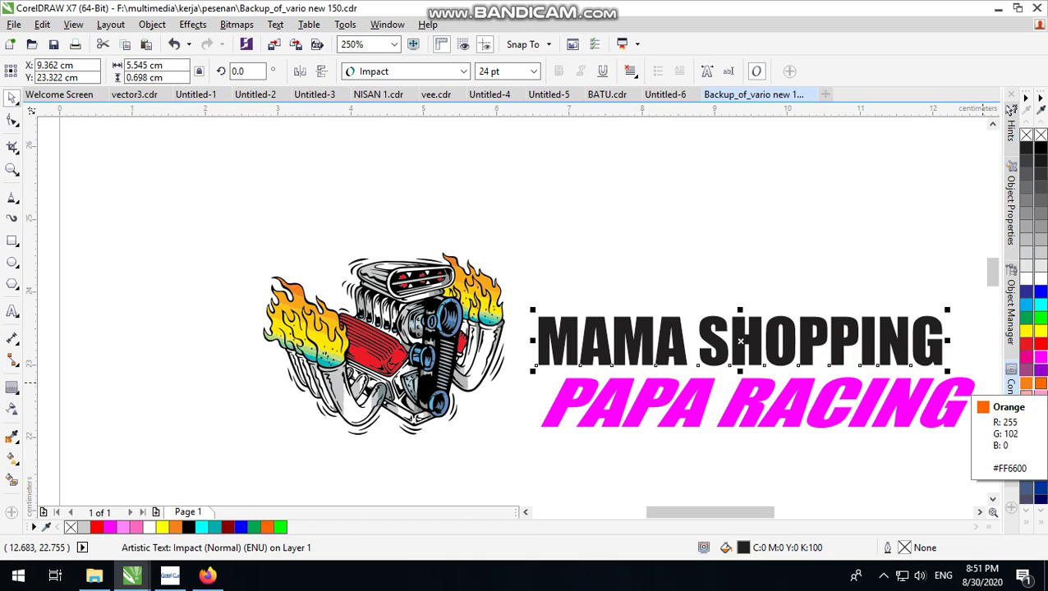
click(1027, 361)
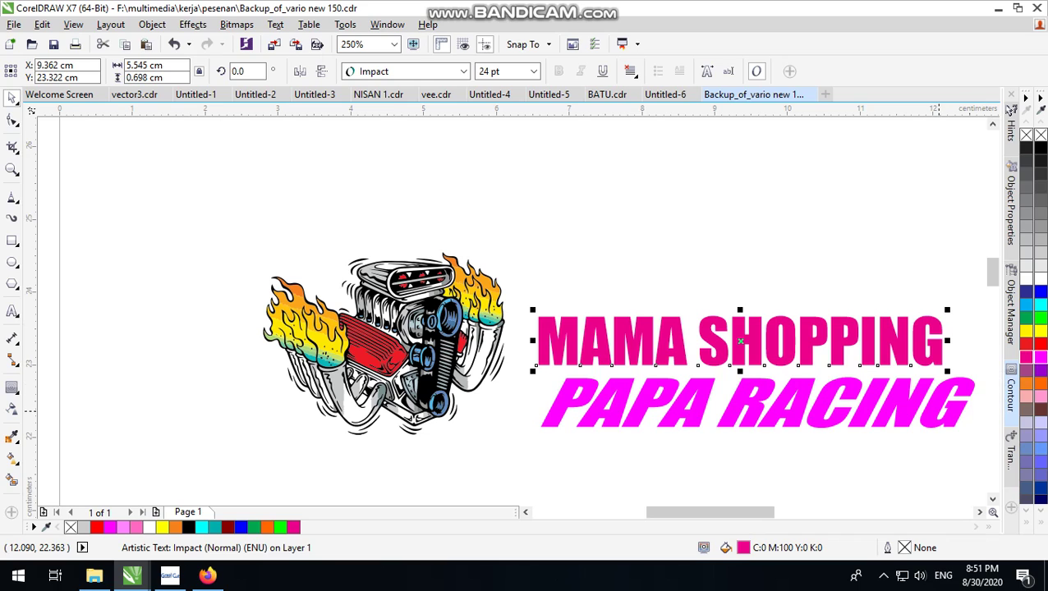
click(935, 405)
click(916, 347)
click(939, 398)
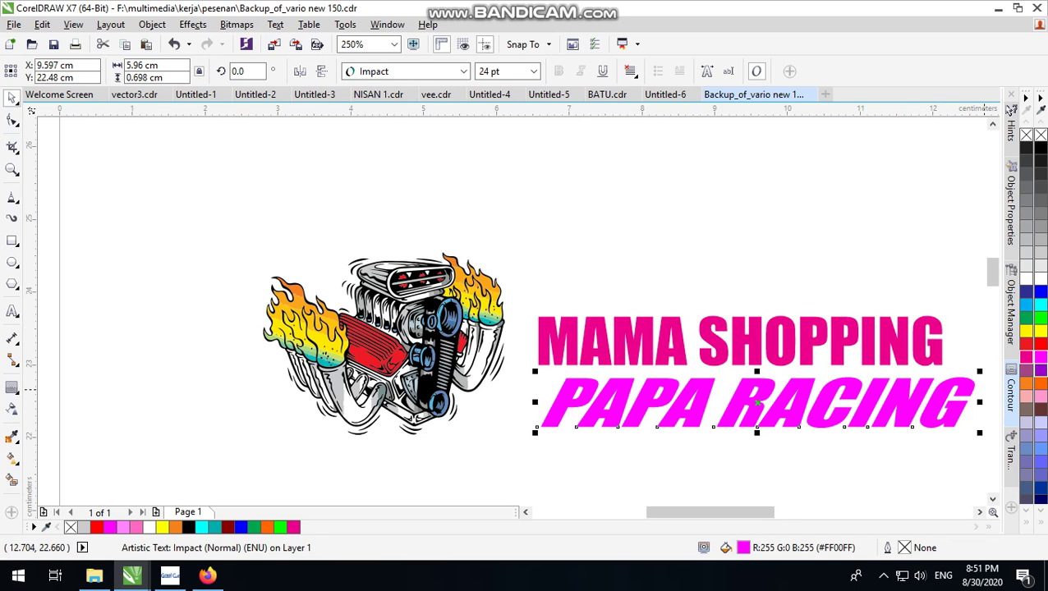
click(1039, 371)
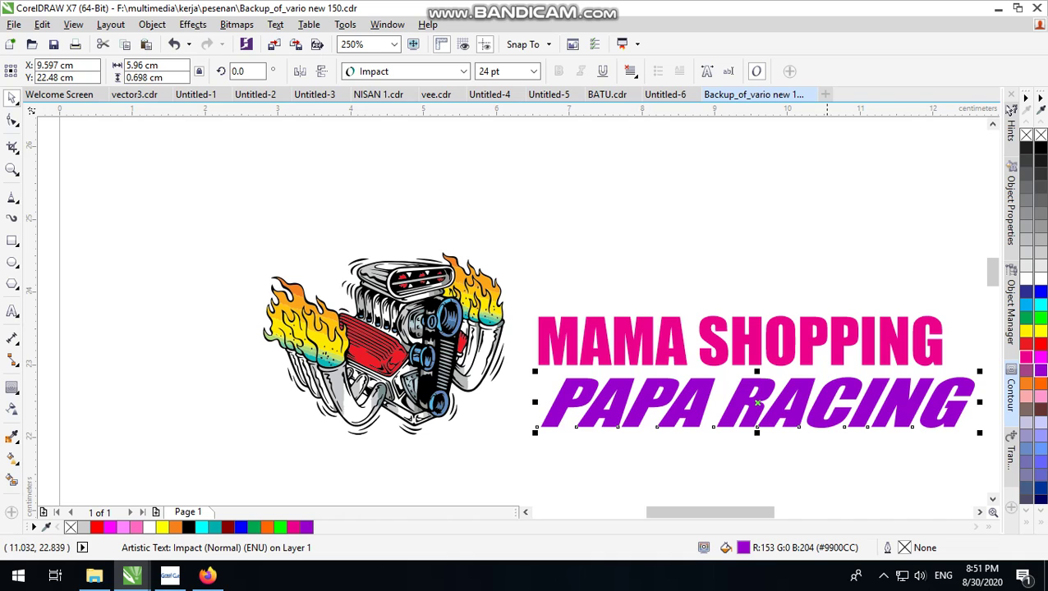
Shift the PAPA RACING text slightly to the right and move the engine group closer to the lettering.
scroll(671, 353, down, 2)
scroll(766, 370, up, 4)
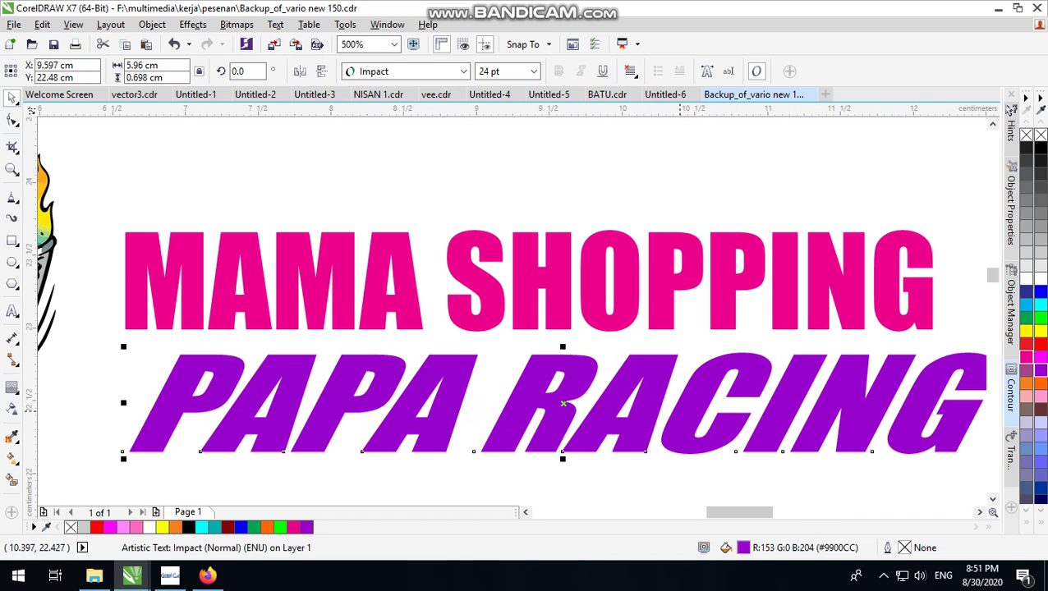
drag(697, 395, 706, 396)
scroll(598, 385, down, 2)
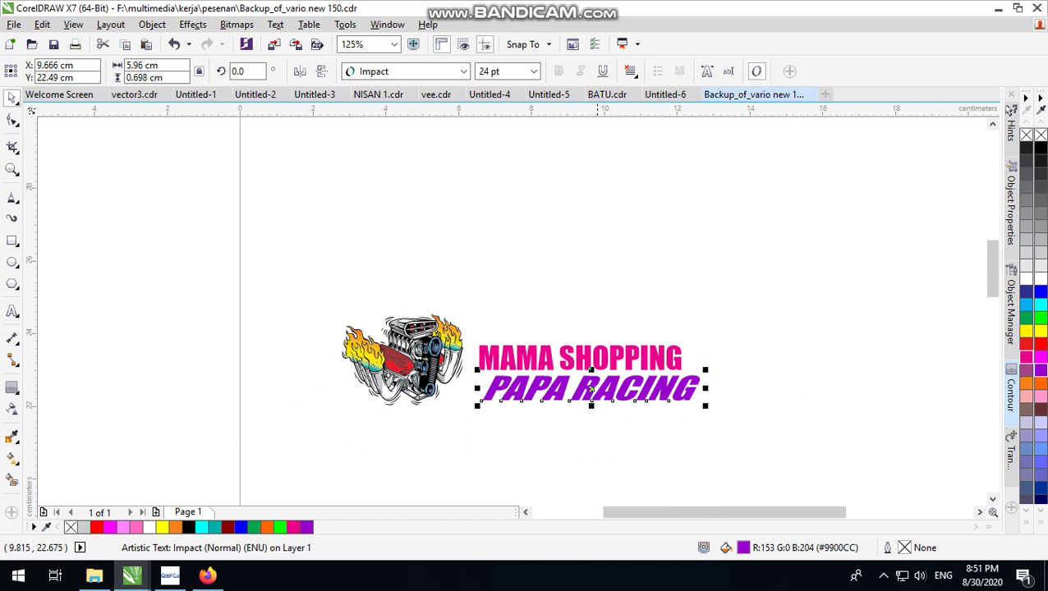
scroll(437, 388, up, 1)
drag(534, 208, 205, 484)
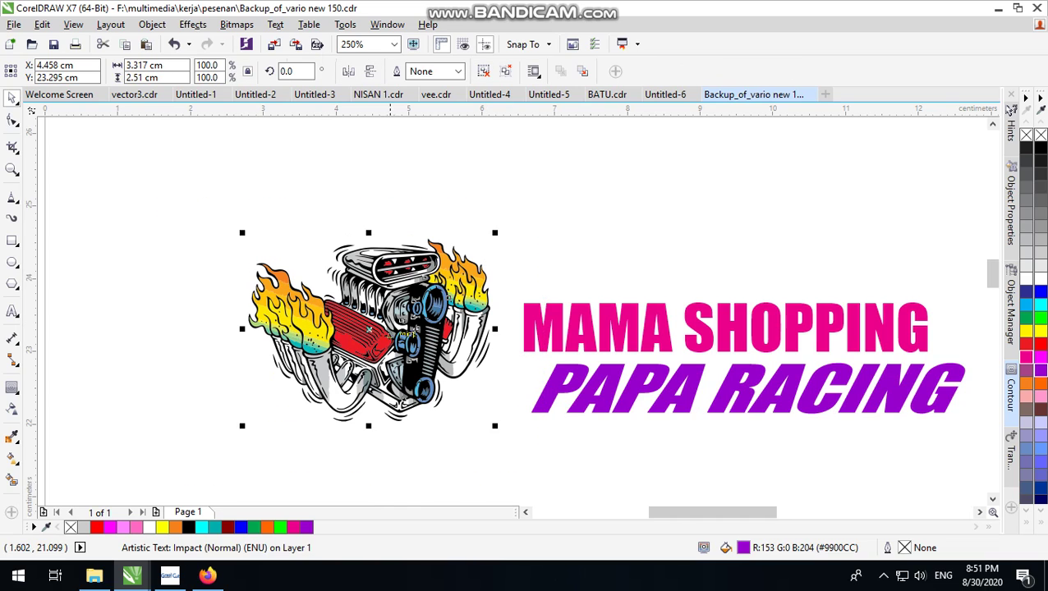
drag(402, 331, 420, 341)
click(744, 246)
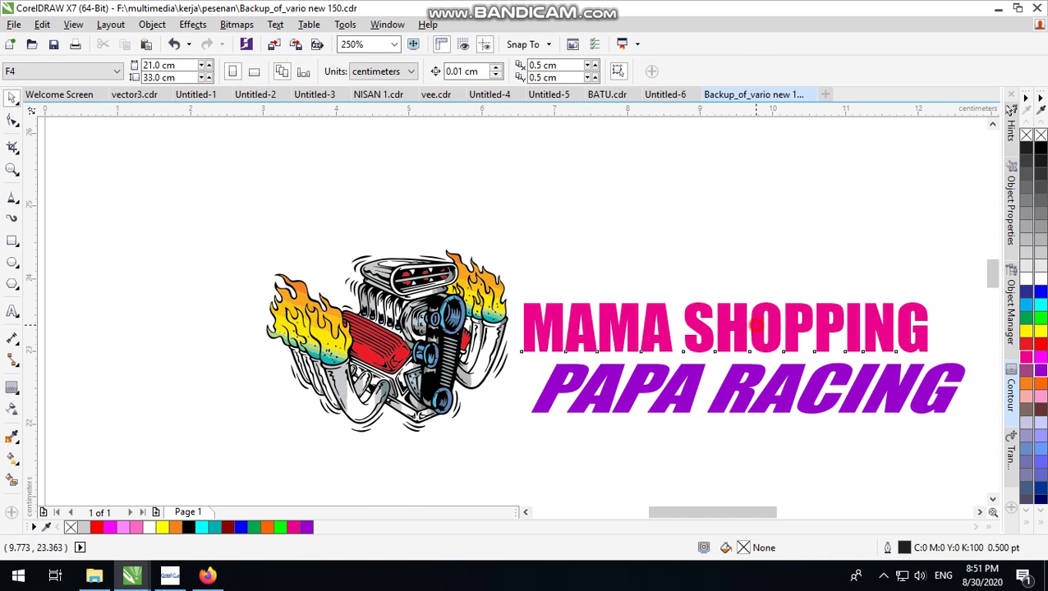
Apply a one-step outside contour with a 0.124 cm offset and green fill to the MAMA SHOPPING text.
click(754, 326)
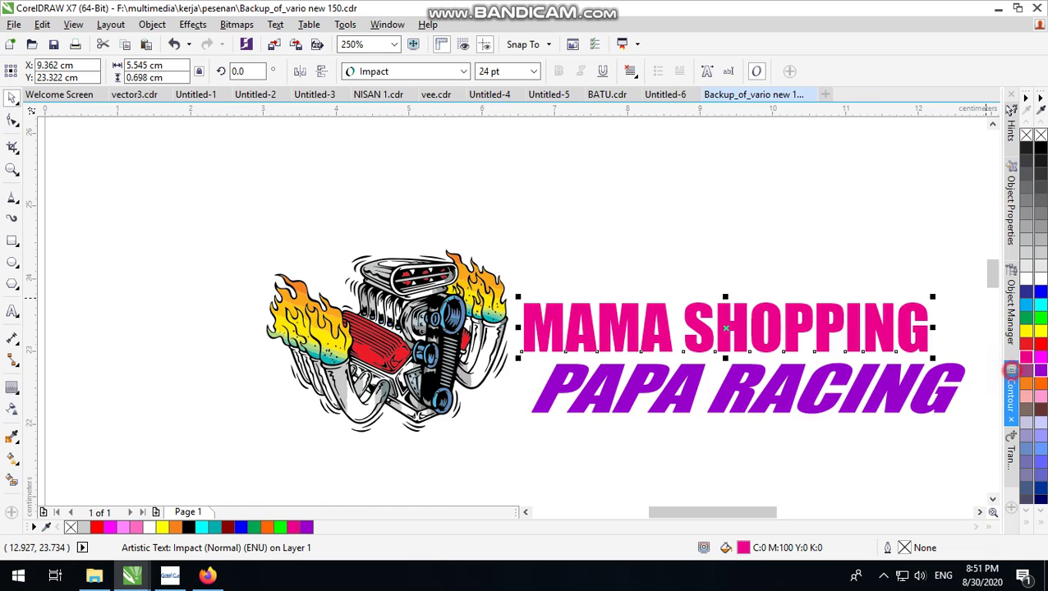
click(1012, 370)
click(959, 378)
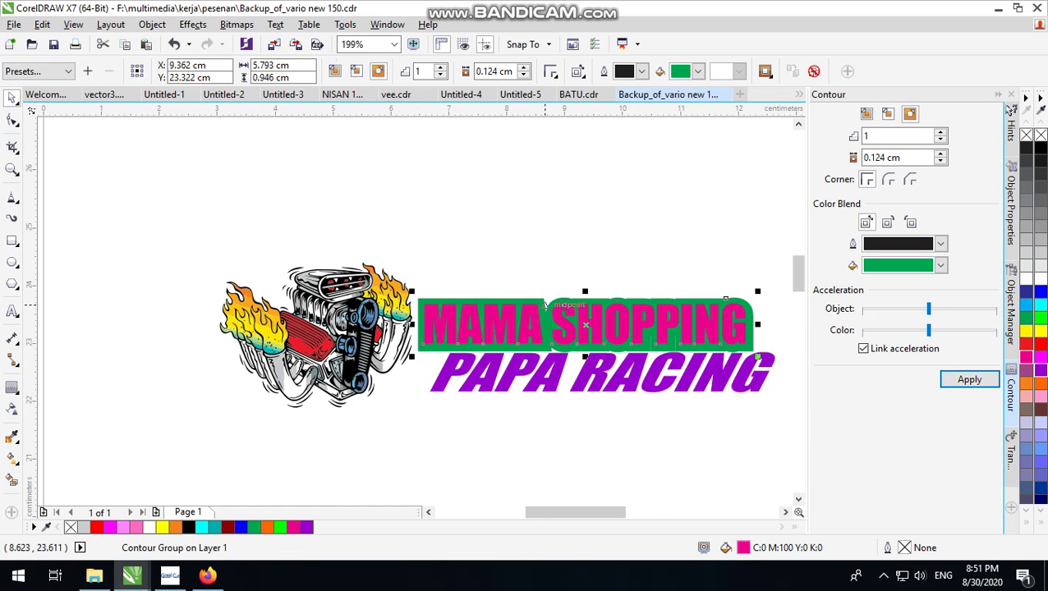
Scale the engine and both text lines together to about 22.4 × 5.9 cm.
scroll(645, 276, down, 4)
drag(344, 378, 713, 250)
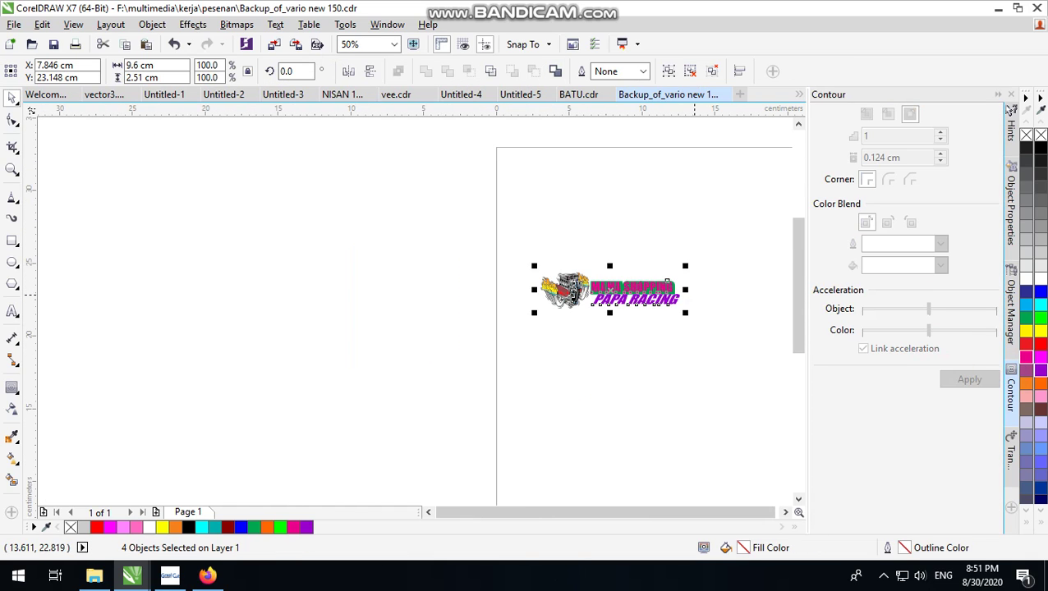
scroll(694, 295, up, 1)
scroll(492, 328, down, 2)
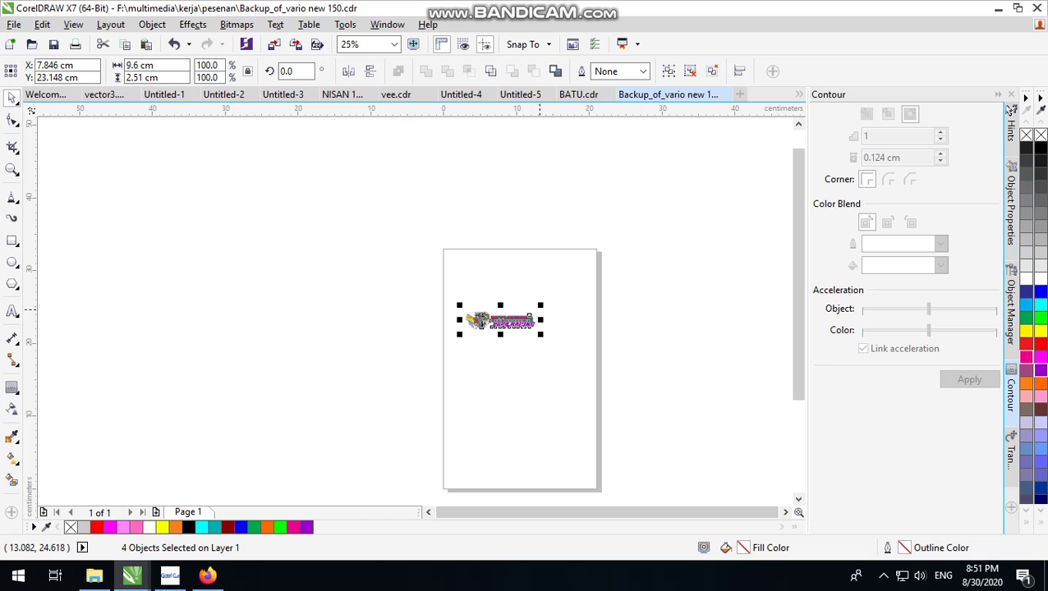
drag(540, 305, 627, 287)
scroll(608, 308, up, 1)
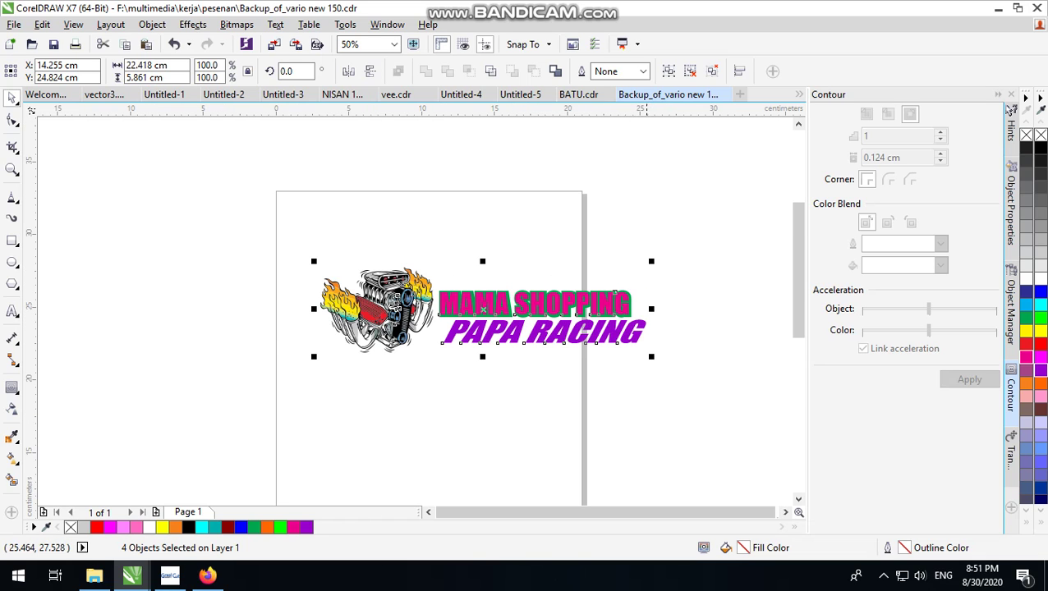
Apply the same green 0.124 cm outside contour to the PAPA RACING text.
scroll(633, 325, up, 1)
click(697, 296)
click(622, 326)
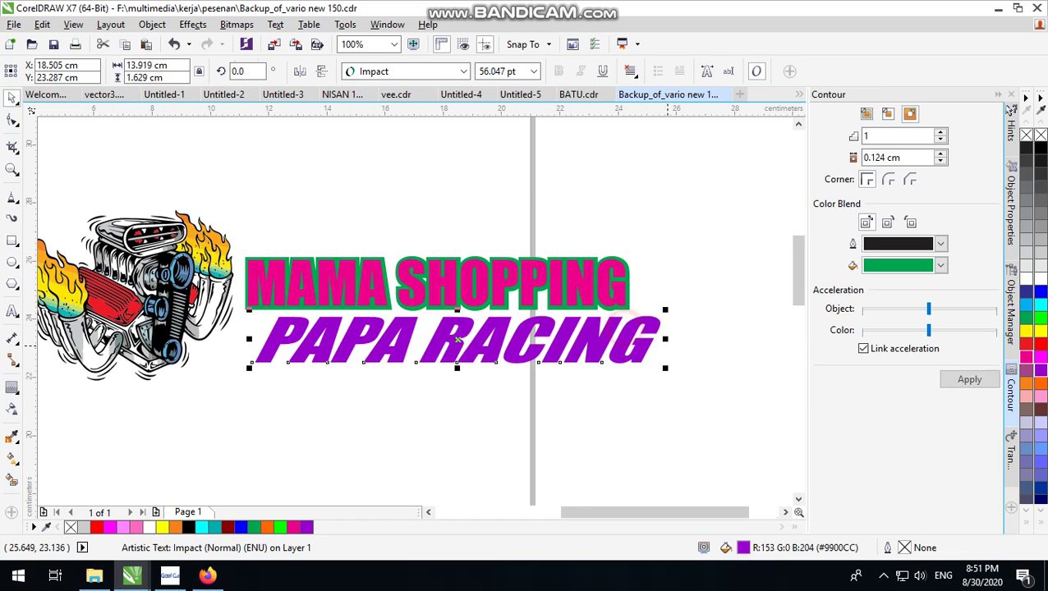
click(969, 380)
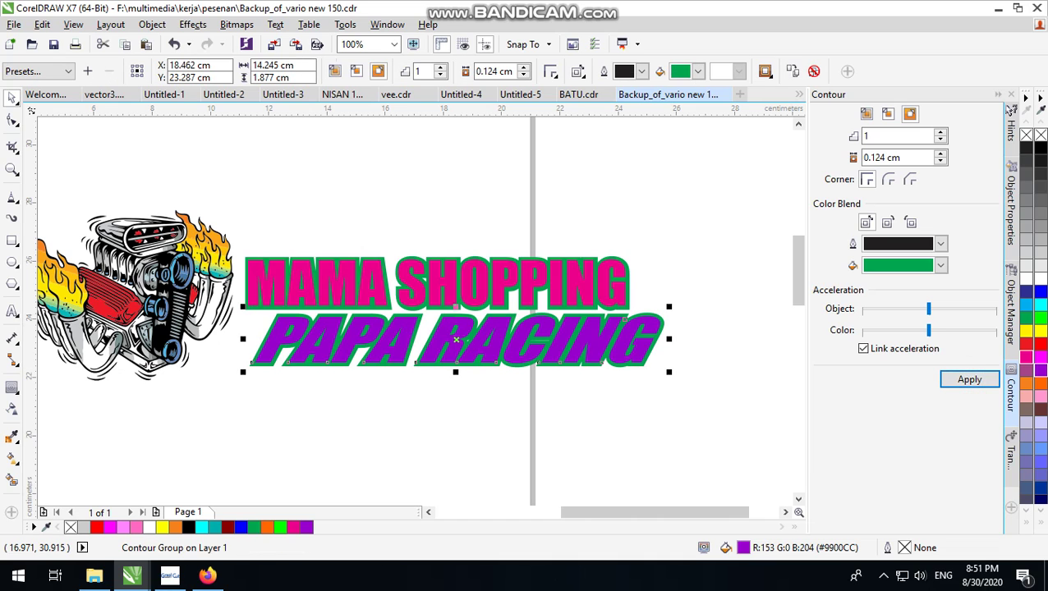
Break apart the contour groups of the PAPA RACING and MAMA SHOPPING texts.
click(142, 20)
click(254, 252)
click(449, 188)
scroll(465, 280, up, 1)
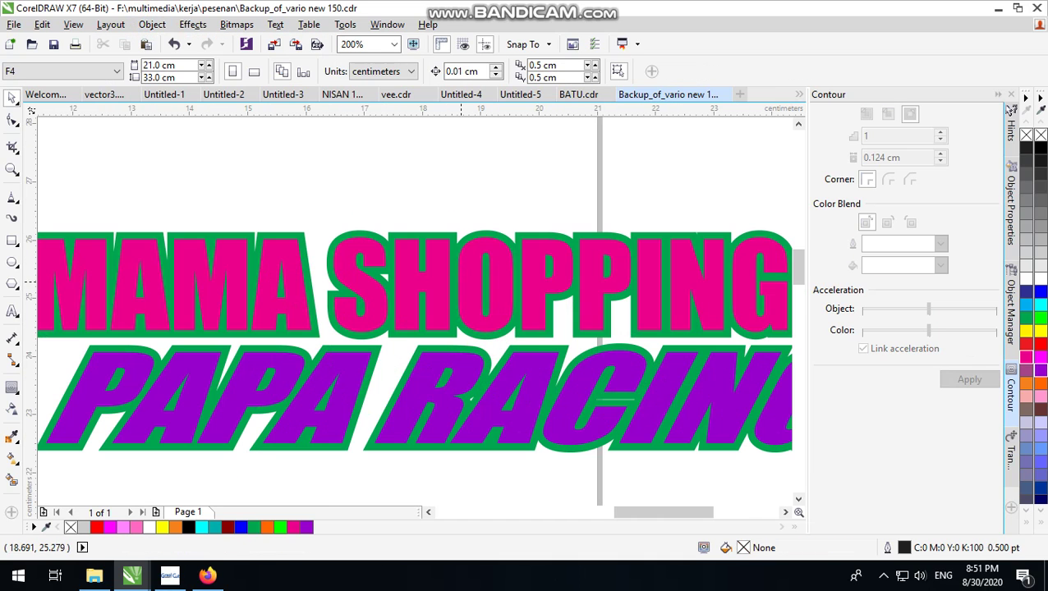
click(462, 274)
click(466, 177)
click(451, 238)
click(152, 24)
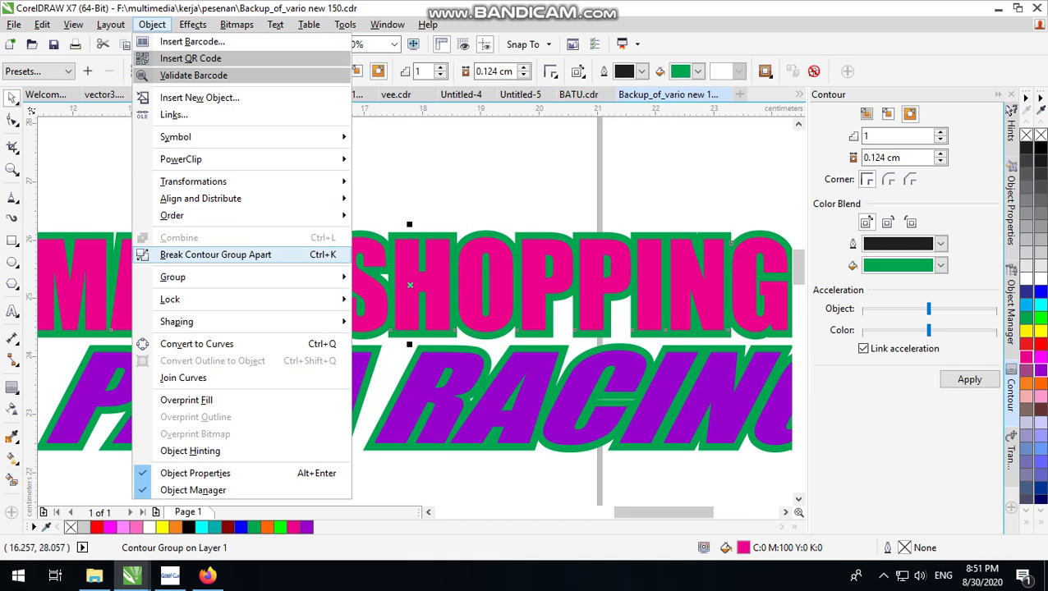
click(226, 254)
scroll(472, 271, down, 2)
click(550, 178)
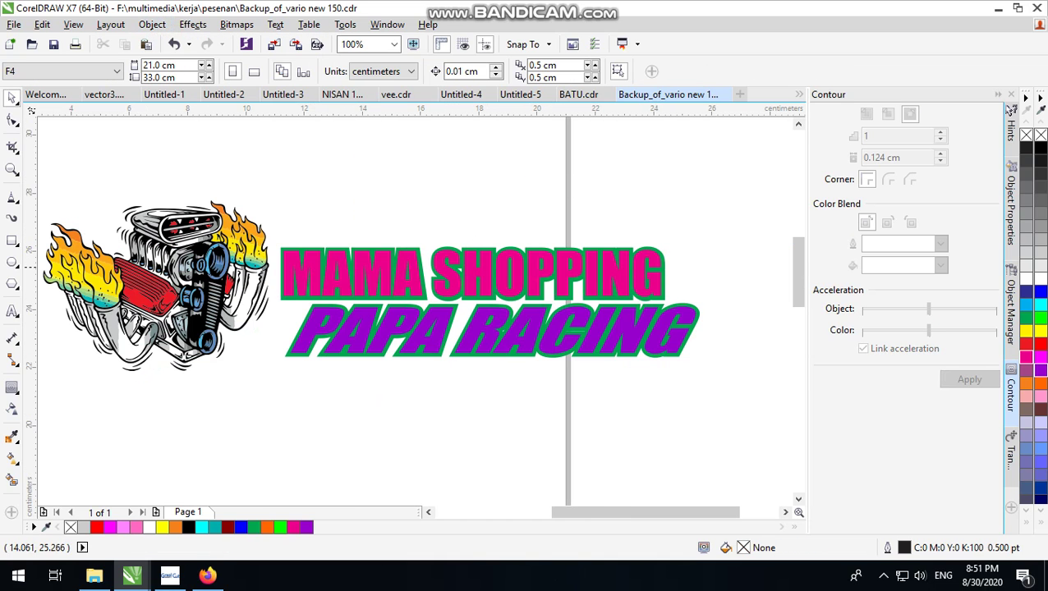
Fill the separated contour shapes behind MAMA SHOPPING and PAPA RACING with black (#000000).
scroll(555, 252, up, 2)
scroll(652, 237, up, 2)
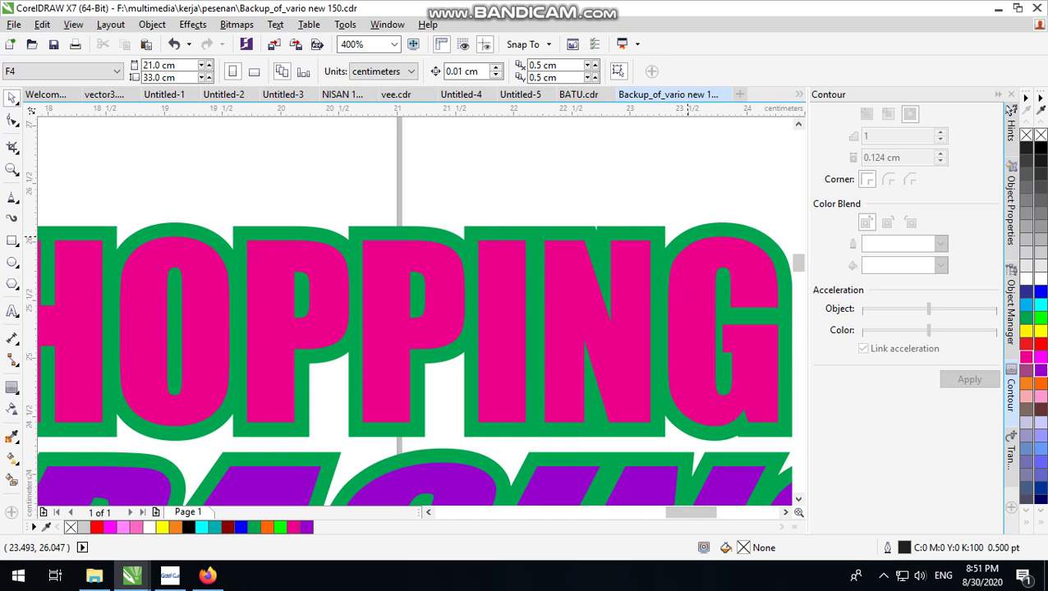
scroll(688, 263, down, 2)
scroll(668, 246, up, 2)
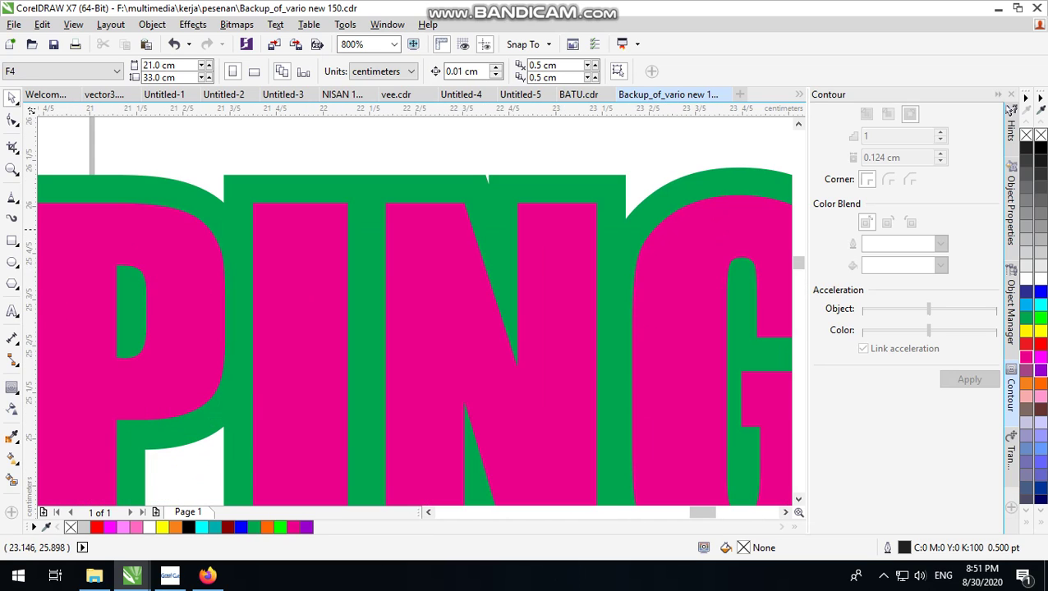
scroll(667, 246, down, 2)
scroll(668, 246, up, 1)
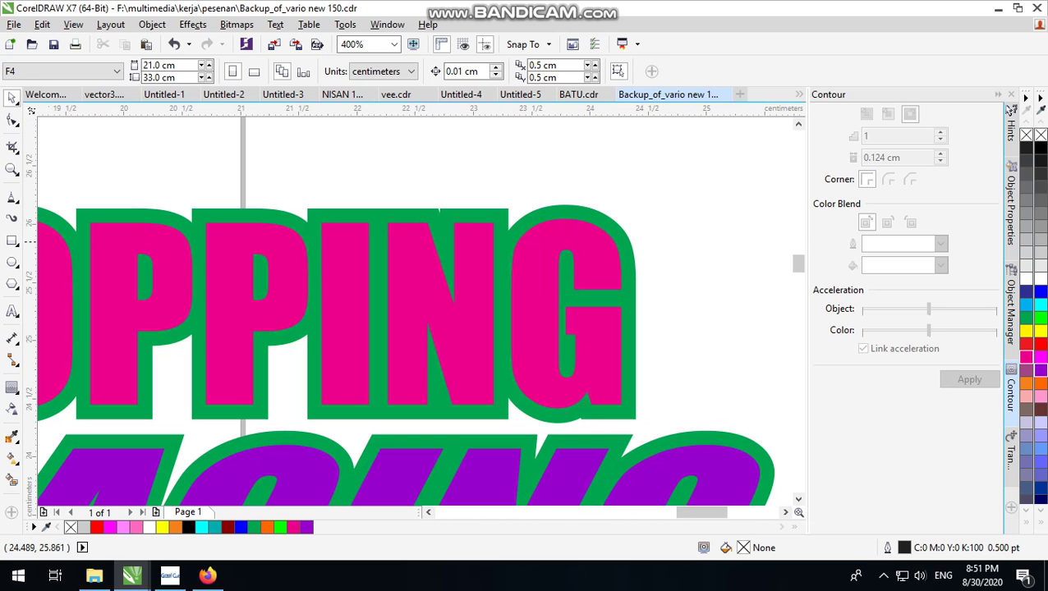
click(627, 244)
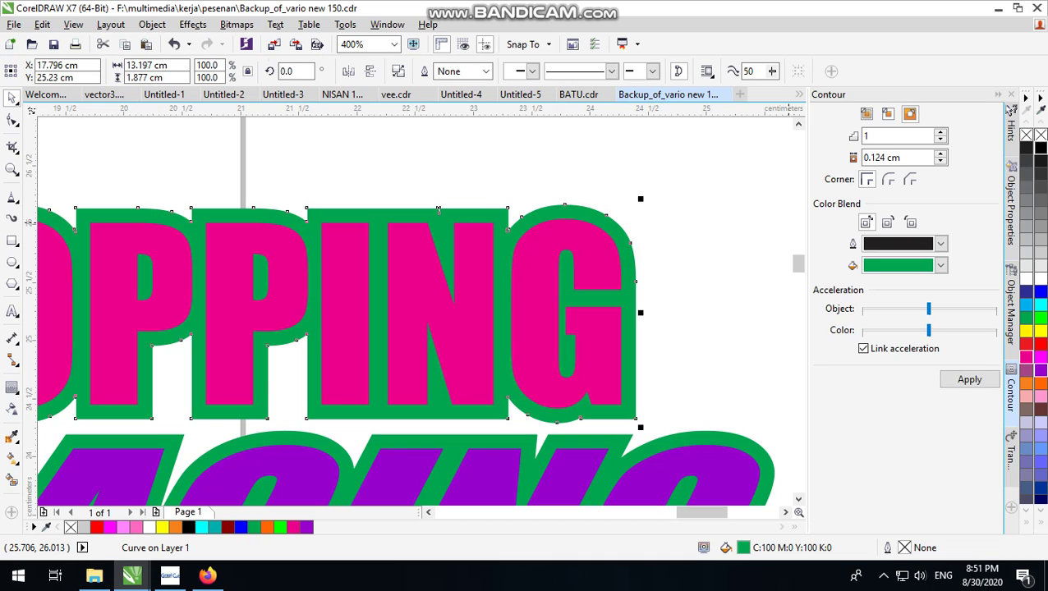
click(1041, 149)
scroll(652, 294, down, 1)
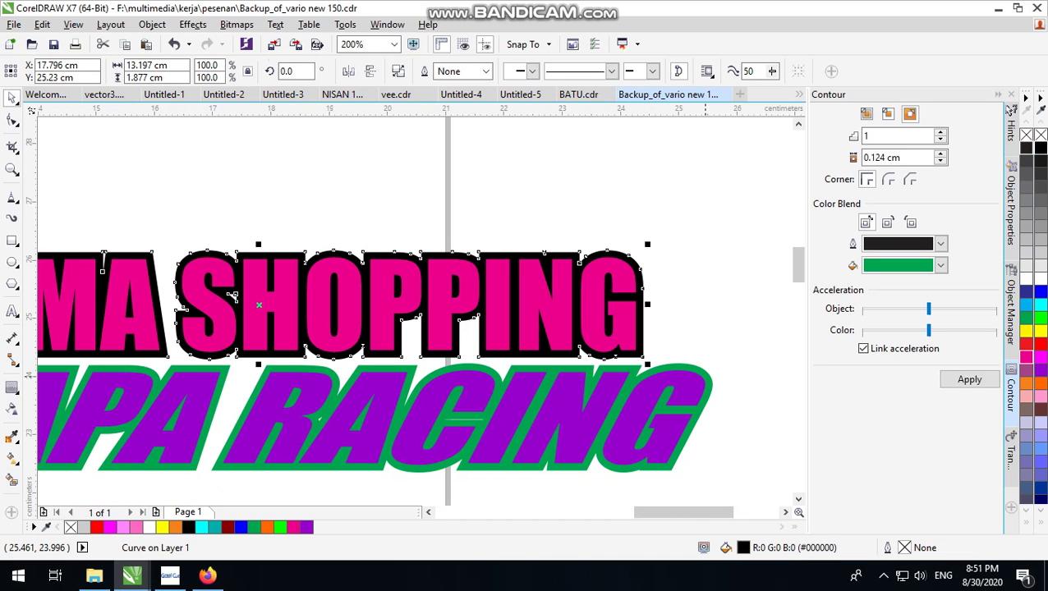
click(705, 379)
click(1038, 148)
click(728, 243)
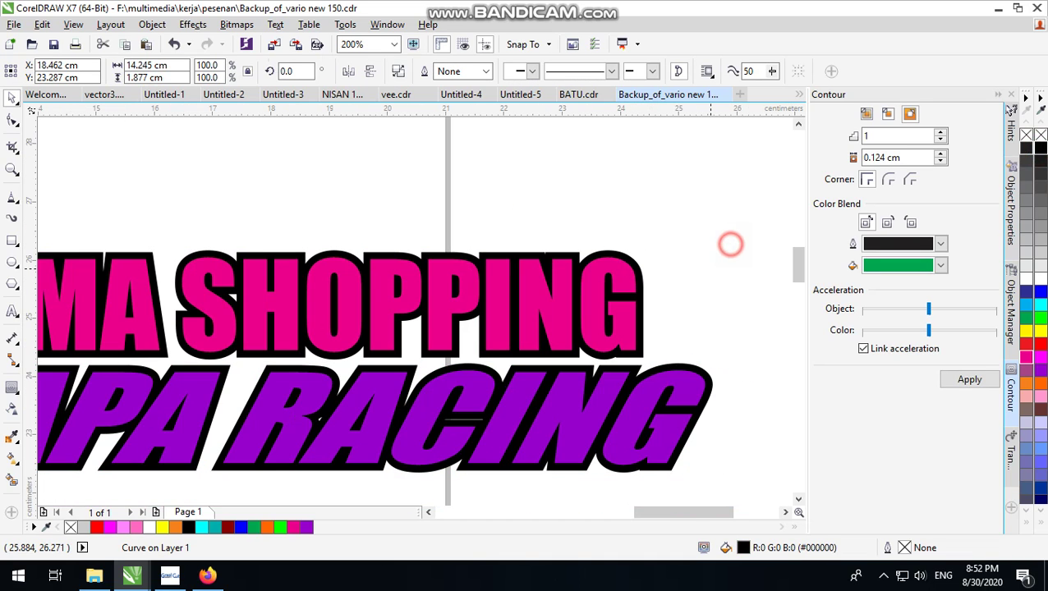
Examine the lettering and its black contours up close and as a whole beside the engine.
scroll(639, 336, down, 2)
scroll(504, 337, up, 2)
click(525, 311)
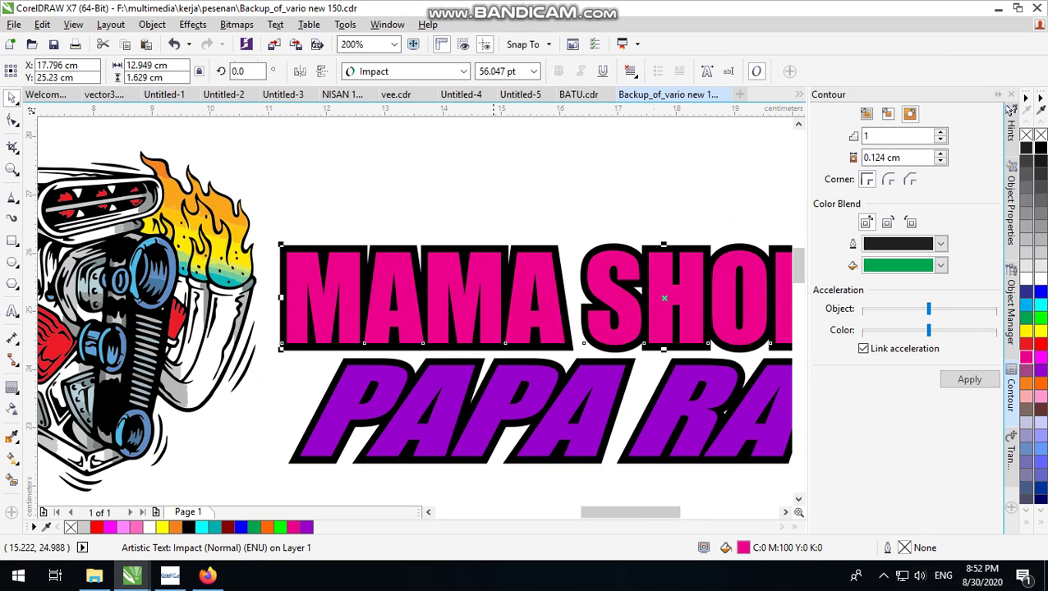
scroll(473, 299, down, 1)
click(688, 209)
scroll(650, 307, up, 1)
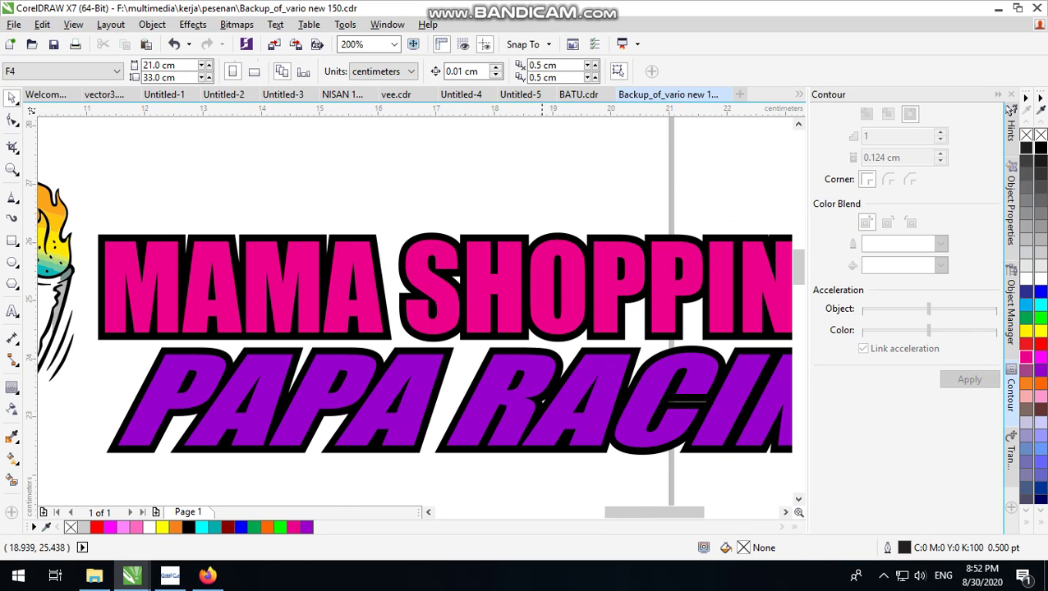
scroll(542, 271, down, 3)
scroll(542, 312, up, 1)
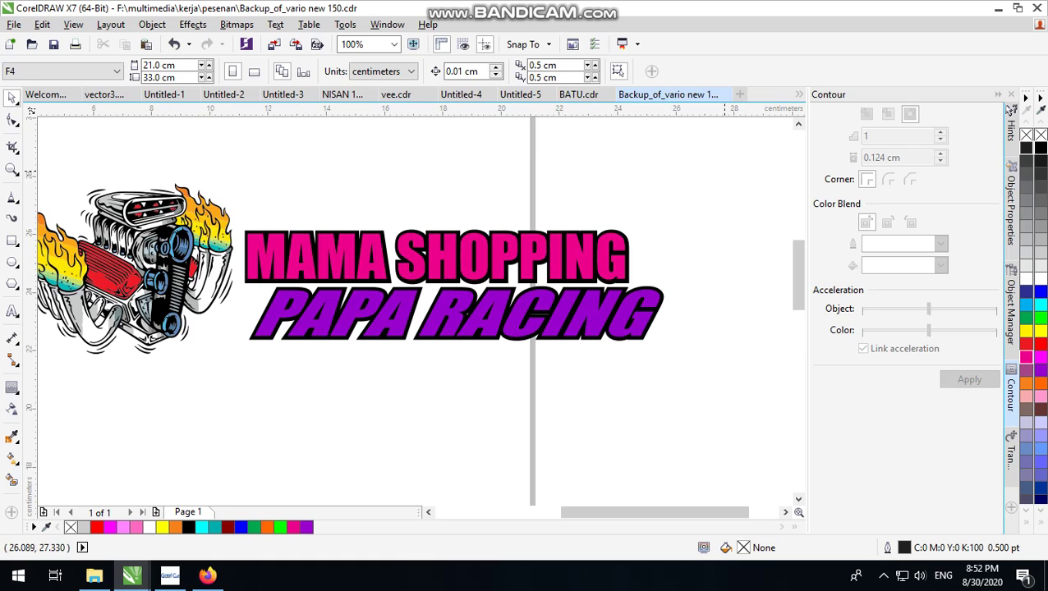
Move the engine group so it overlaps the start of both text lines and send it behind the lettering.
scroll(661, 241, down, 1)
click(420, 228)
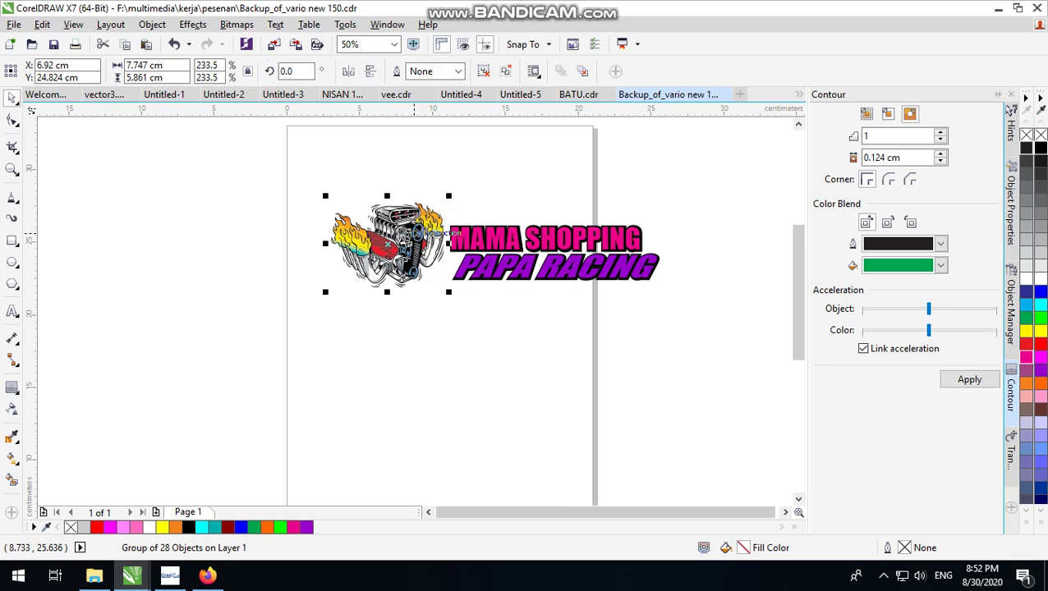
drag(406, 233, 450, 244)
scroll(469, 246, up, 1)
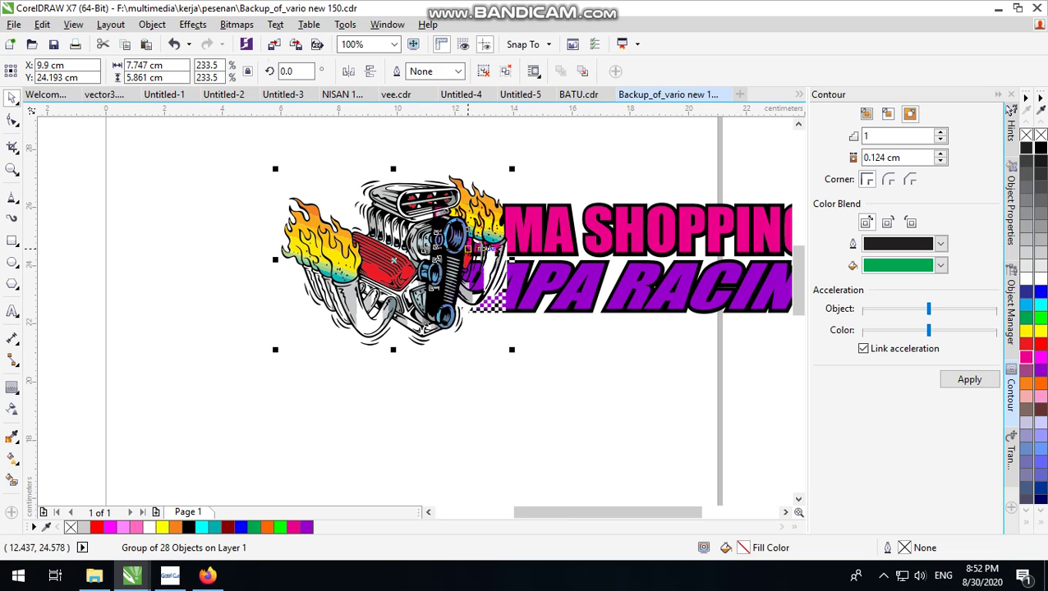
key(shift+Page_Down)
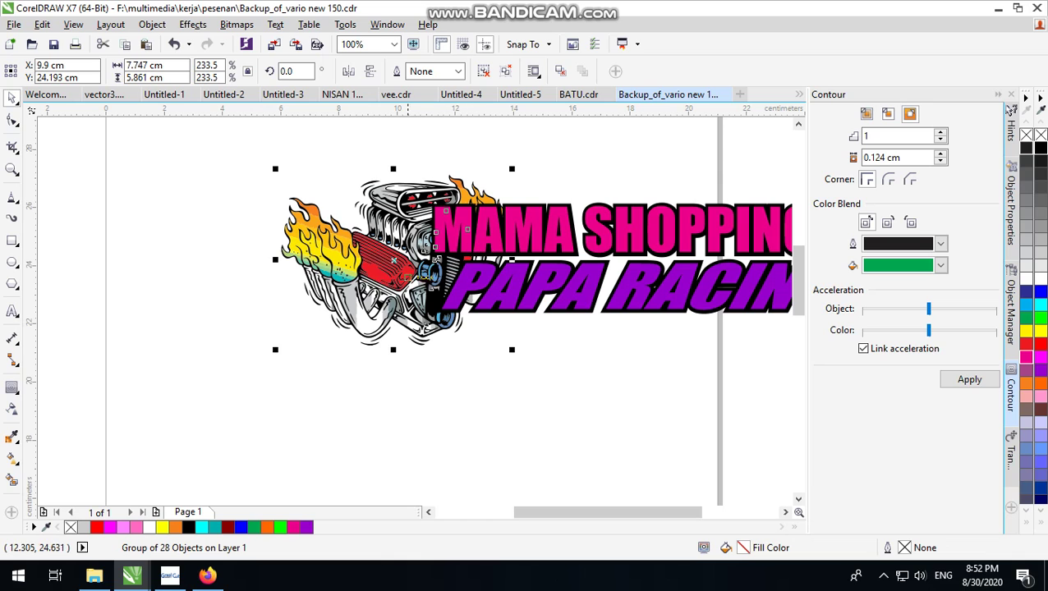
drag(378, 284, 361, 279)
scroll(361, 280, down, 1)
scroll(251, 248, up, 1)
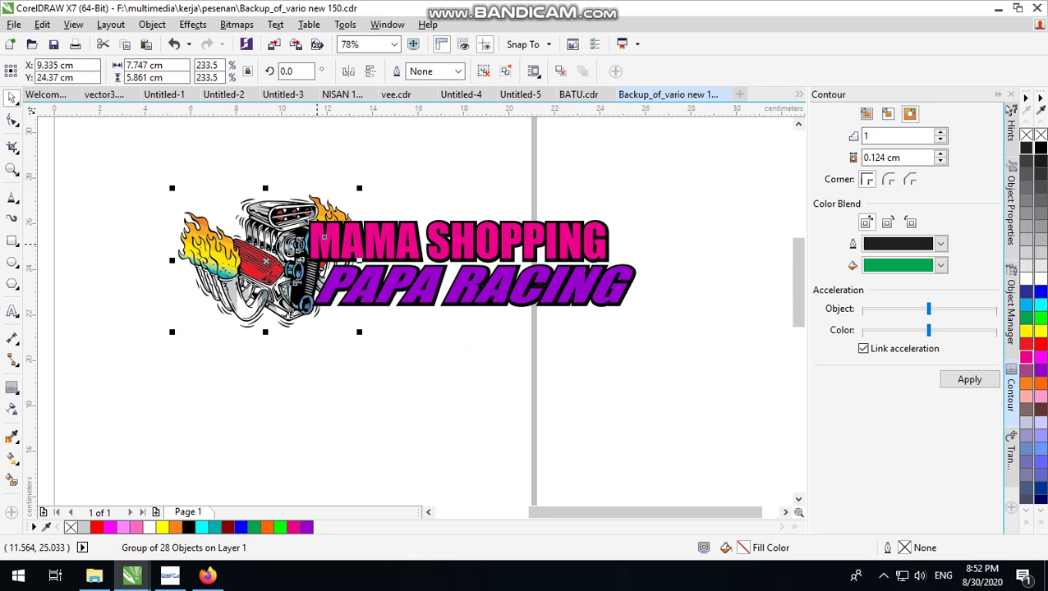
click(615, 157)
Apply a one-step inside contour with a 0.054 cm offset to the MAMA SHOPPING text and break the contour group apart.
scroll(615, 157, up, 1)
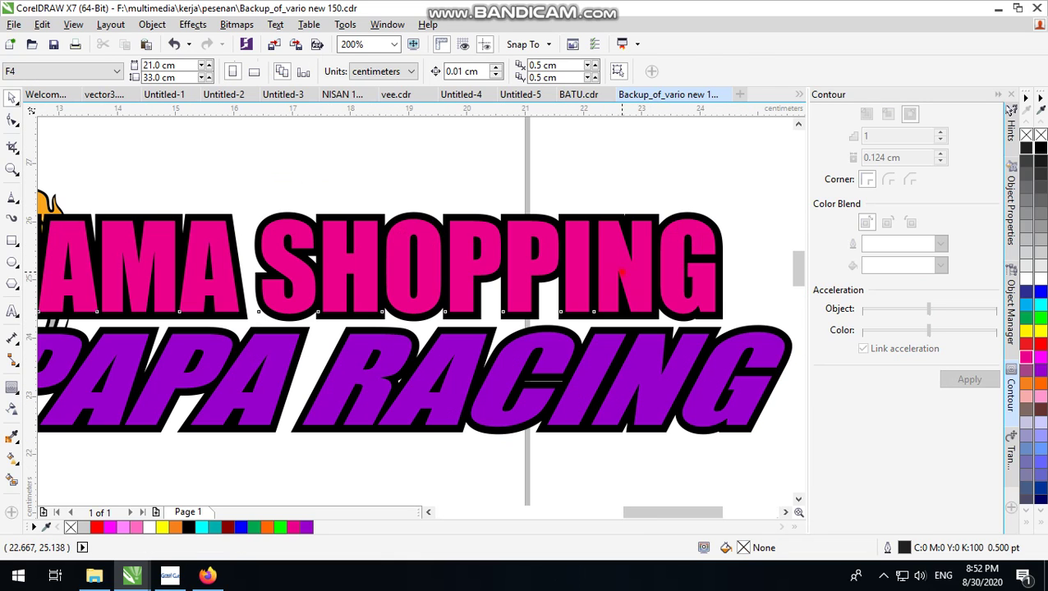
click(621, 274)
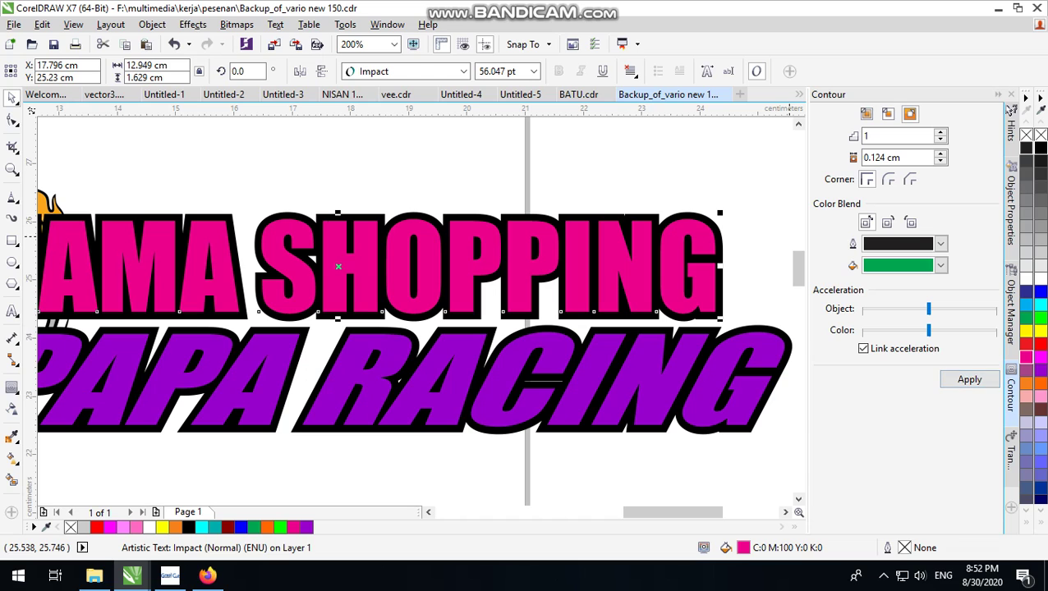
click(959, 381)
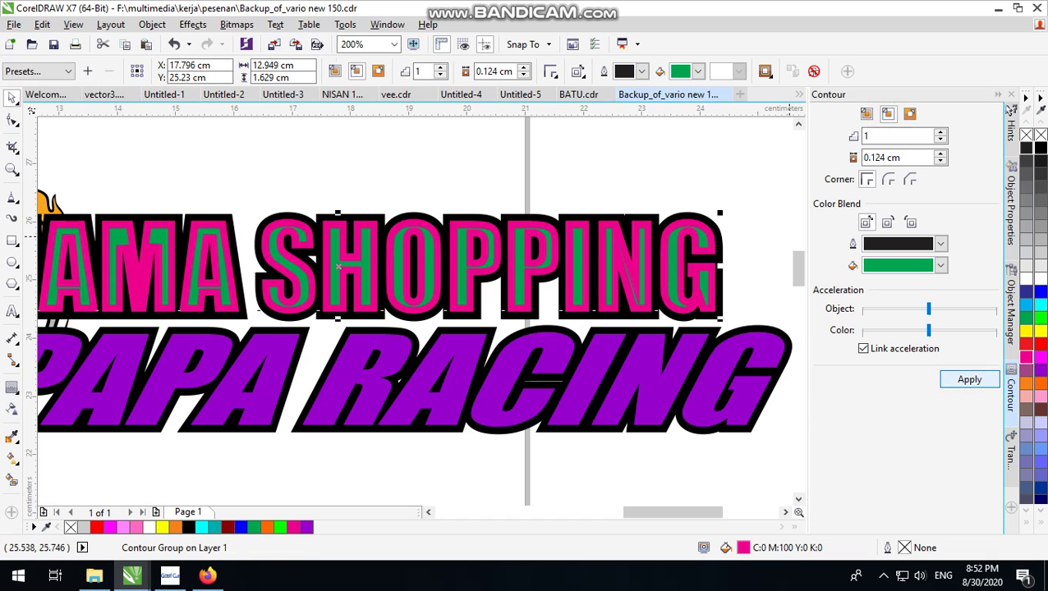
scroll(526, 279, down, 1)
click(871, 157)
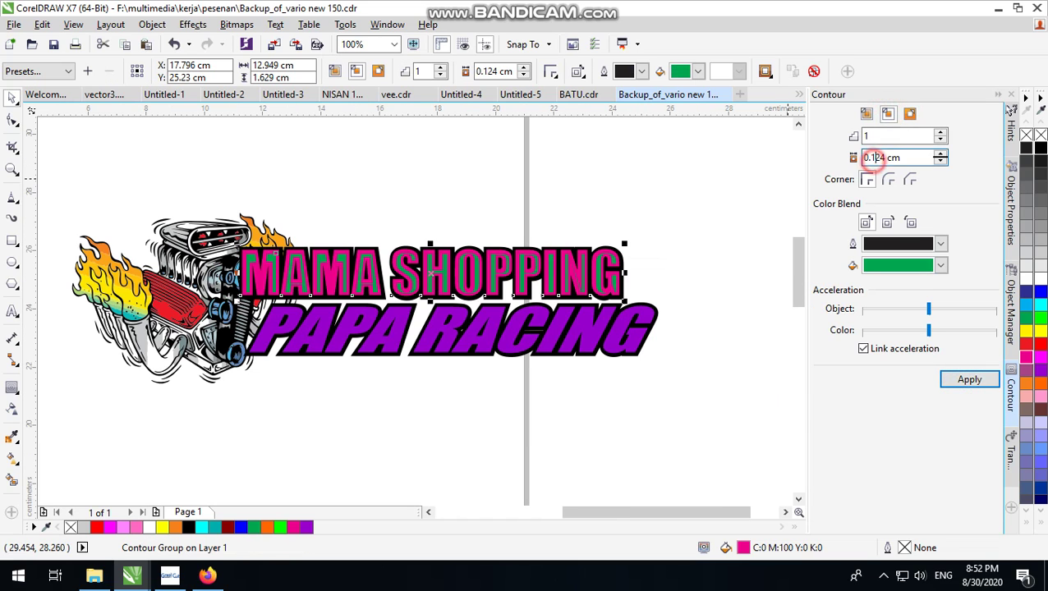
text(0)
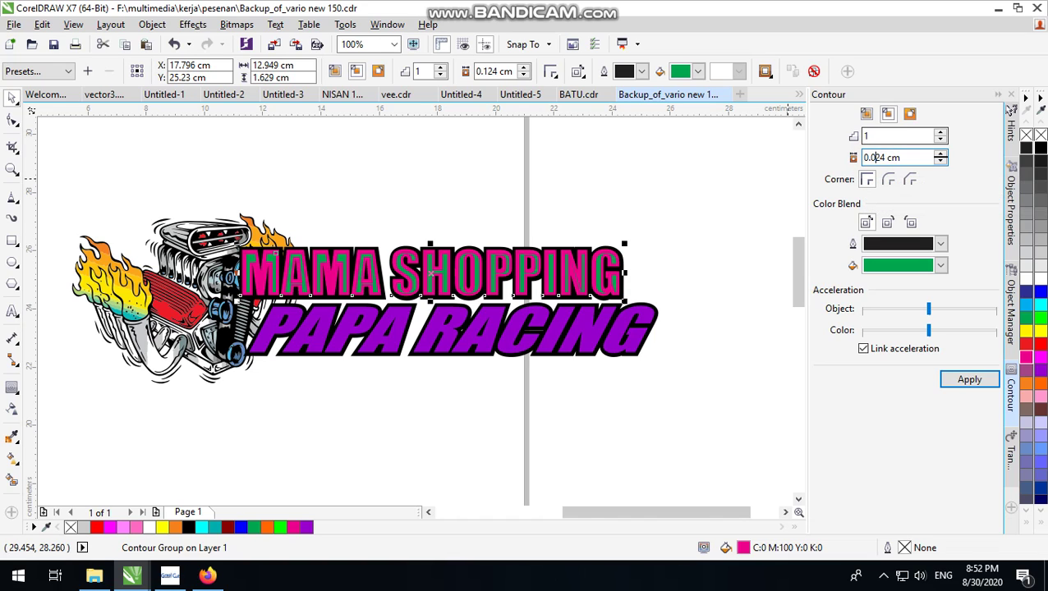
key(Return)
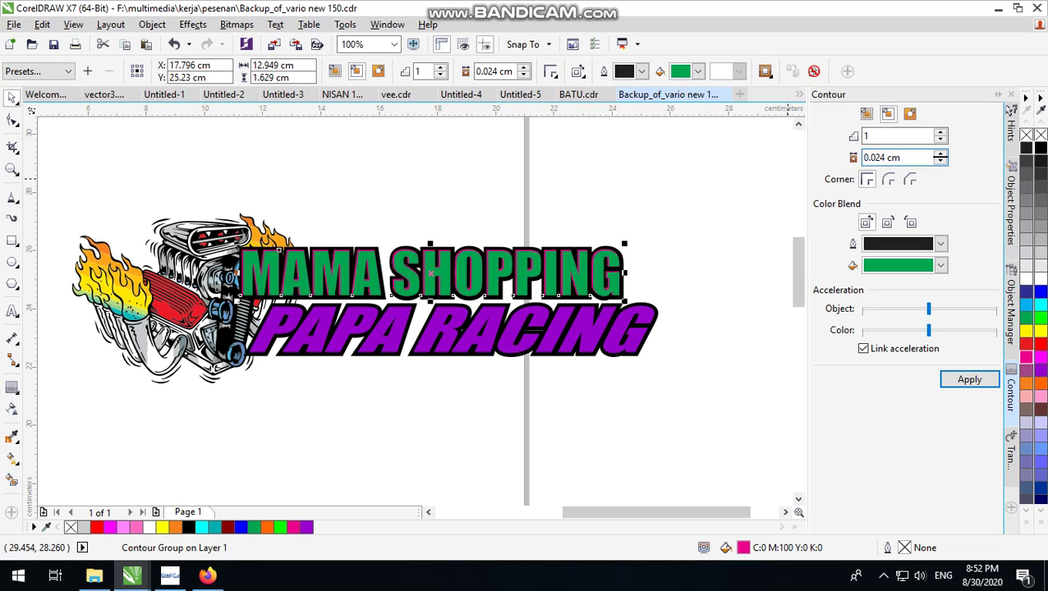
text(5)
key(Return)
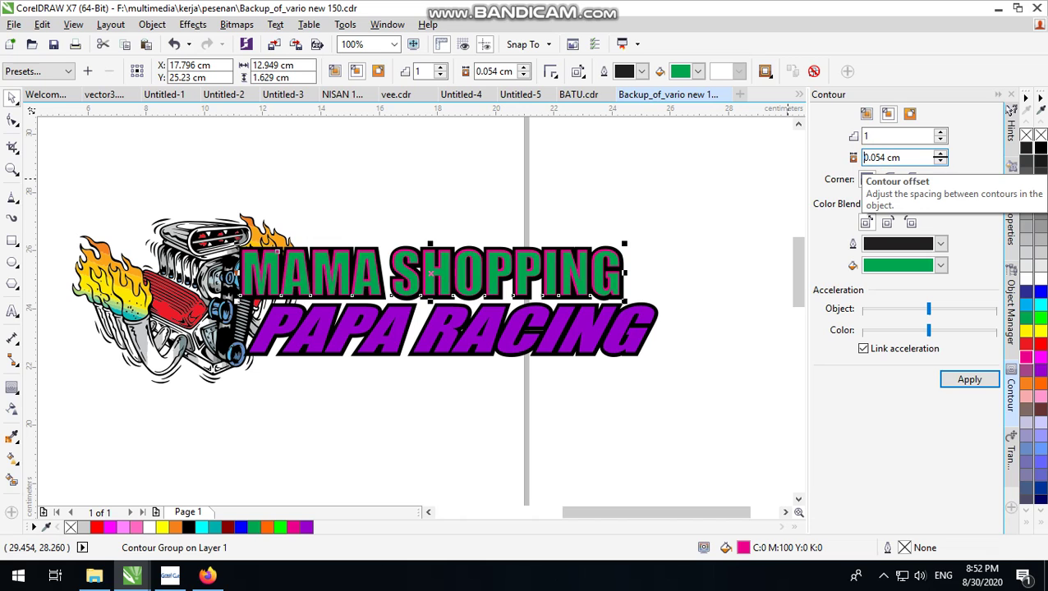
scroll(631, 278, up, 2)
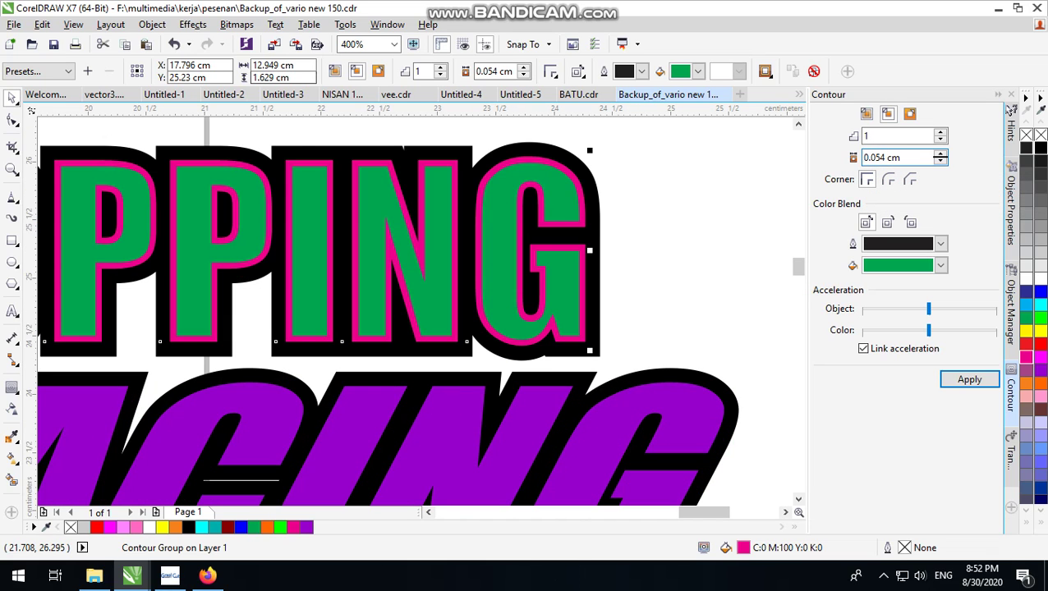
click(193, 23)
click(238, 255)
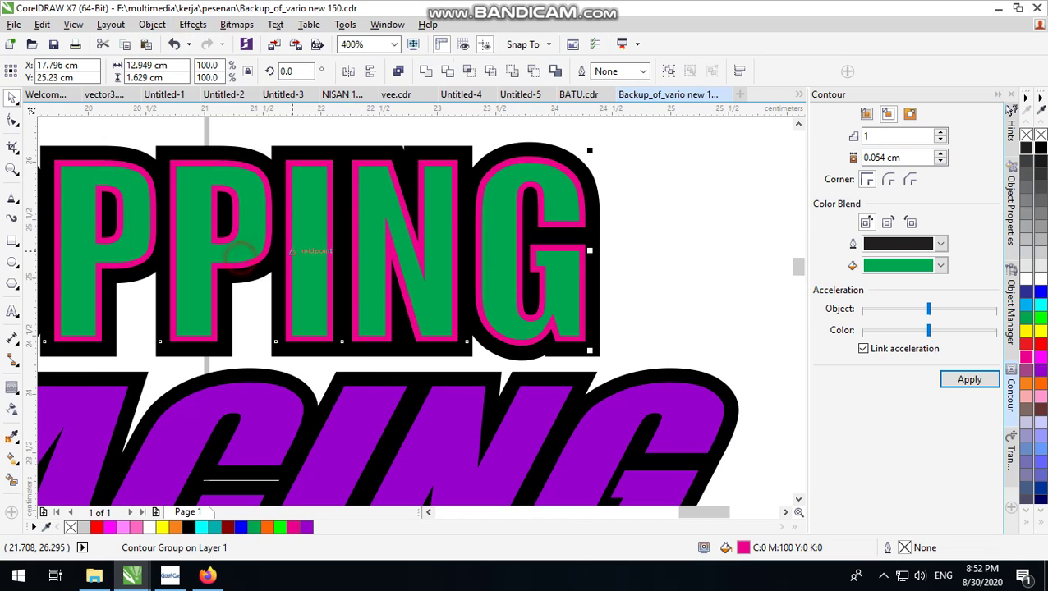
Apply a one-step inside contour with a 0.054 cm offset to the PAPA RACING text and break the contour group apart.
scroll(238, 255, down, 6)
scroll(534, 285, up, 4)
click(534, 286)
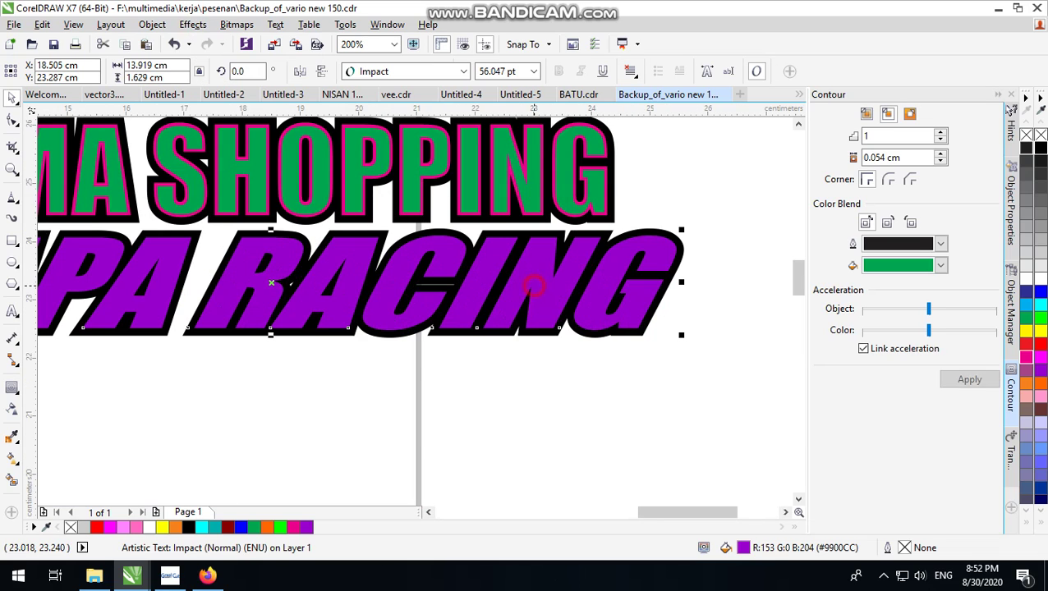
click(969, 380)
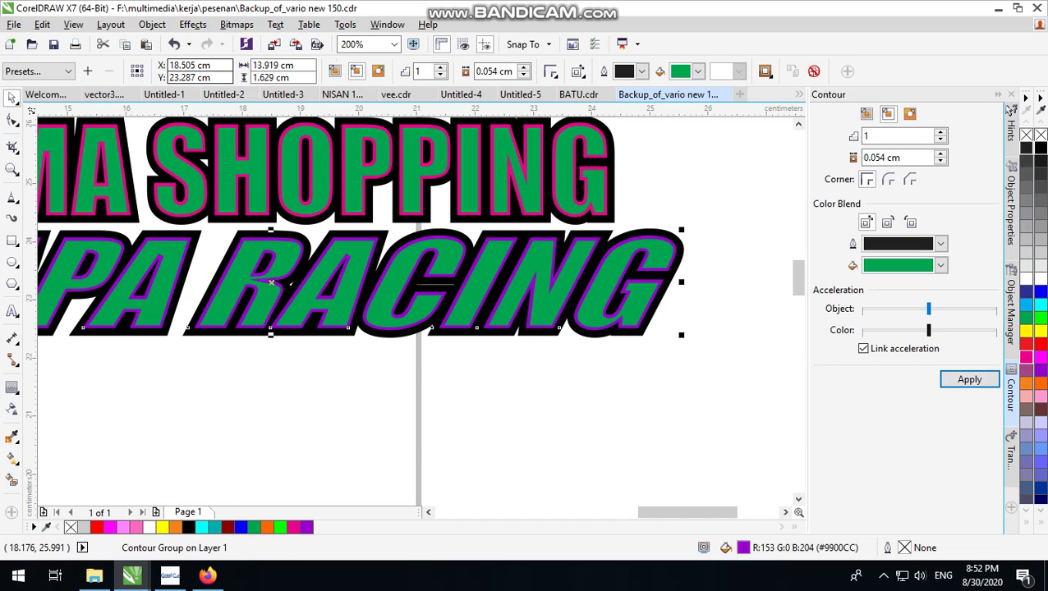
click(152, 24)
click(238, 255)
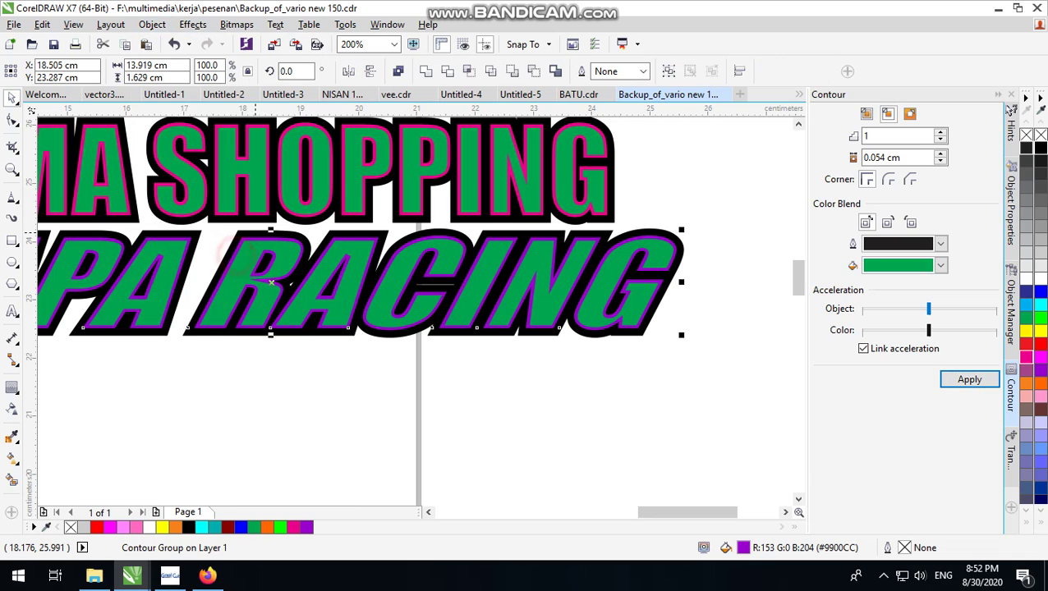
Duplicate the green inner shape of PAPA RACING, shifting the copy slightly up and to the left of the original.
scroll(575, 307, down, 2)
scroll(575, 307, up, 5)
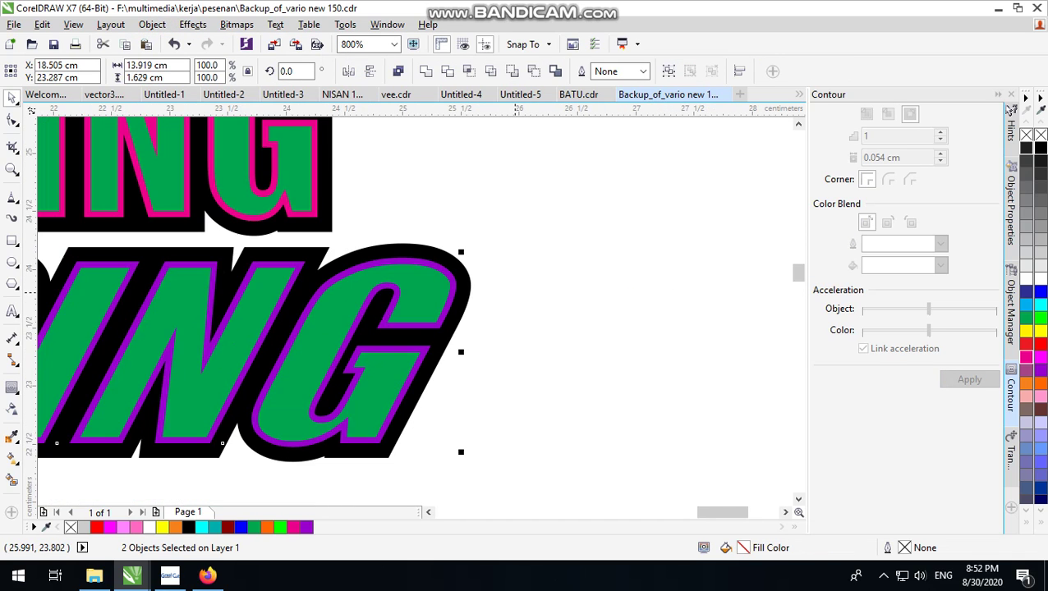
scroll(409, 256, up, 3)
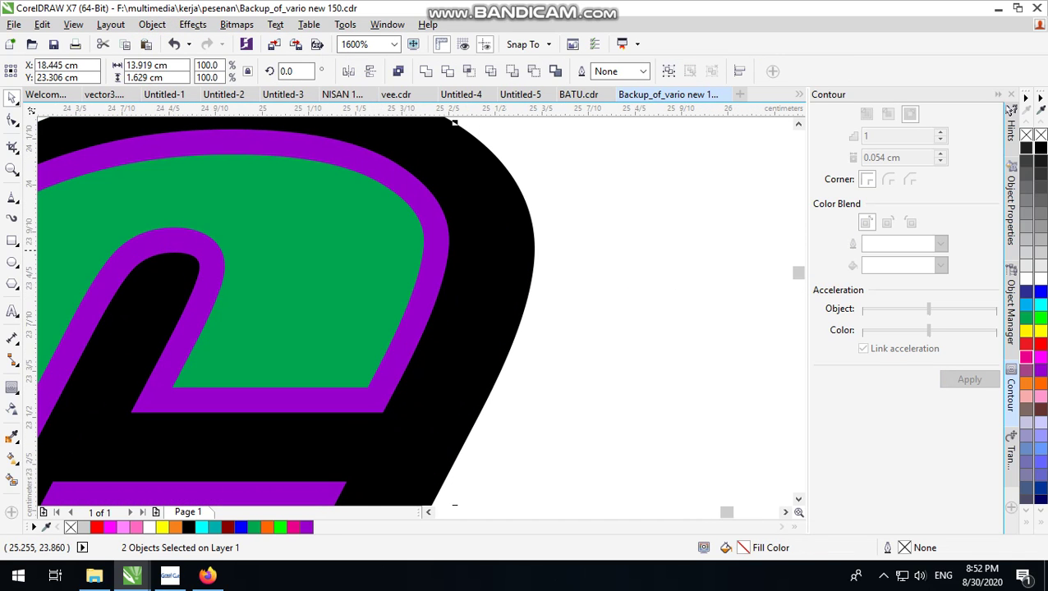
key(ctrl+z)
click(662, 248)
click(328, 283)
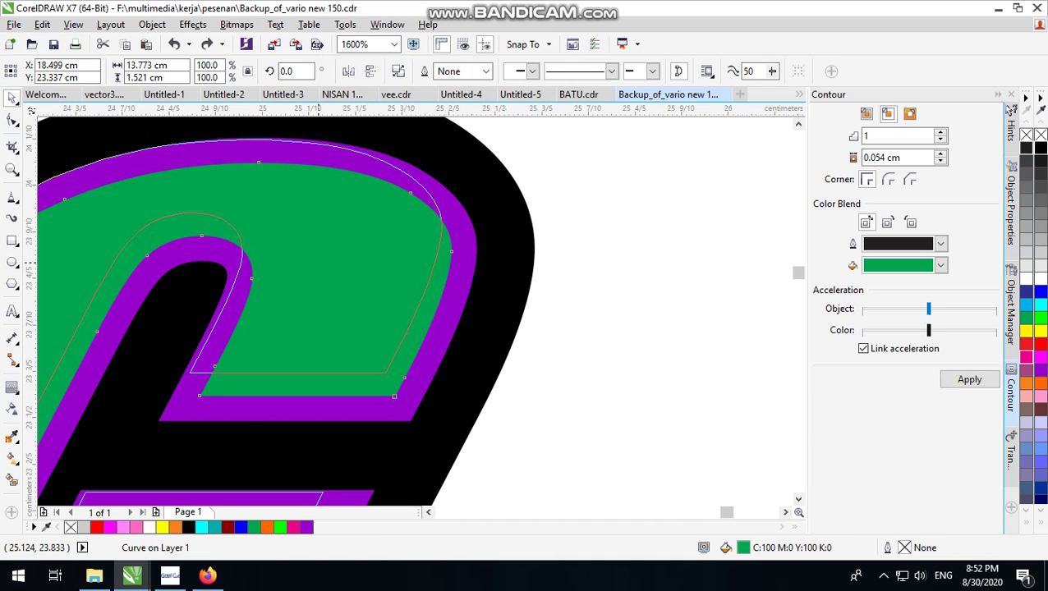
drag(318, 262, 312, 257)
right_click(312, 257)
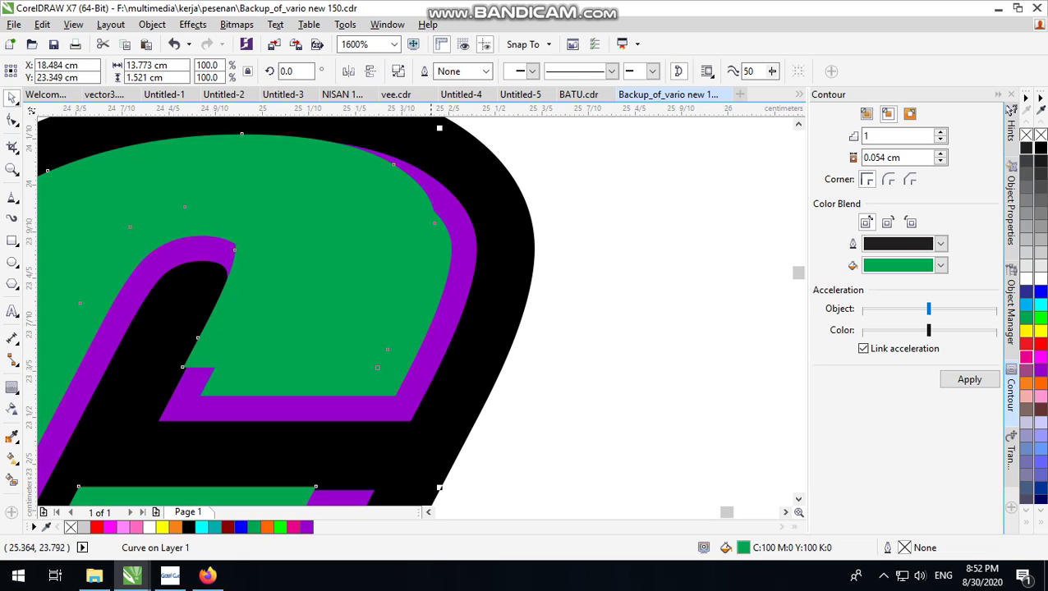
Trim the original green PAPA RACING shape with its shifted copy, then move the copy aside and delete it.
shift+click(443, 255)
click(452, 72)
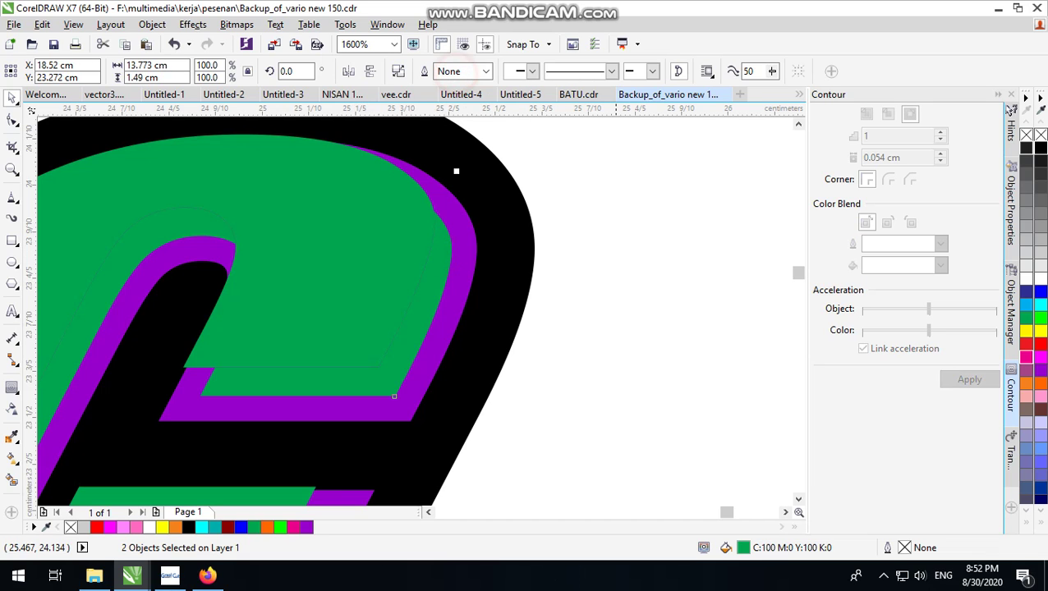
click(625, 240)
scroll(419, 254, down, 2)
drag(399, 240, 564, 162)
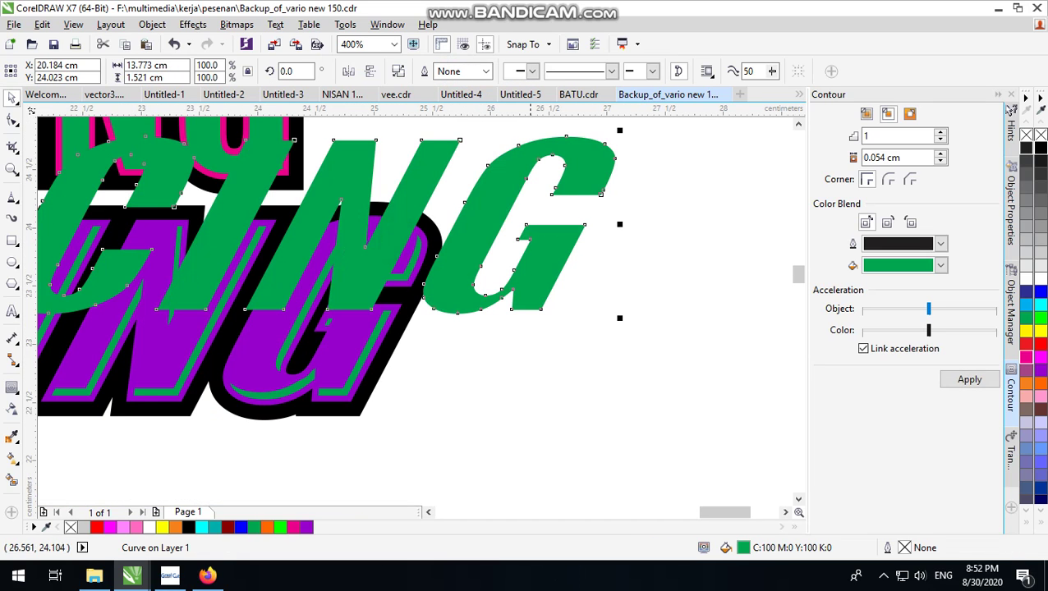
key(Delete)
Fill the trimmed green edge shape inside PAPA RACING with dark purple, RGB 83, 2, 110.
scroll(618, 366, down, 3)
scroll(554, 369, up, 3)
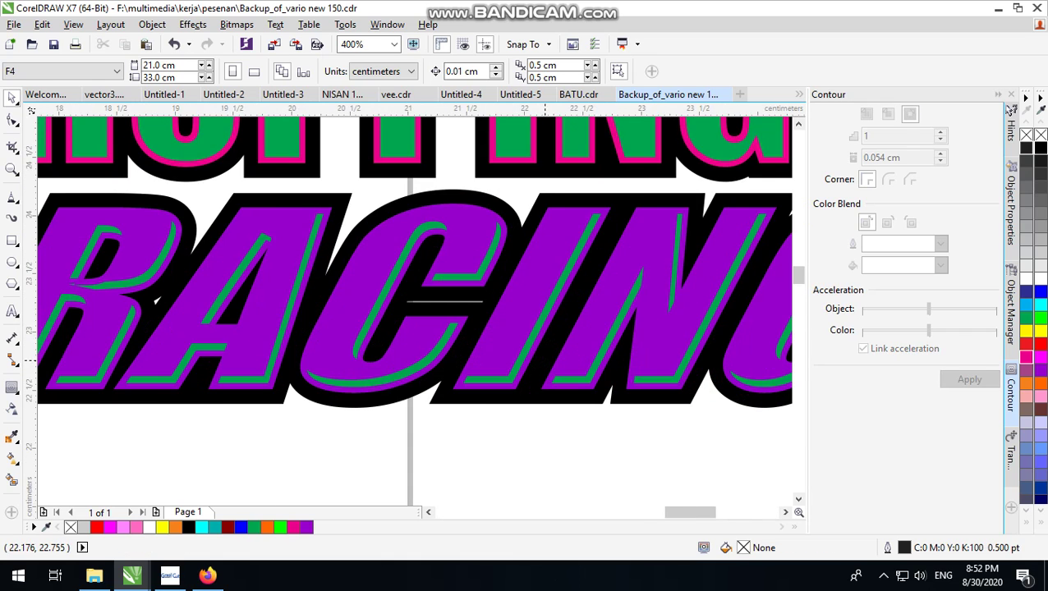
scroll(599, 355, down, 1)
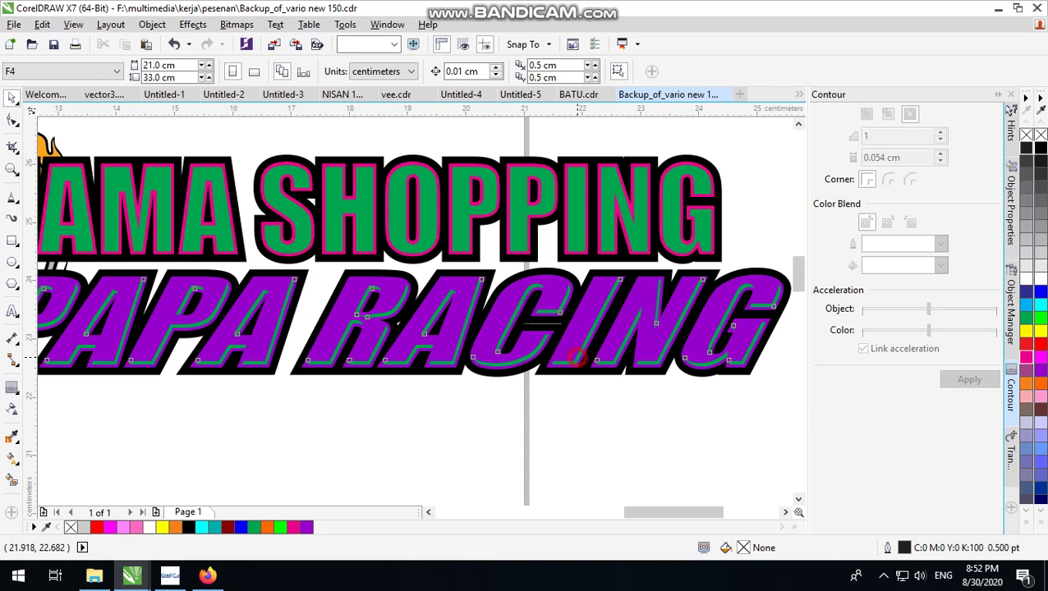
click(577, 356)
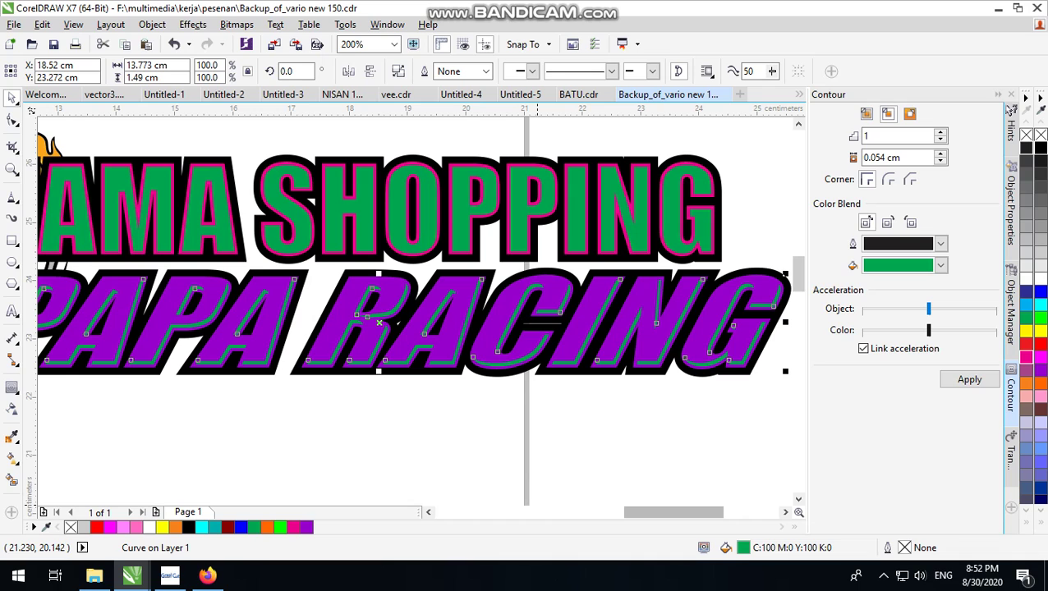
click(306, 526)
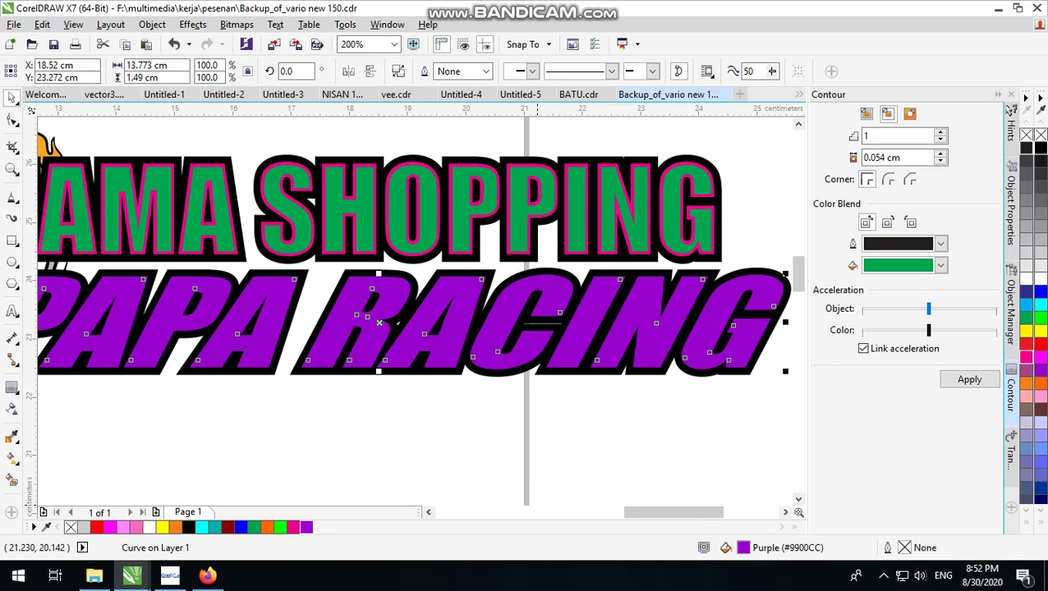
key(shift+F11)
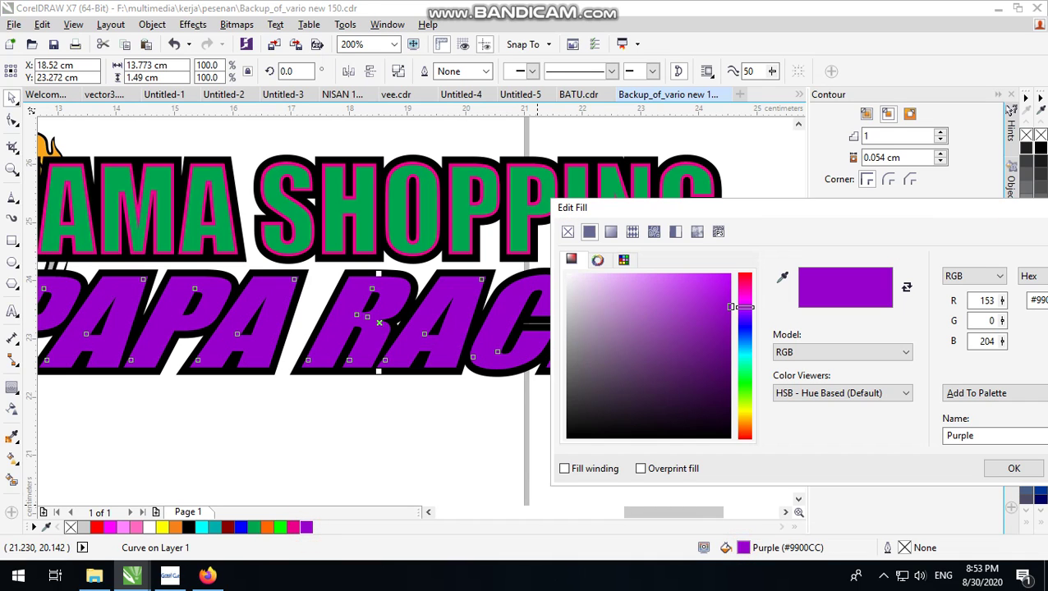
drag(730, 307, 728, 367)
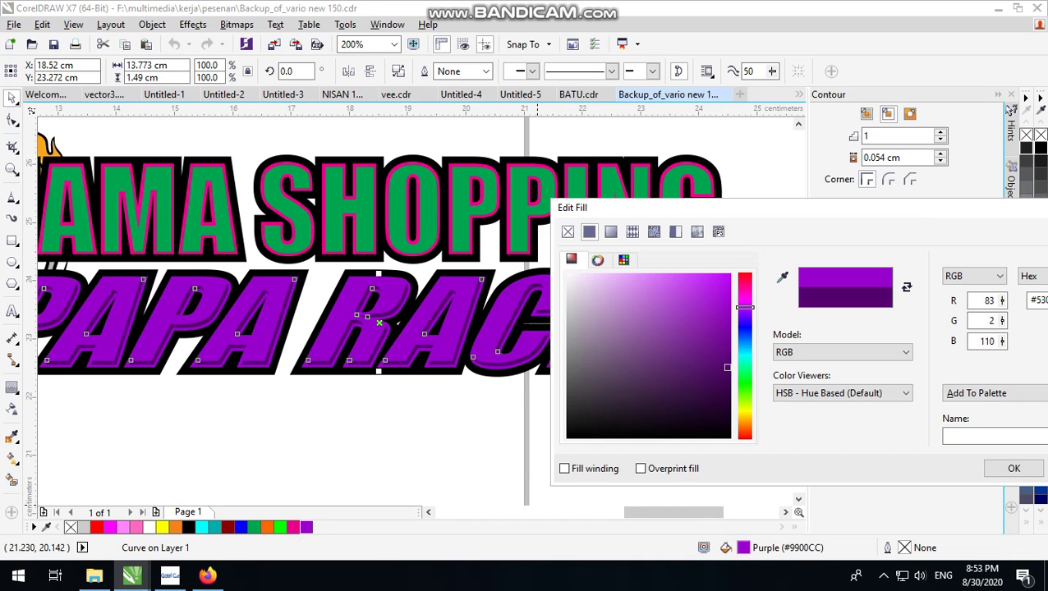
click(1001, 468)
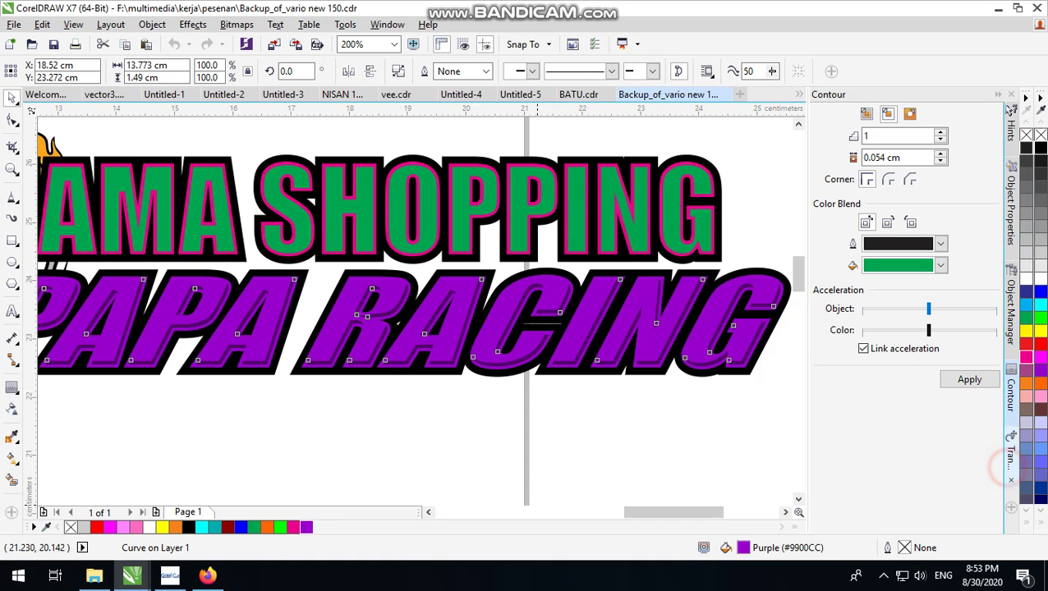
scroll(647, 326, down, 2)
click(700, 251)
scroll(661, 304, up, 2)
key(Escape)
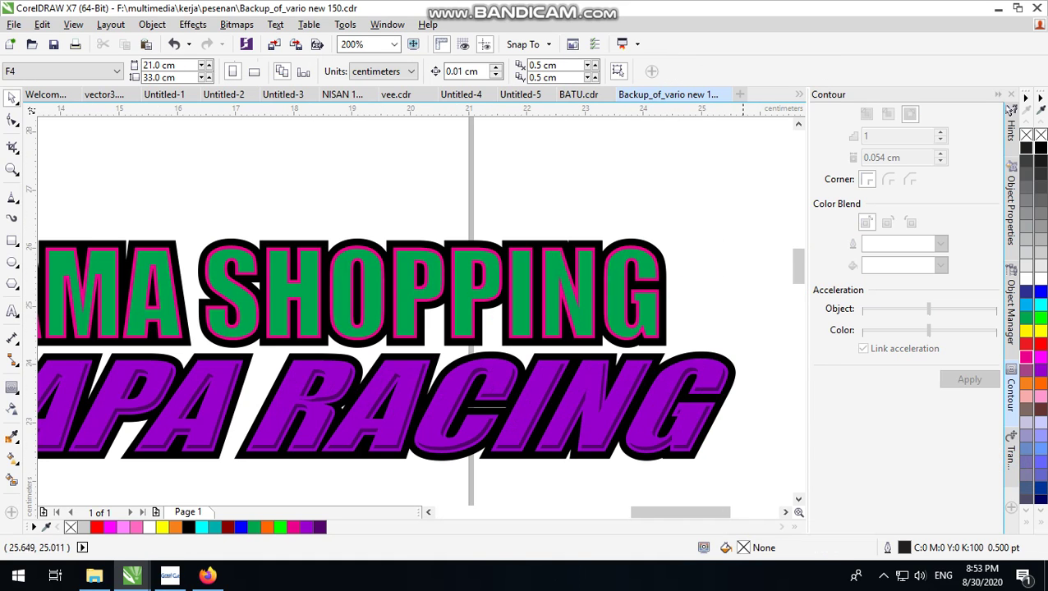
Fill the green inner shape of MAMA SHOPPING with a darker shade of magenta.
scroll(500, 312, down, 3)
scroll(500, 312, up, 2)
scroll(500, 312, down, 2)
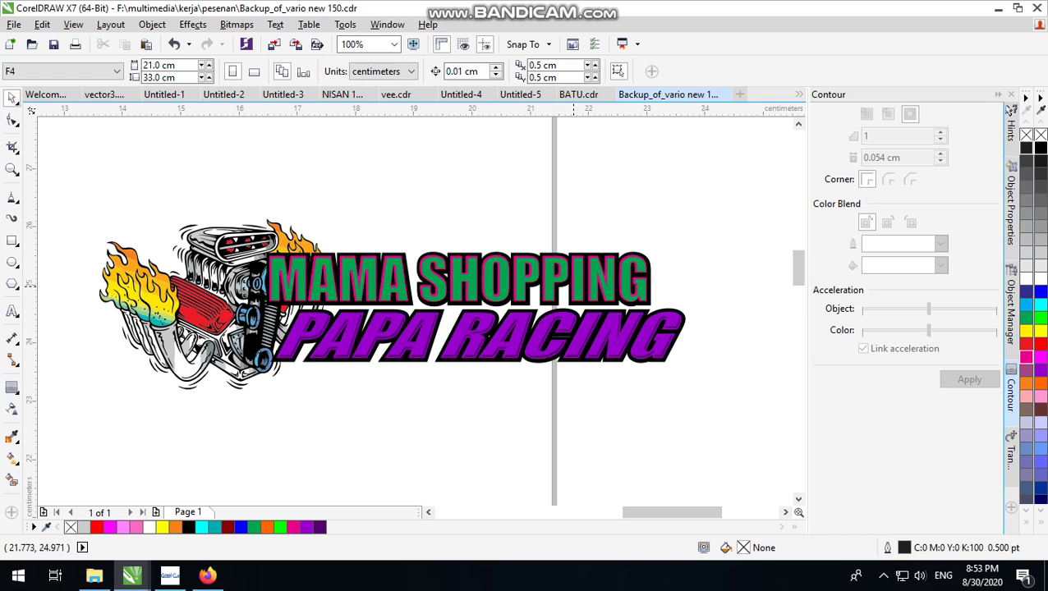
scroll(500, 312, up, 2)
click(457, 279)
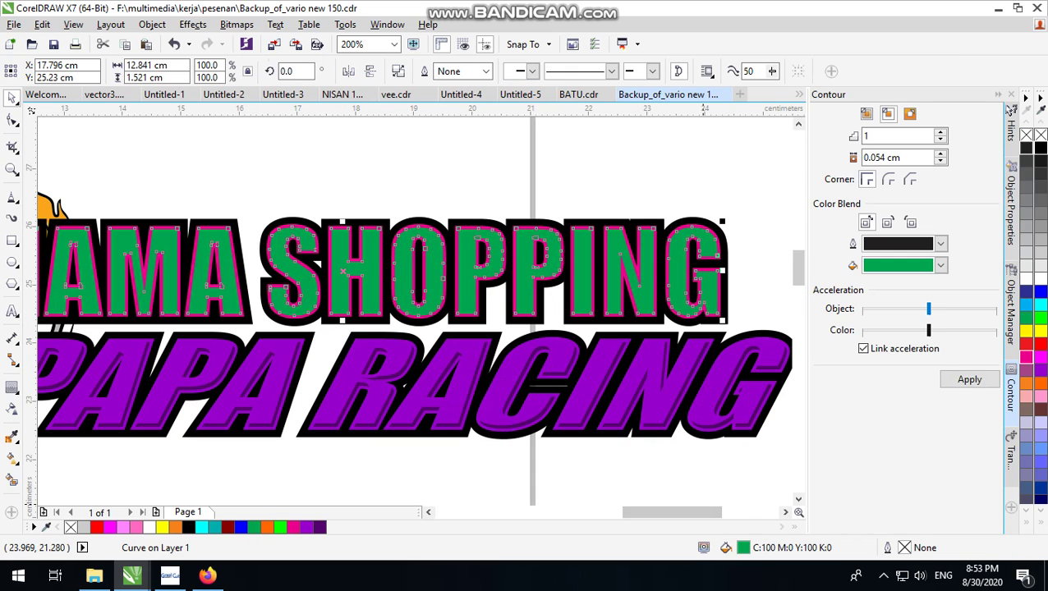
click(293, 528)
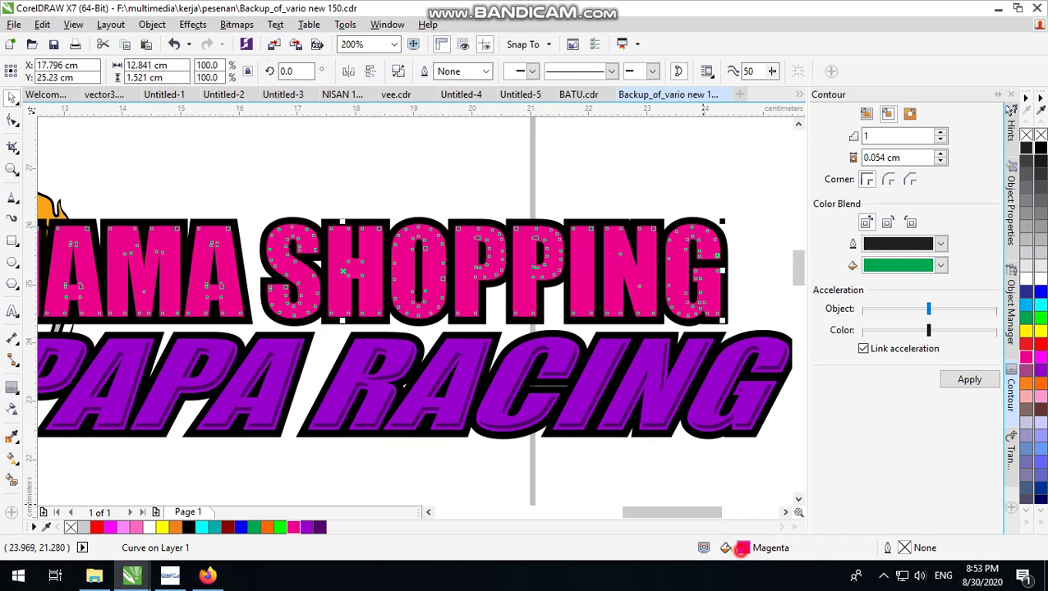
key(F11)
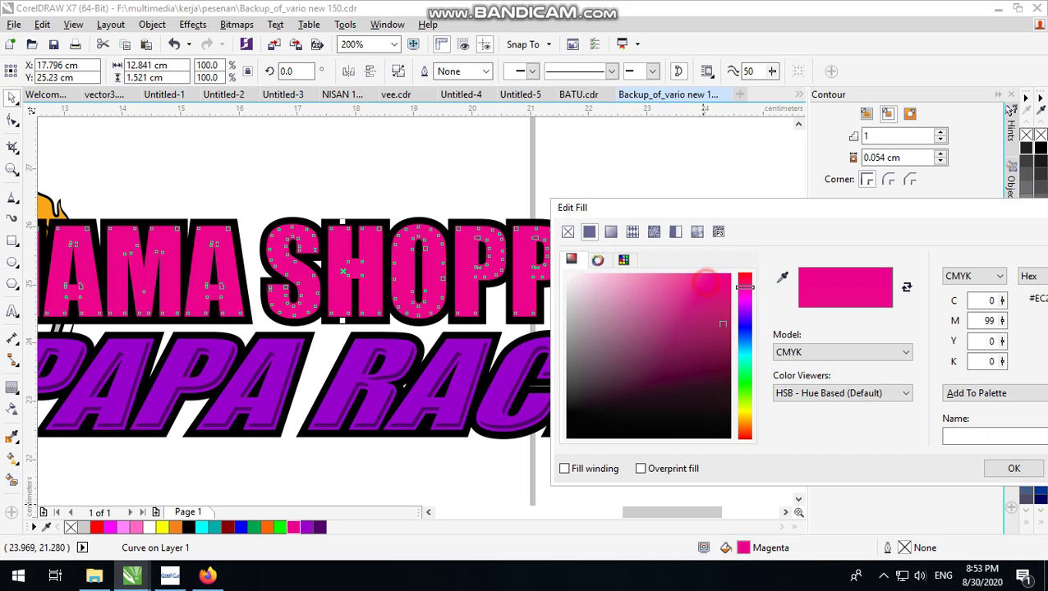
click(731, 352)
drag(731, 342, 731, 334)
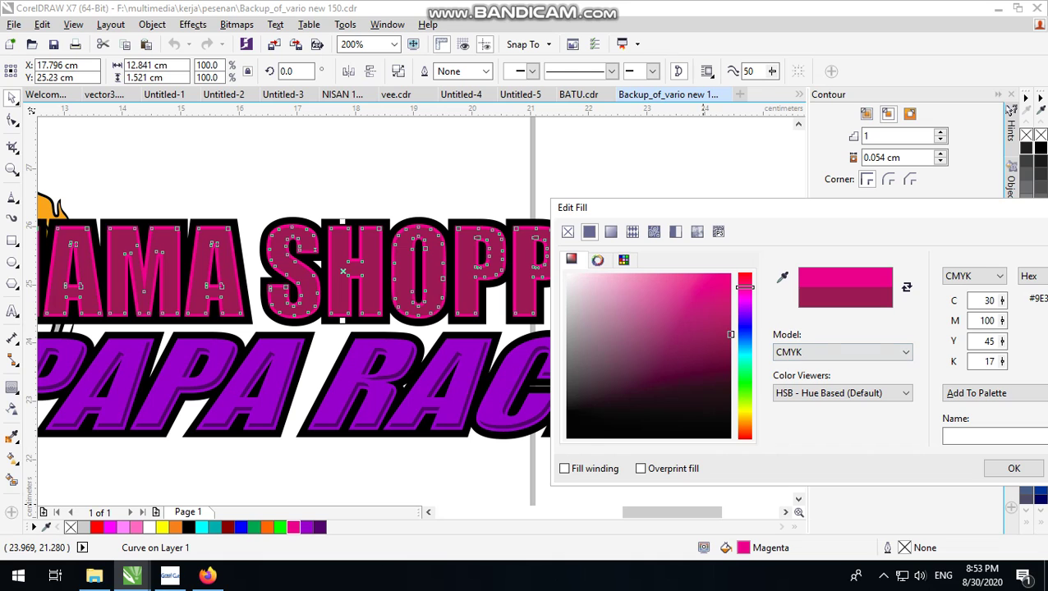
drag(730, 334, 731, 319)
click(1015, 465)
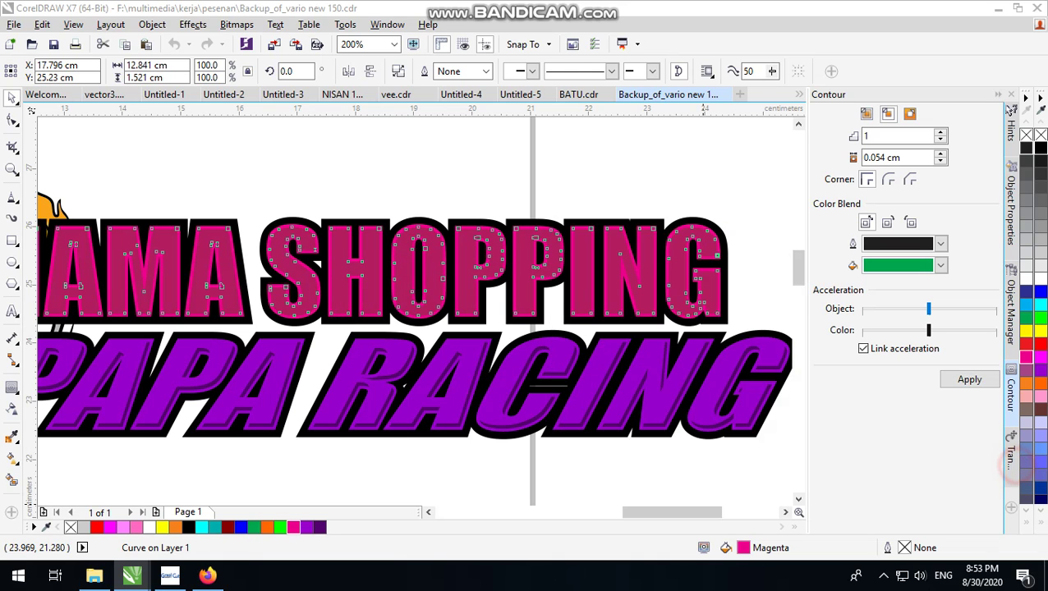
Examine the recoloured MAMA SHOPPING and PAPA RACING lettering beside the engine.
scroll(628, 389, down, 2)
click(653, 257)
scroll(556, 383, up, 2)
scroll(458, 211, down, 1)
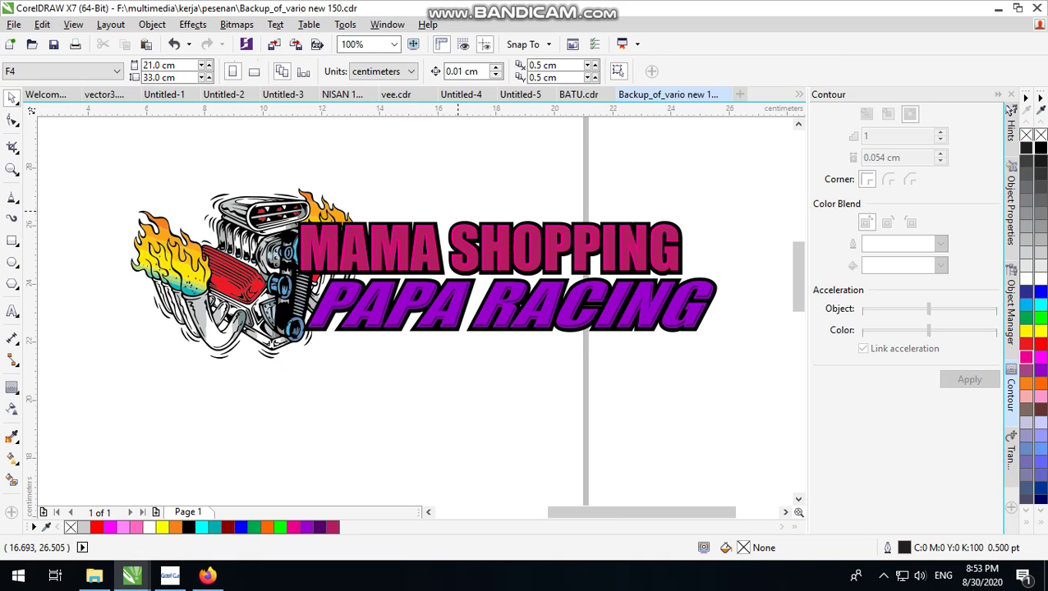
scroll(611, 224, up, 1)
scroll(526, 246, down, 1)
scroll(447, 280, up, 1)
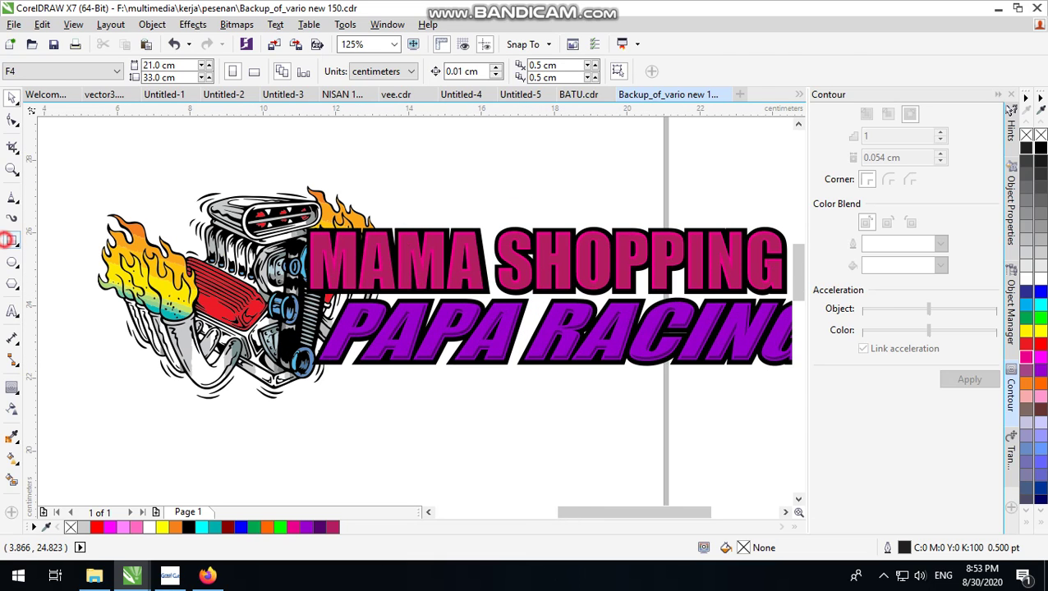
Draw a rectangle about 16.5 by 1.4 cm across the lower half of the MAMA SHOPPING lettering.
click(12, 240)
scroll(335, 285, down, 2)
scroll(335, 285, up, 2)
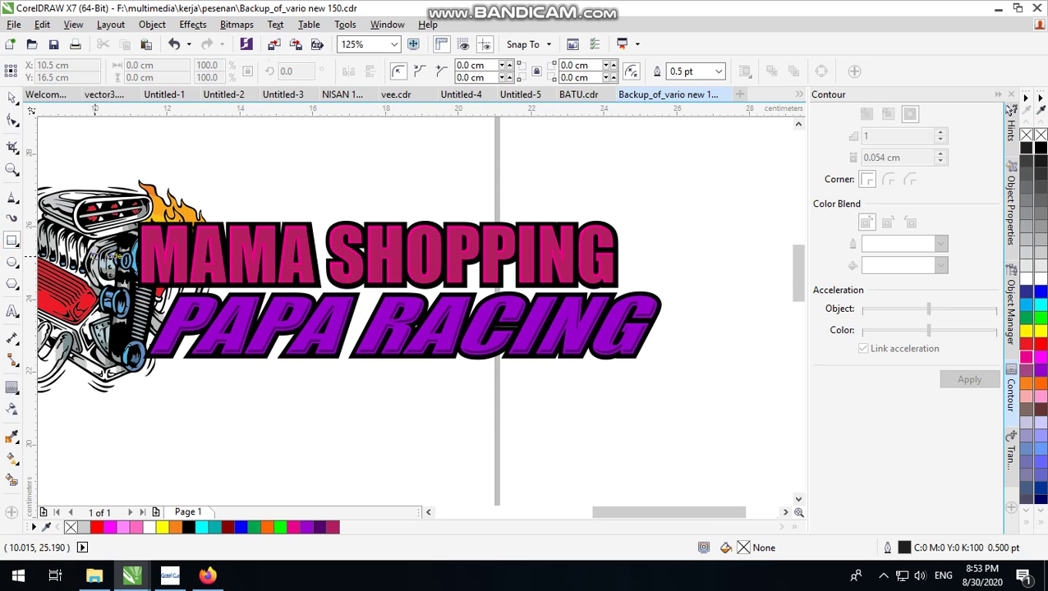
mouse_move(105, 259)
mouse_down()
mouse_move(418, 296)
mouse_move(699, 312)
mouse_up()
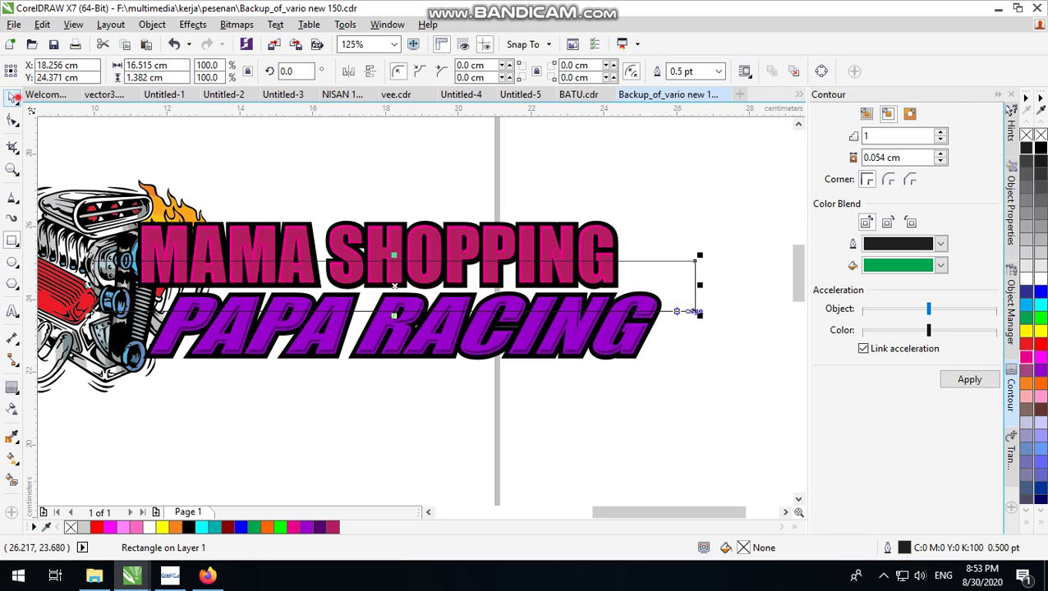
Trim the dark magenta inner shape of MAMA SHOPPING with the rectangle, then delete the rectangle.
scroll(633, 300, up, 3)
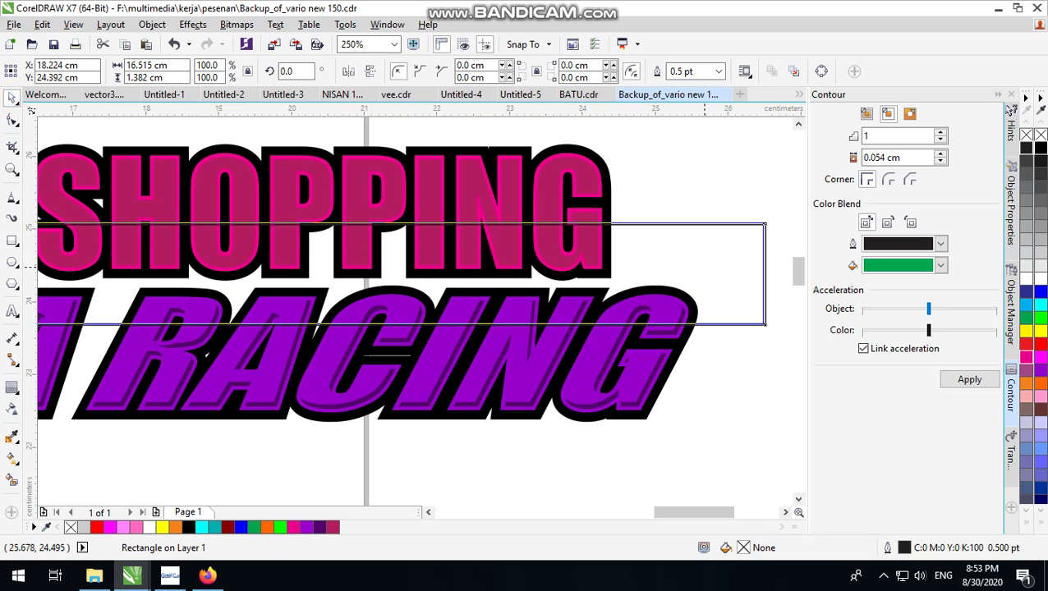
shift+click(477, 179)
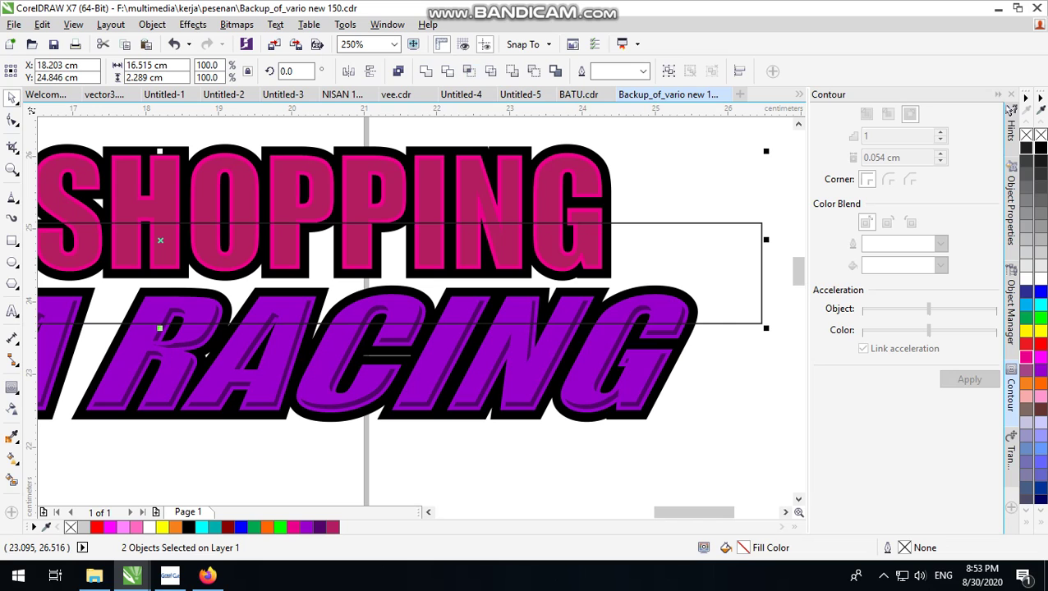
click(446, 71)
click(667, 297)
click(716, 262)
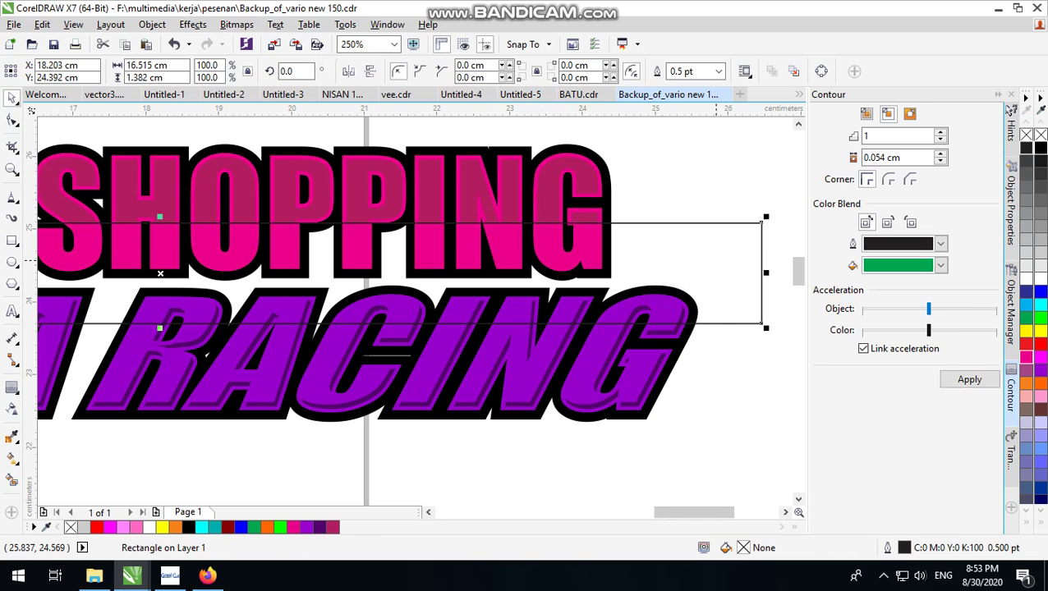
key(Delete)
scroll(755, 288, down, 2)
scroll(692, 282, up, 1)
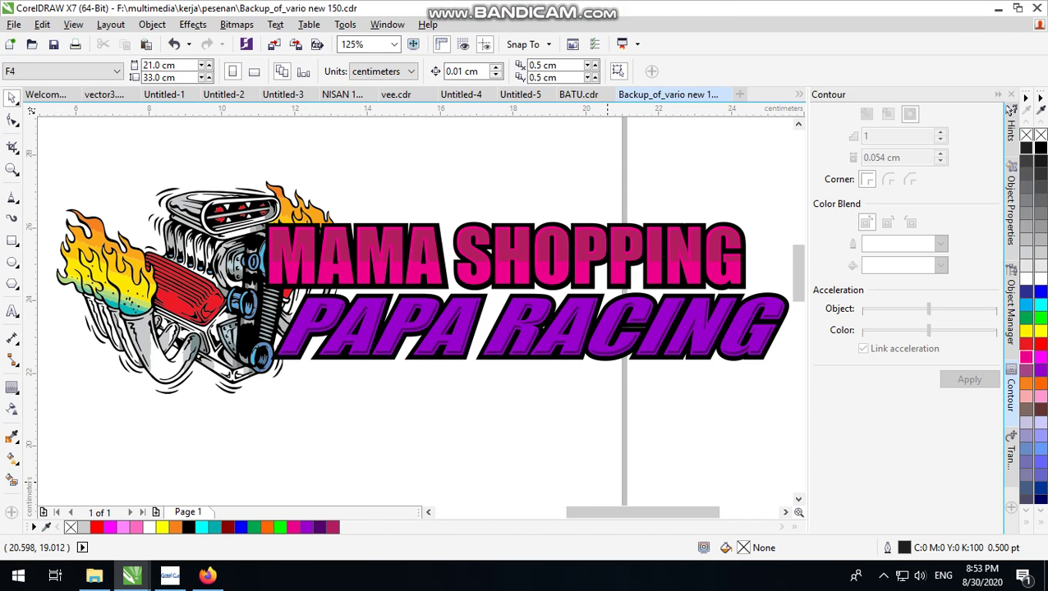
Switch to Firefox, return to the Google Images results and search for "API VECTOR".
click(207, 575)
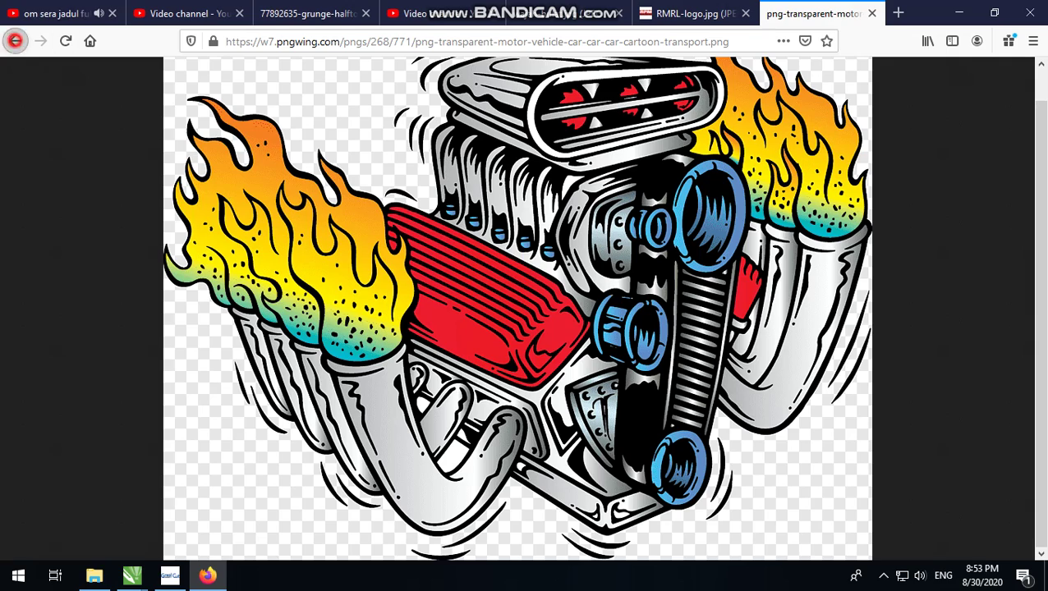
click(14, 40)
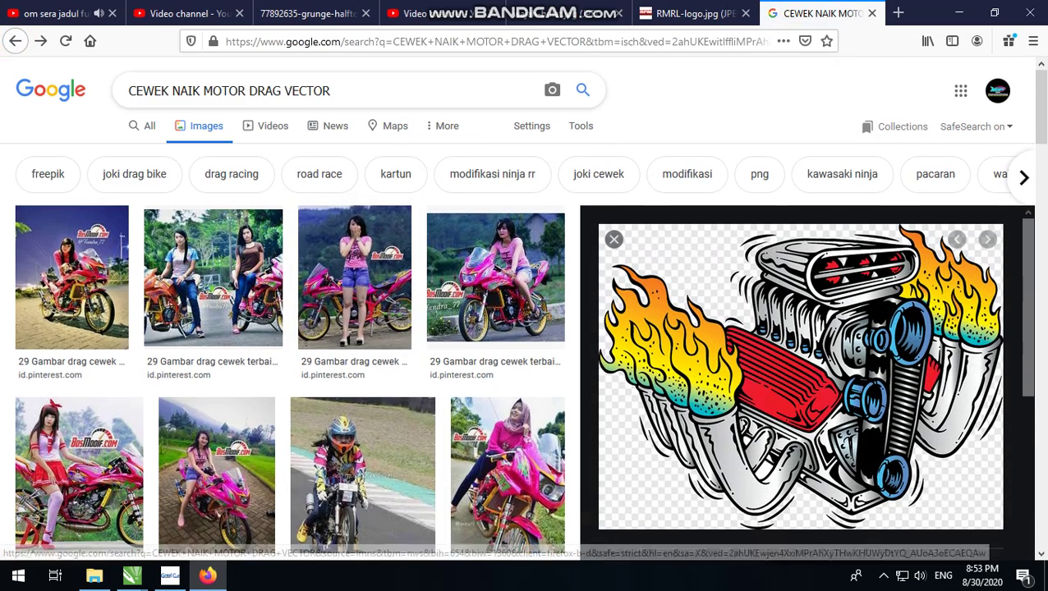
click(367, 86)
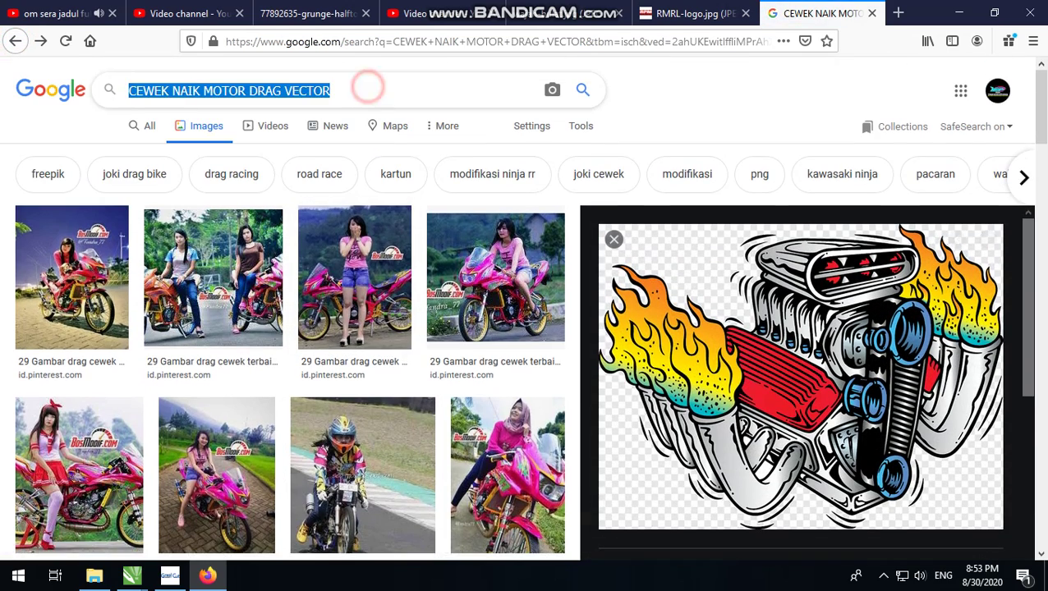
text(API)
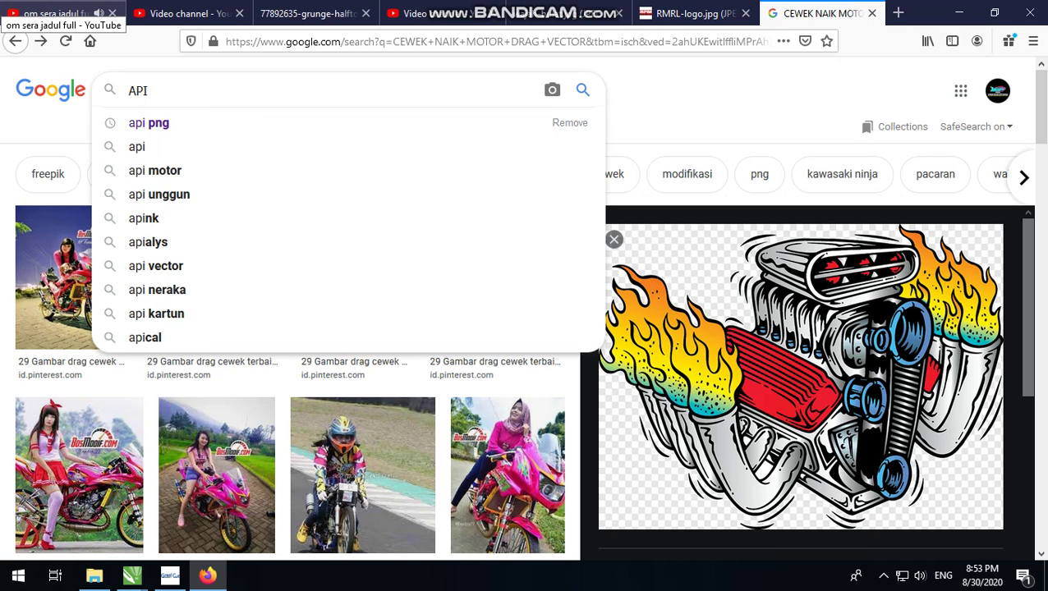
text( VECTOR)
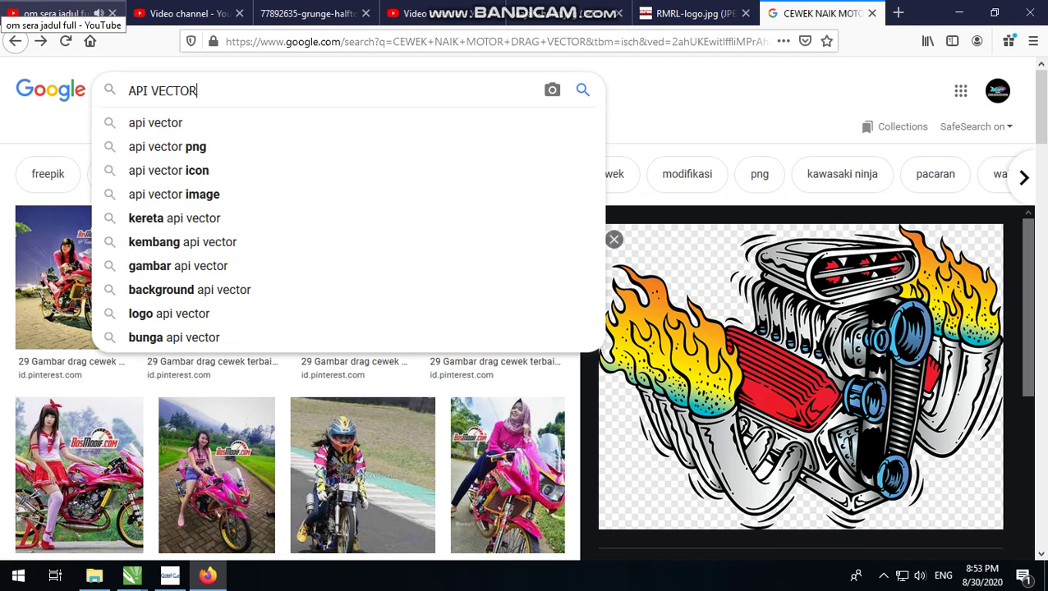
key(Return)
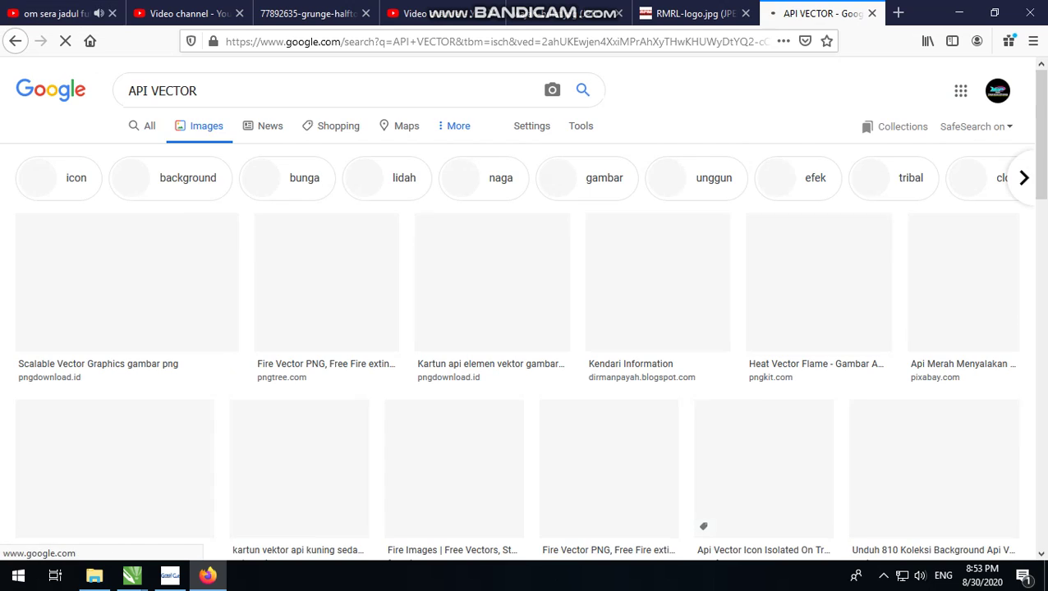
Compare the flame images and open the preview of 123RF's "Inferno fire vector background for design use".
scroll(524, 329, down, 3)
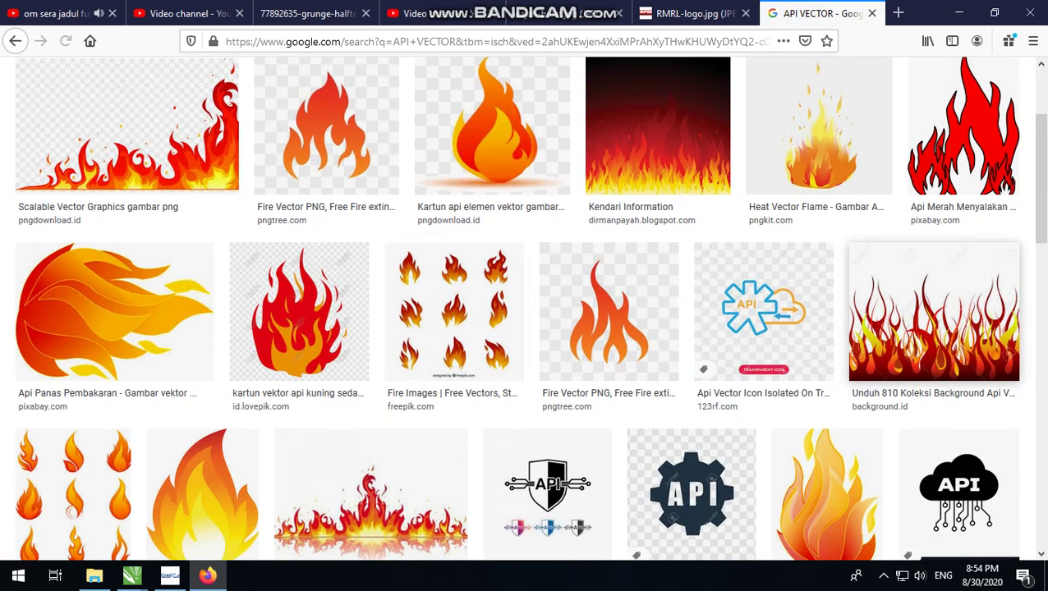
click(926, 341)
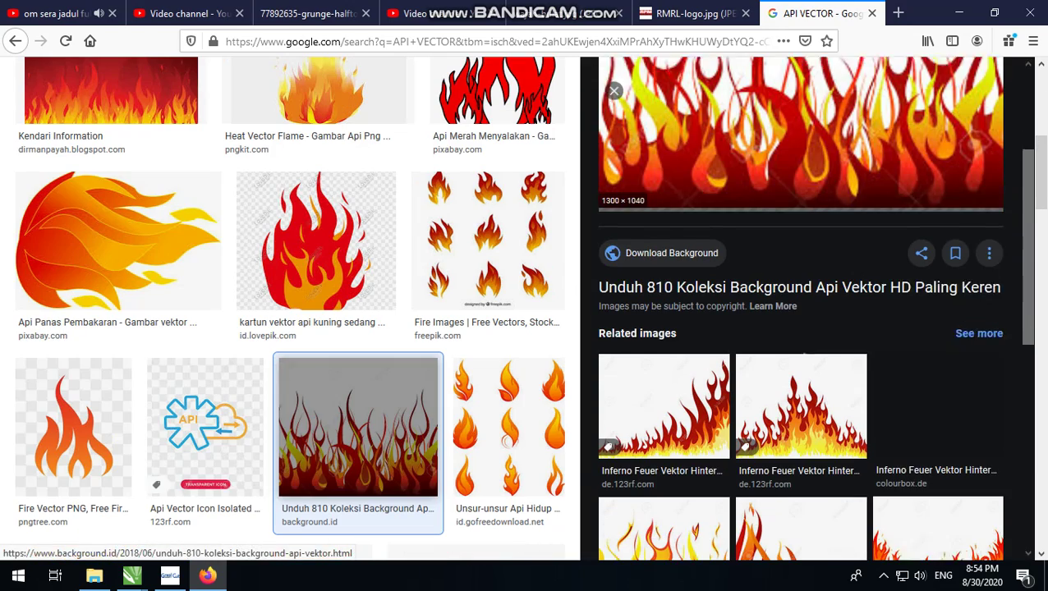
scroll(801, 328, up, 3)
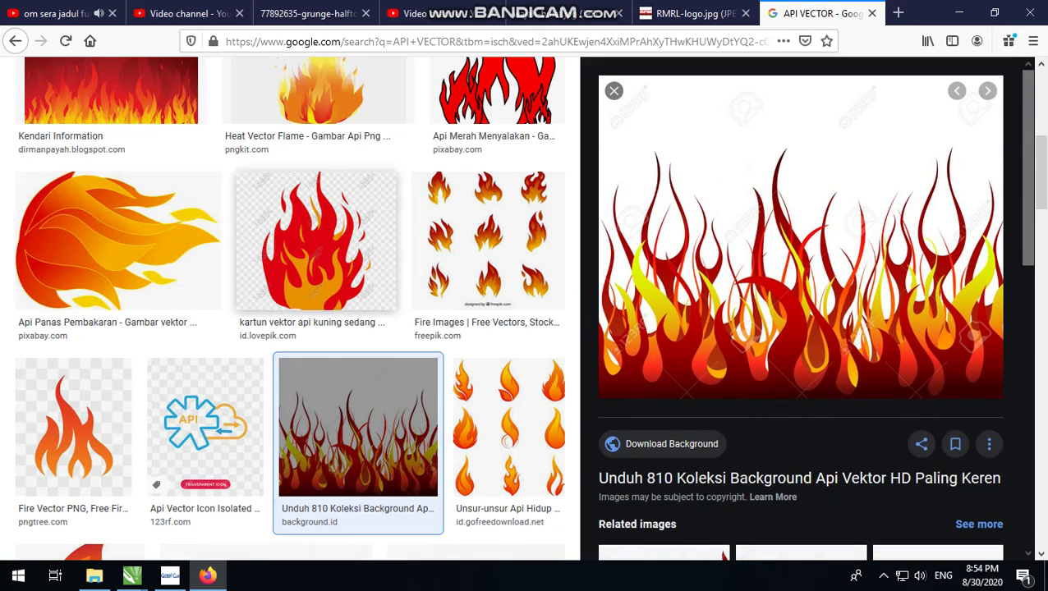
scroll(410, 313, up, 4)
click(497, 370)
scroll(801, 329, down, 5)
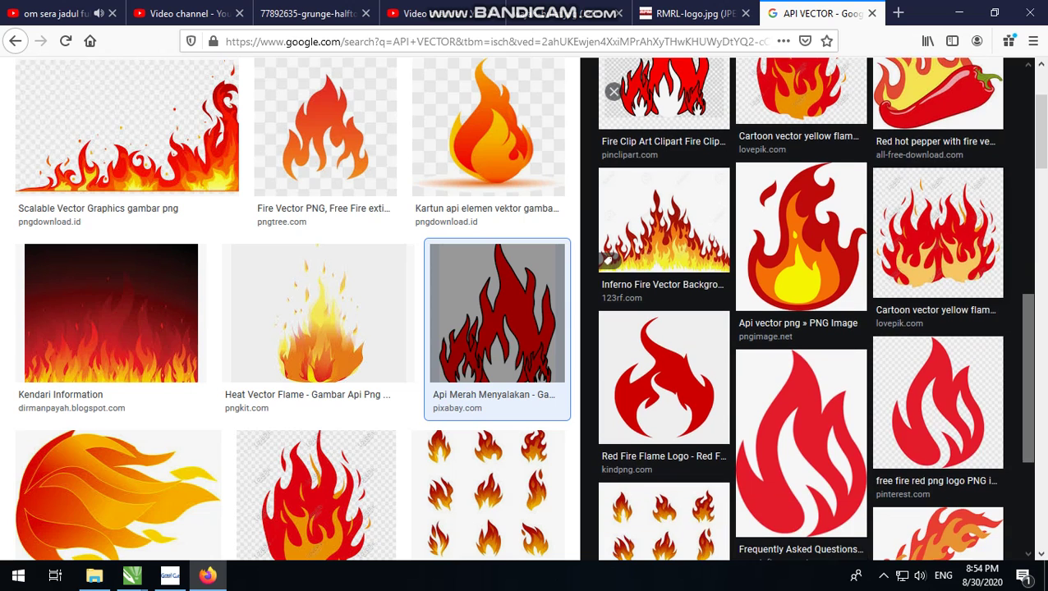
scroll(801, 329, up, 2)
click(664, 357)
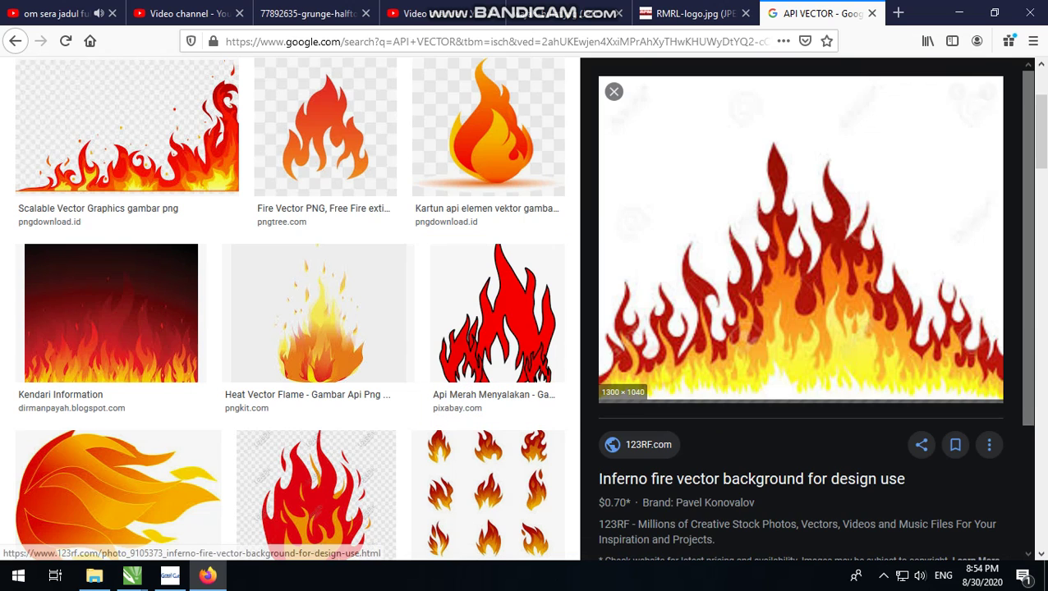
scroll(664, 357, down, 3)
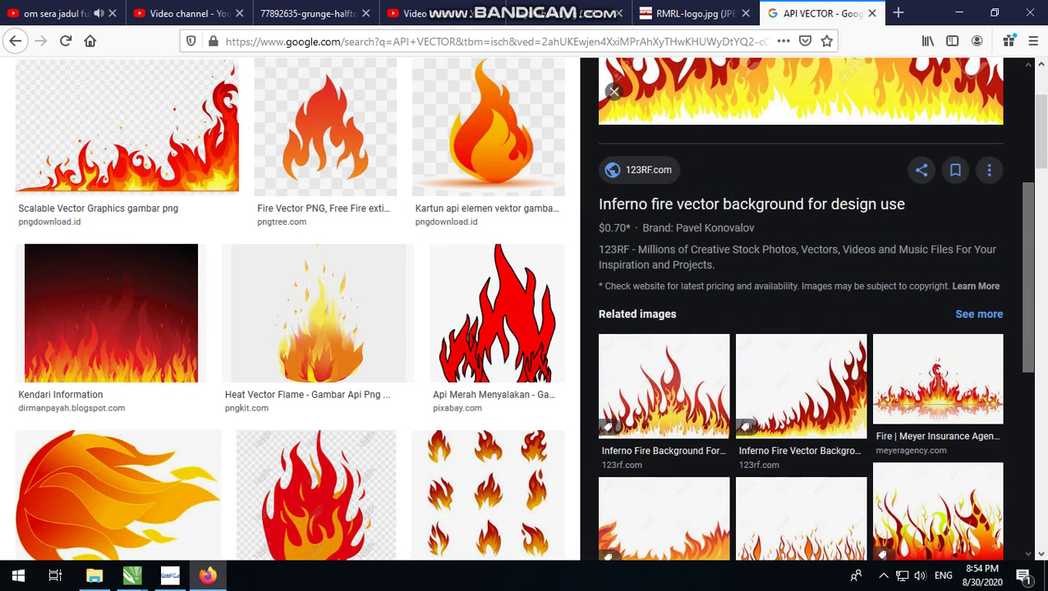
Open the 123RF inferno fire image on its own page and copy it.
scroll(785, 249, up, 4)
right_click(784, 249)
click(833, 385)
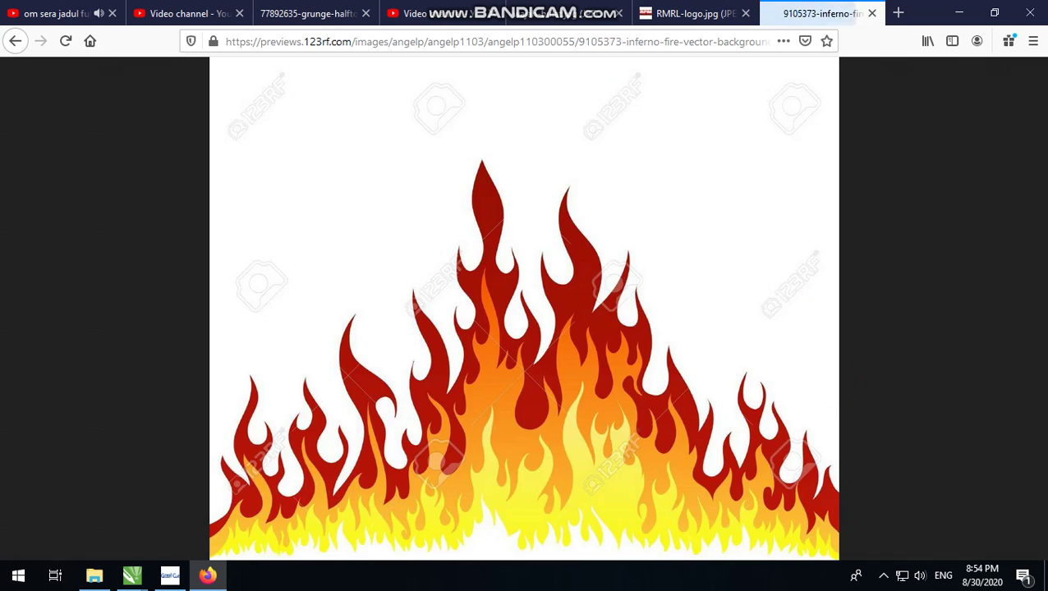
click(468, 320)
right_click(469, 322)
click(526, 333)
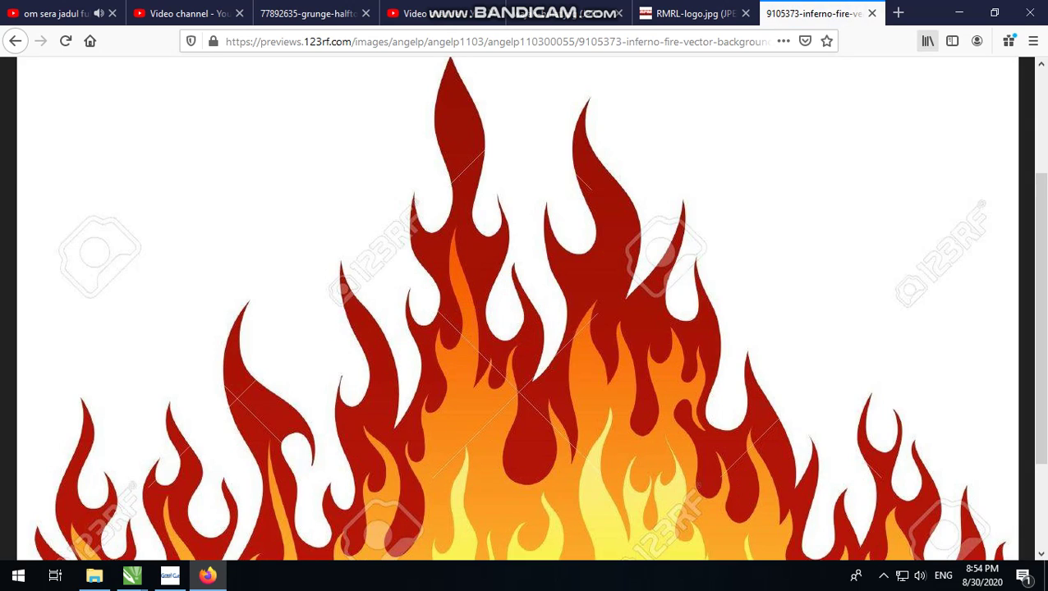
Switch back to CorelDRAW, paste the flame image and place it in the empty area right of the page.
click(959, 13)
scroll(300, 266, down, 3)
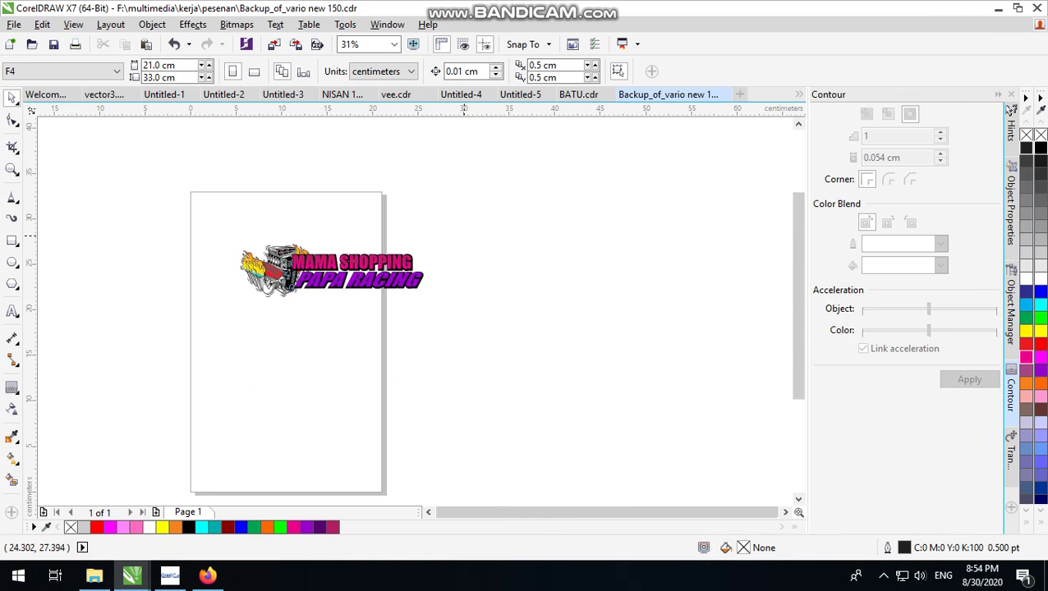
right_click(482, 234)
click(545, 333)
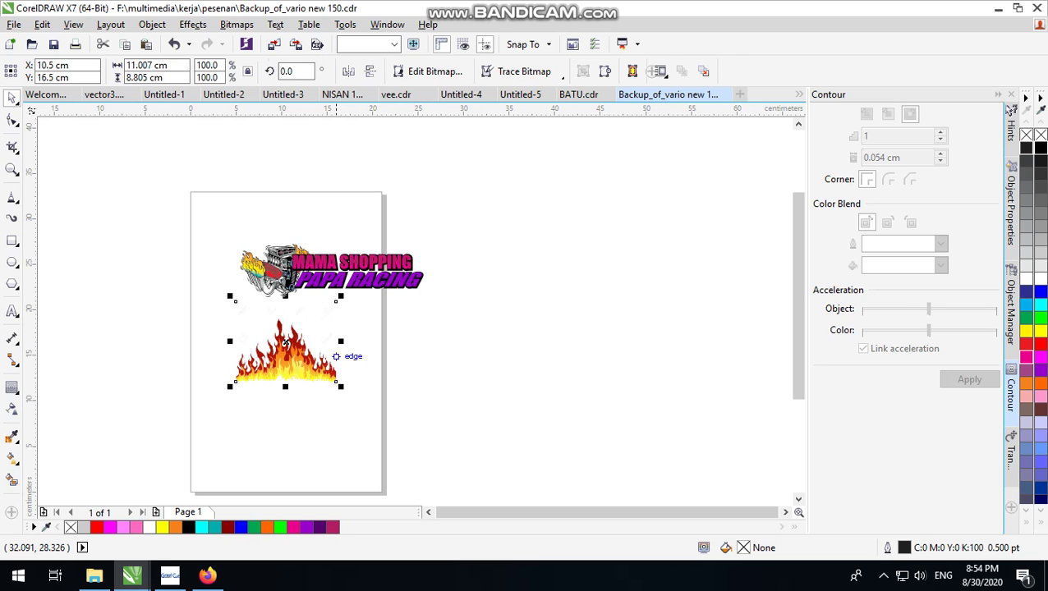
scroll(482, 340, up, 2)
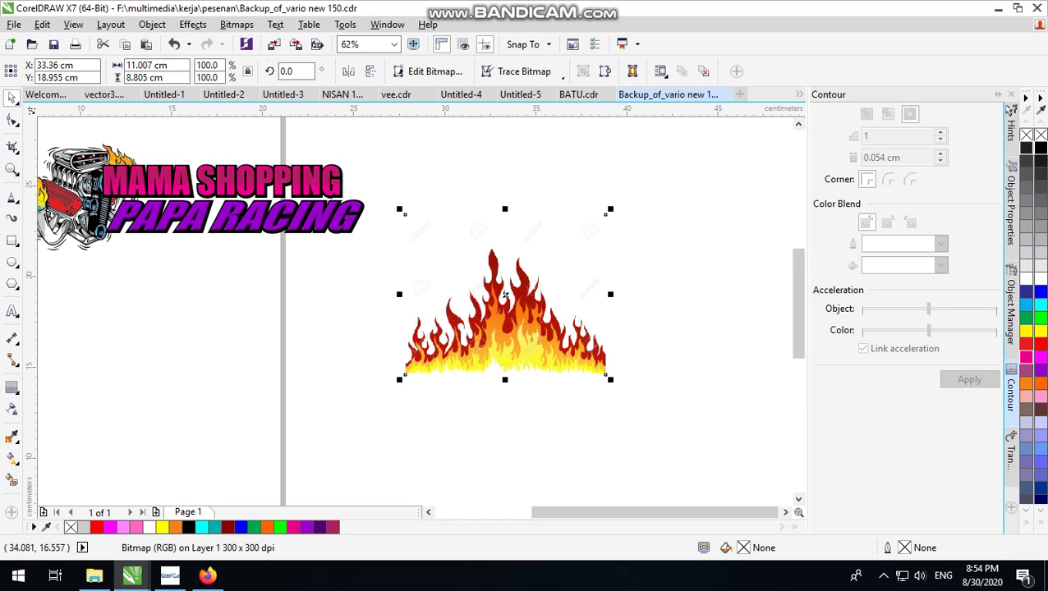
scroll(317, 210, up, 2)
scroll(453, 328, down, 2)
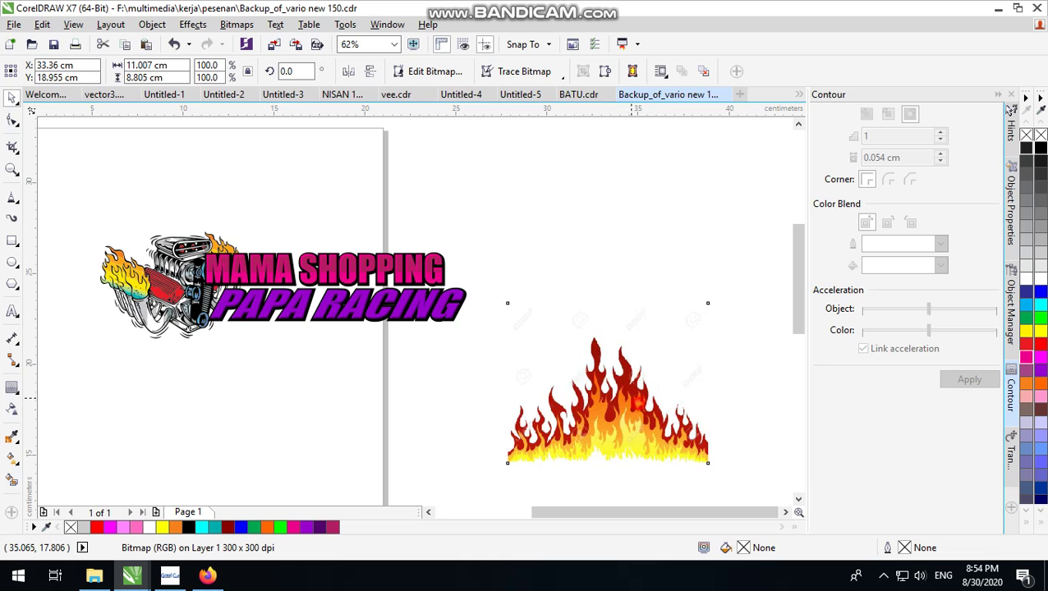
Move the flame bitmap nearer the page and start an outline trace of type Logo, reducing the bitmap size.
drag(638, 404, 582, 366)
right_click(582, 365)
mouse_move(649, 208)
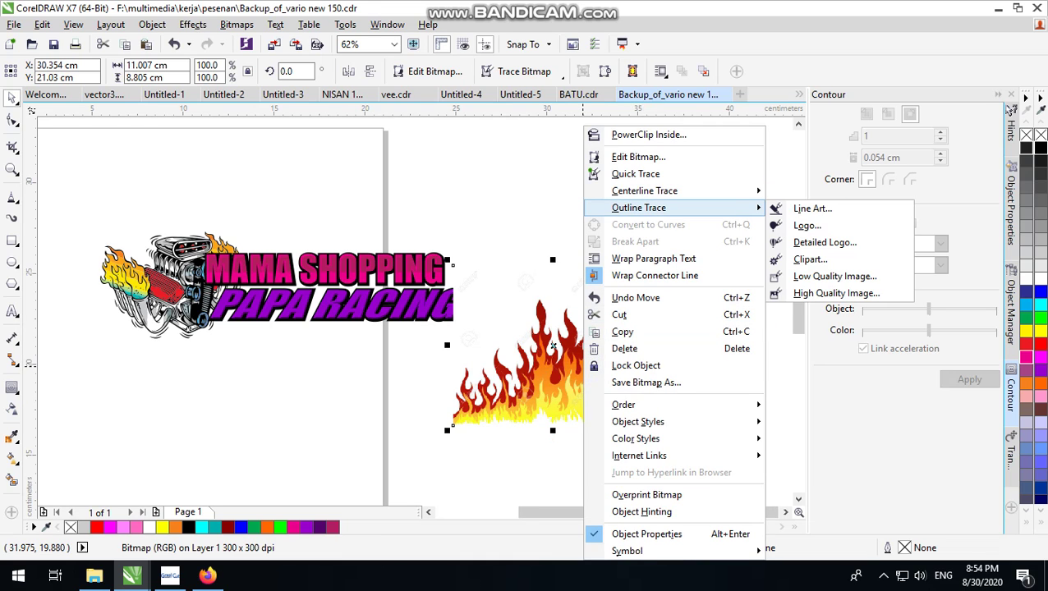
click(842, 234)
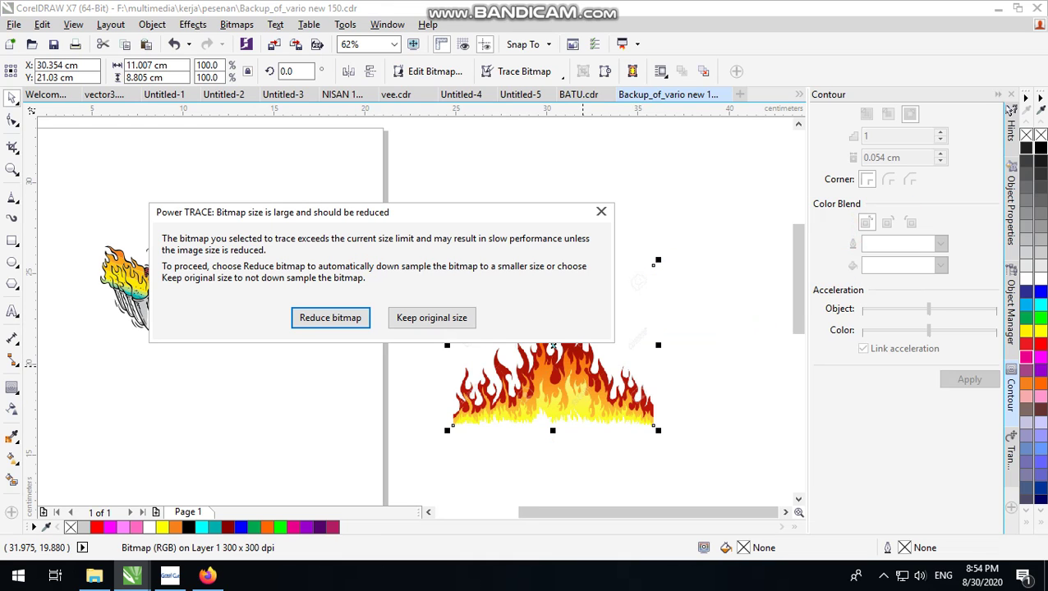
click(336, 320)
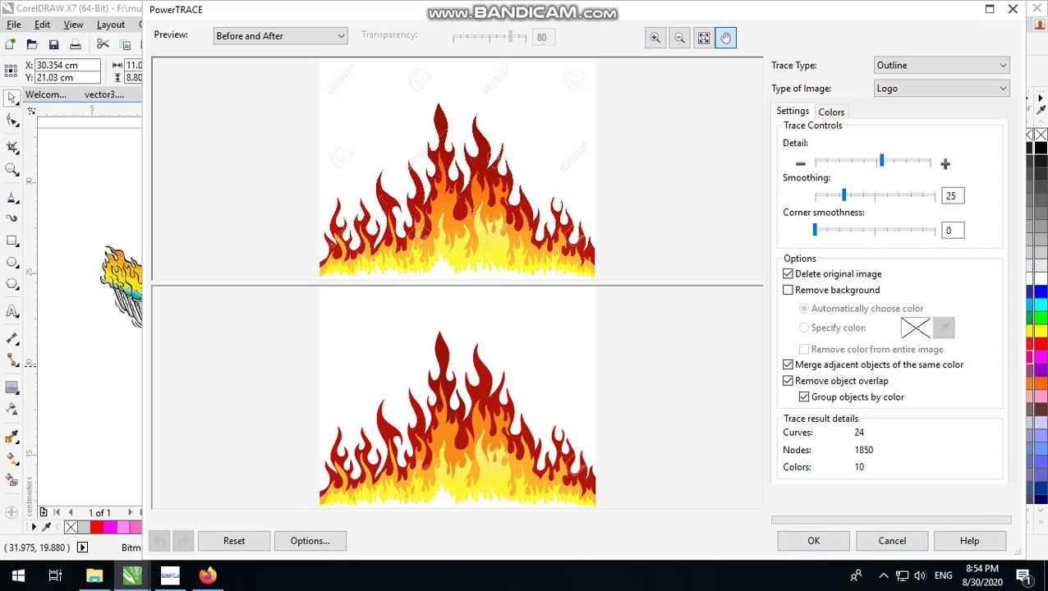
Set the trace's colour mode to Black and White, accept the trace and deselect the result.
click(832, 113)
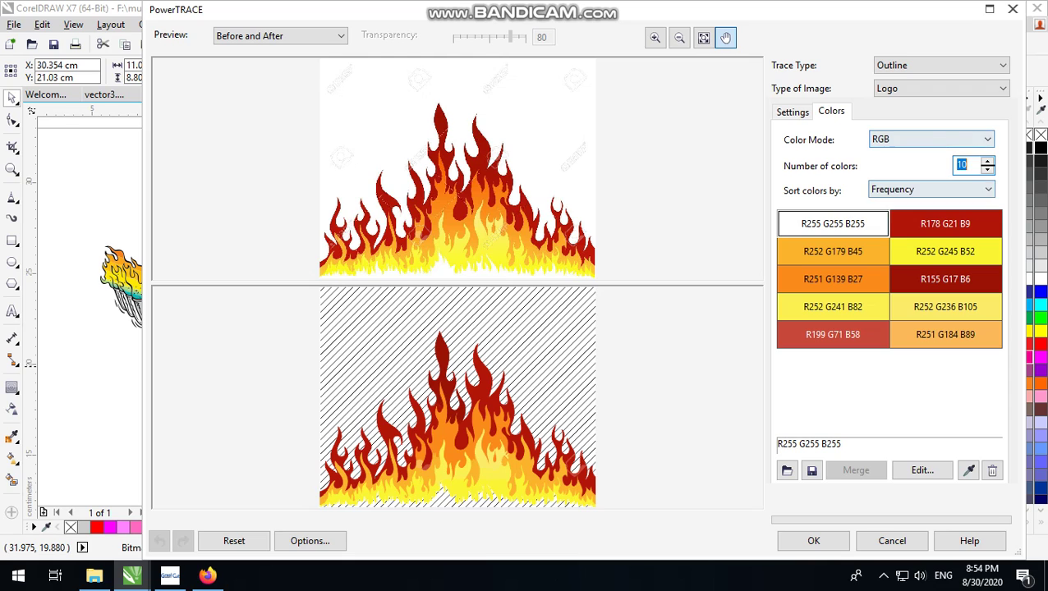
click(928, 139)
click(903, 199)
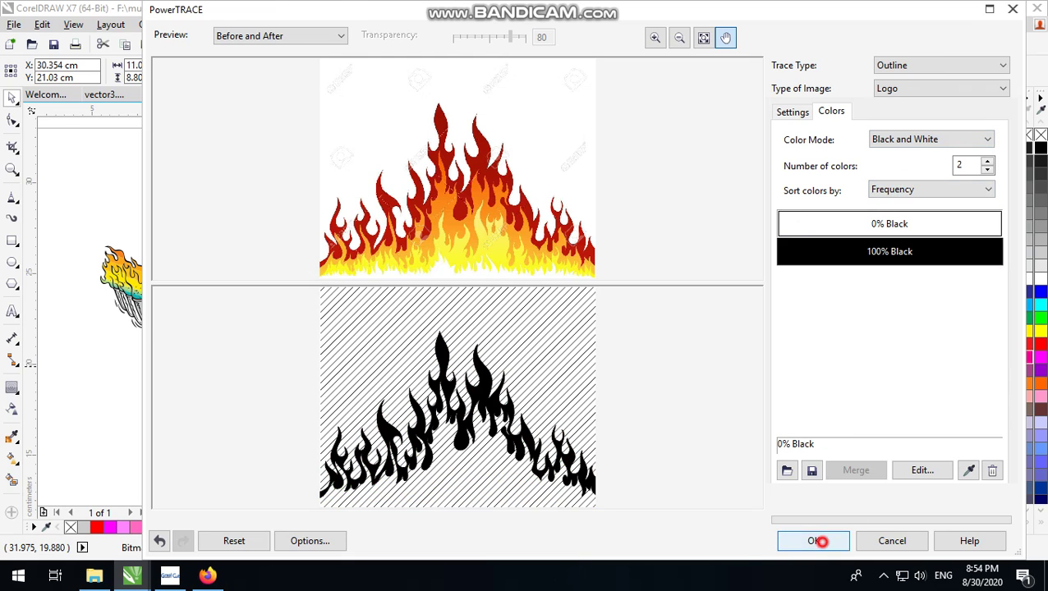
click(816, 541)
click(691, 295)
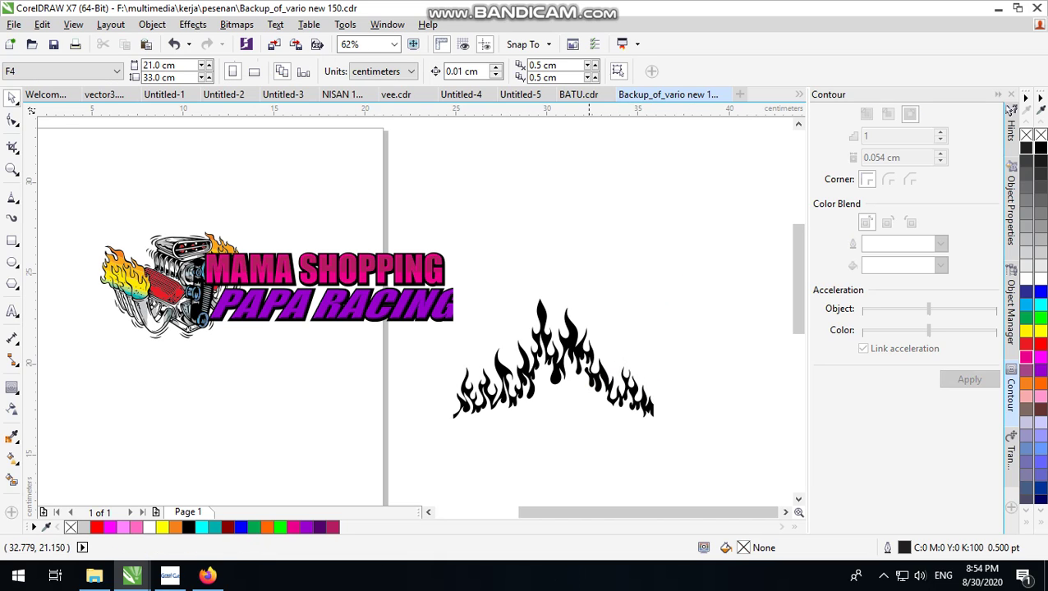
Try the traced flames over the lettering, then move them to the empty area well right of the page.
drag(567, 324, 322, 322)
scroll(280, 315, up, 1)
scroll(358, 327, down, 2)
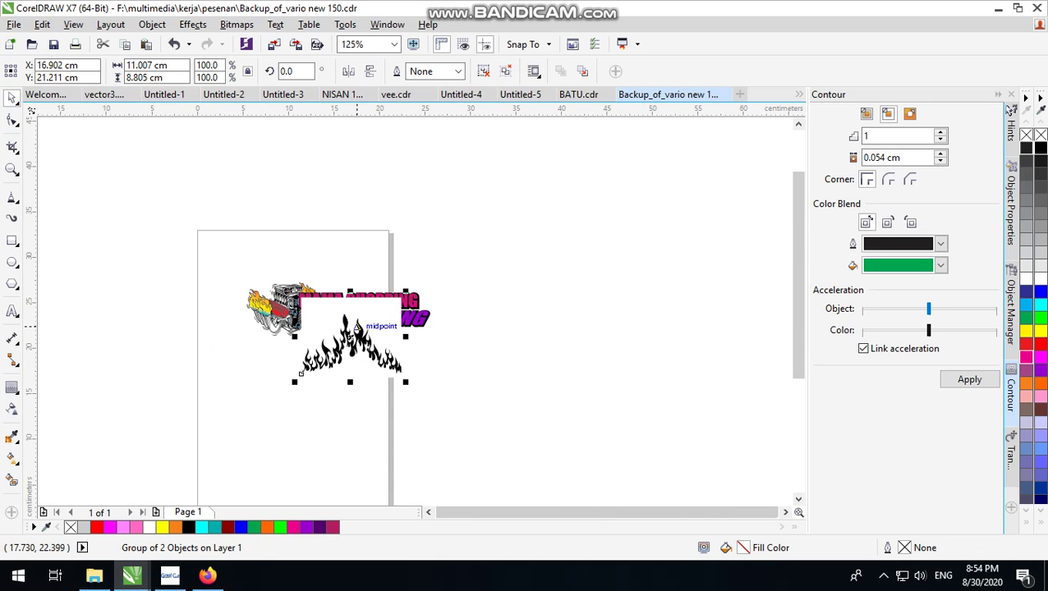
drag(373, 343, 655, 319)
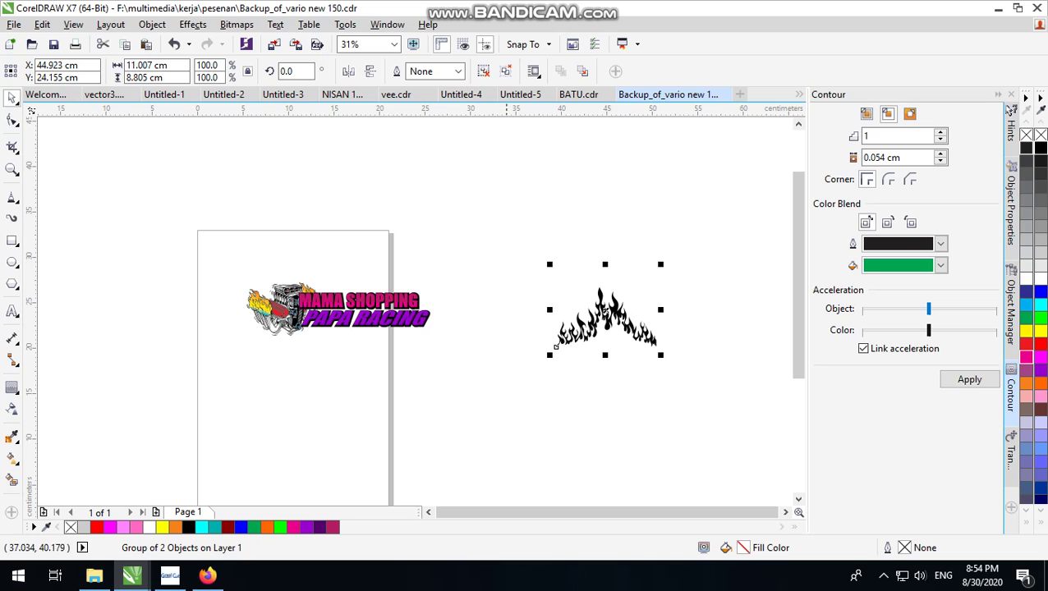
Ungroup the traced flames and separate the black flame shape from the white background pieces.
click(485, 71)
click(574, 194)
drag(575, 292, 564, 225)
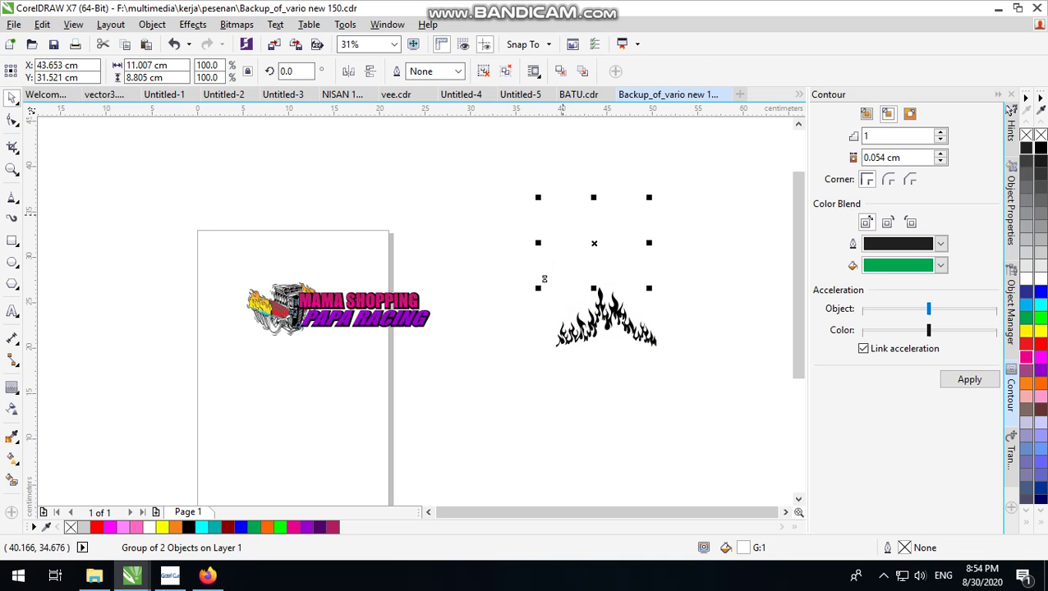
drag(613, 316, 578, 237)
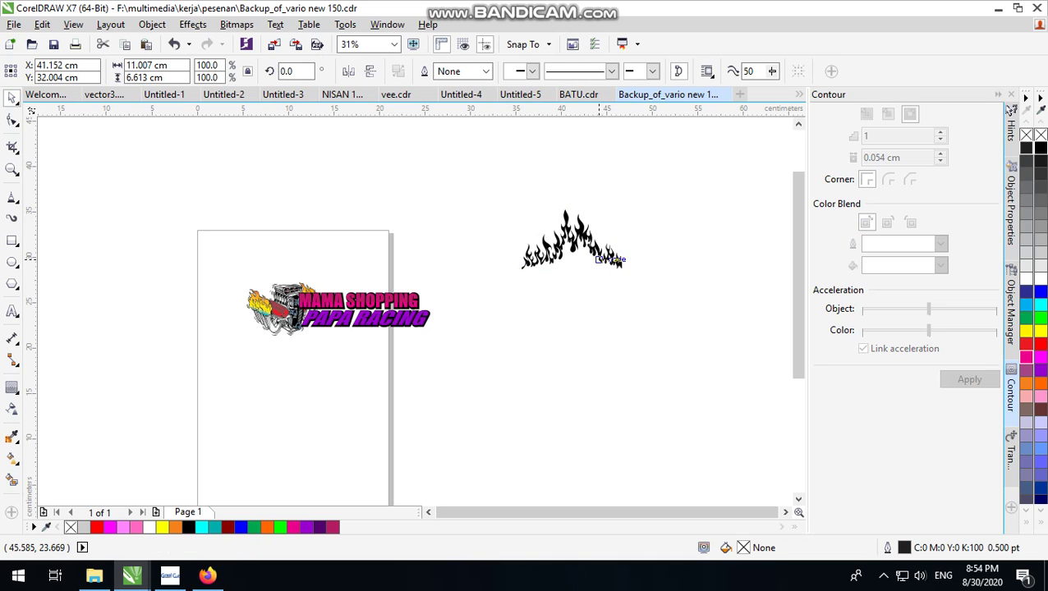
drag(636, 347, 724, 284)
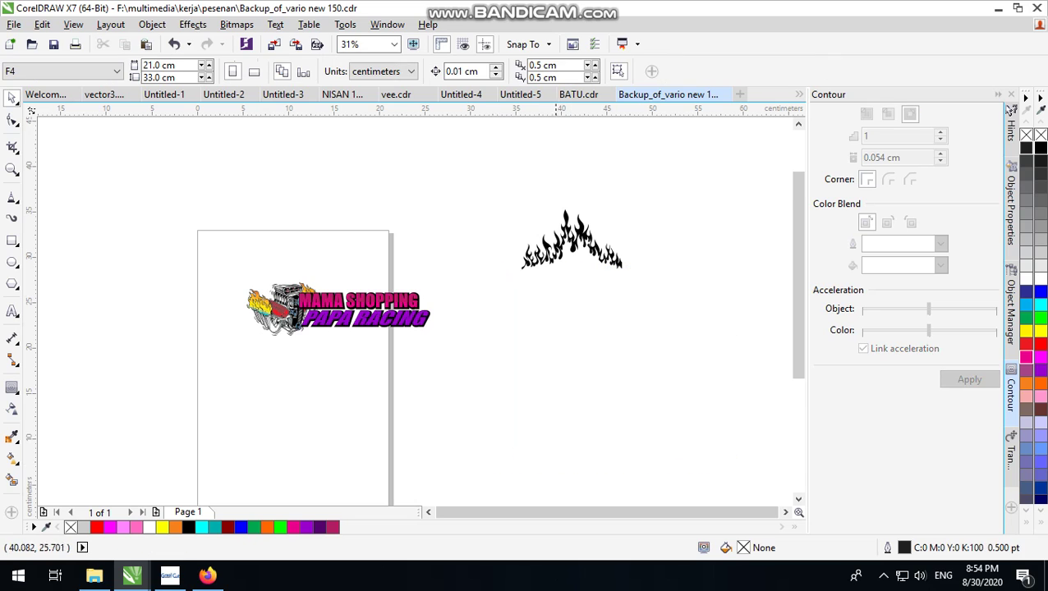
Move the black flame shape to just below the end of the PAPA RACING lettering.
scroll(556, 254, up, 1)
scroll(681, 252, down, 2)
scroll(653, 274, up, 2)
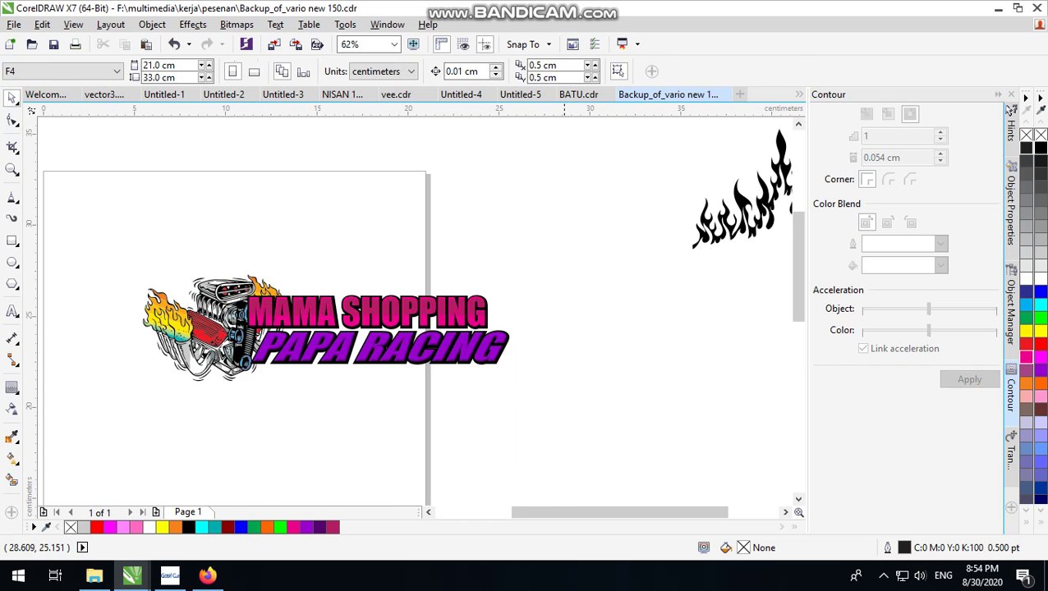
scroll(653, 275, down, 1)
drag(667, 205, 526, 318)
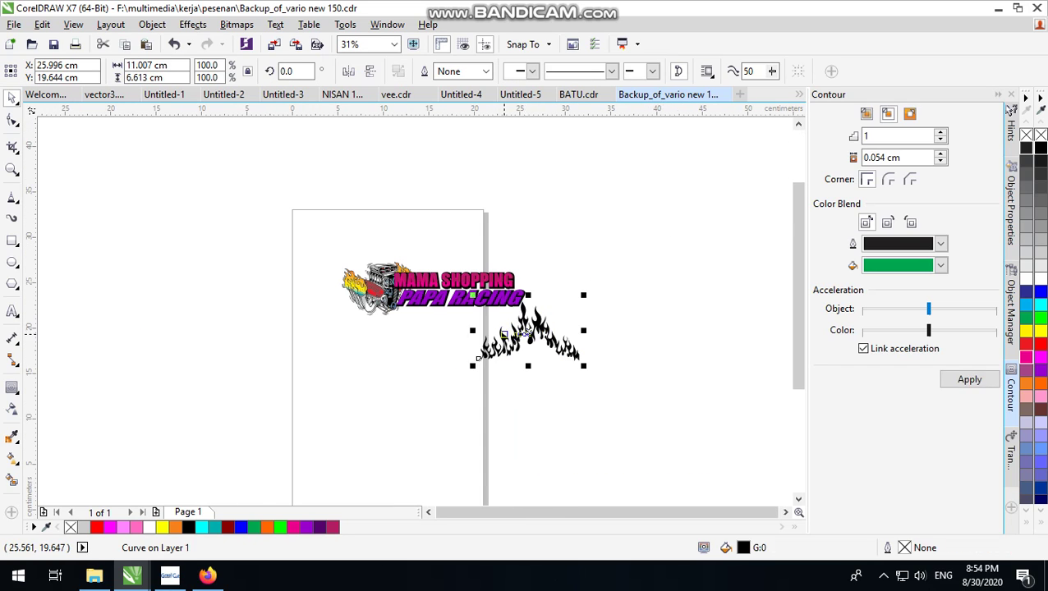
PowerClip the black flames inside the MAMA SHOPPING text and open the clip contents for editing.
scroll(530, 317, up, 1)
scroll(567, 325, up, 1)
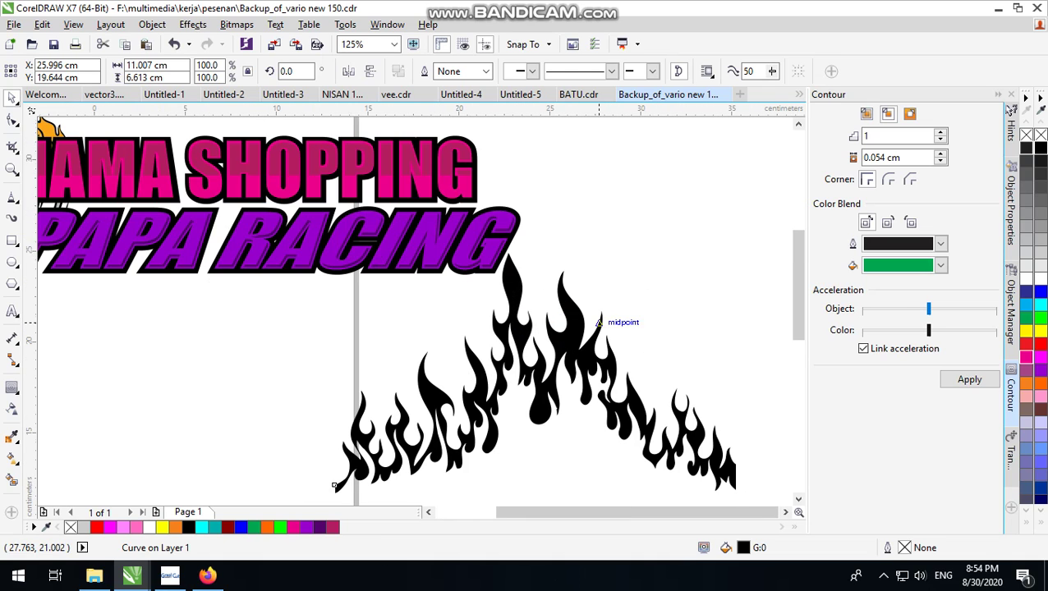
scroll(579, 324, down, 1)
right_click(580, 326)
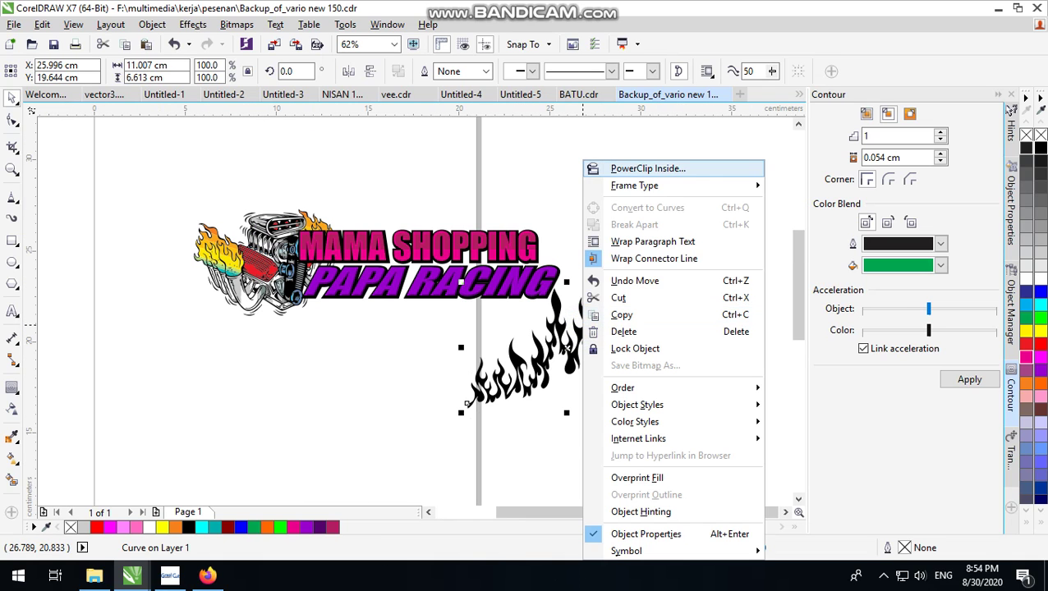
click(625, 169)
click(492, 251)
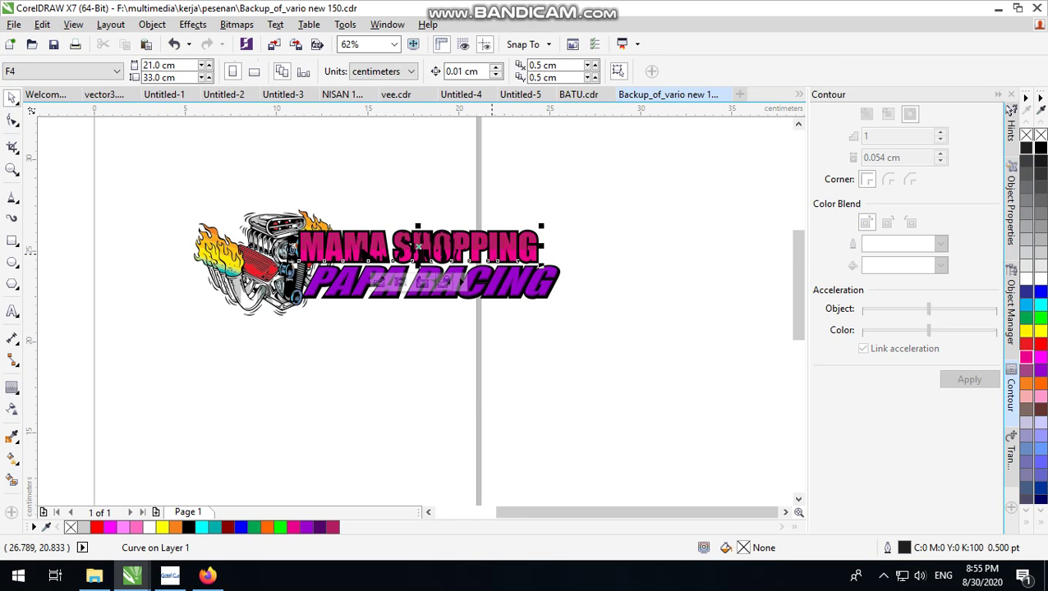
scroll(492, 253, up, 1)
click(329, 284)
key(Escape)
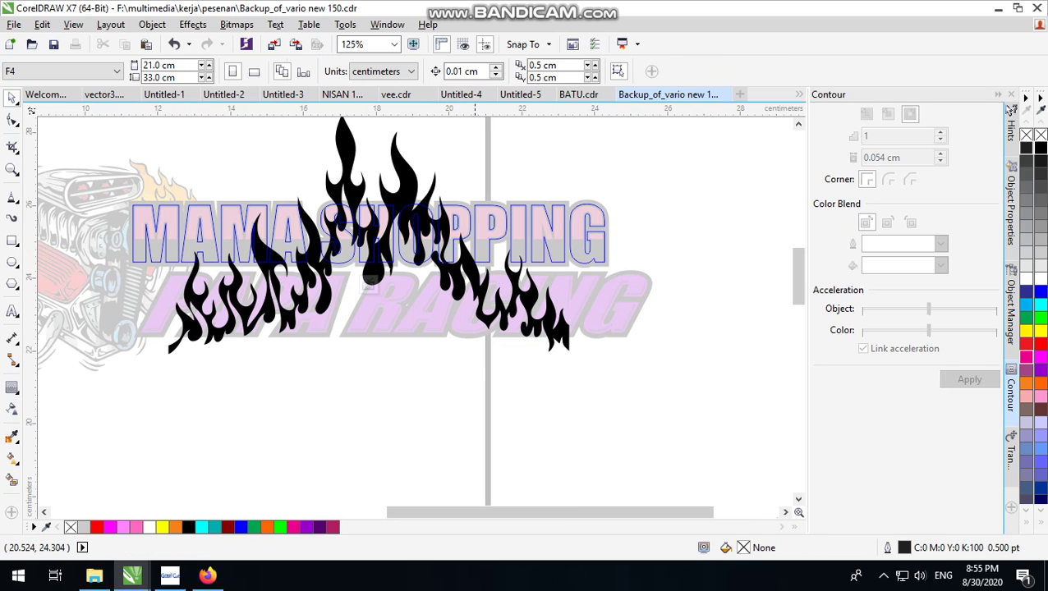
Move the clipped flames below the lettering and squash them to about 1 cm high.
drag(409, 173, 411, 326)
scroll(412, 326, down, 1)
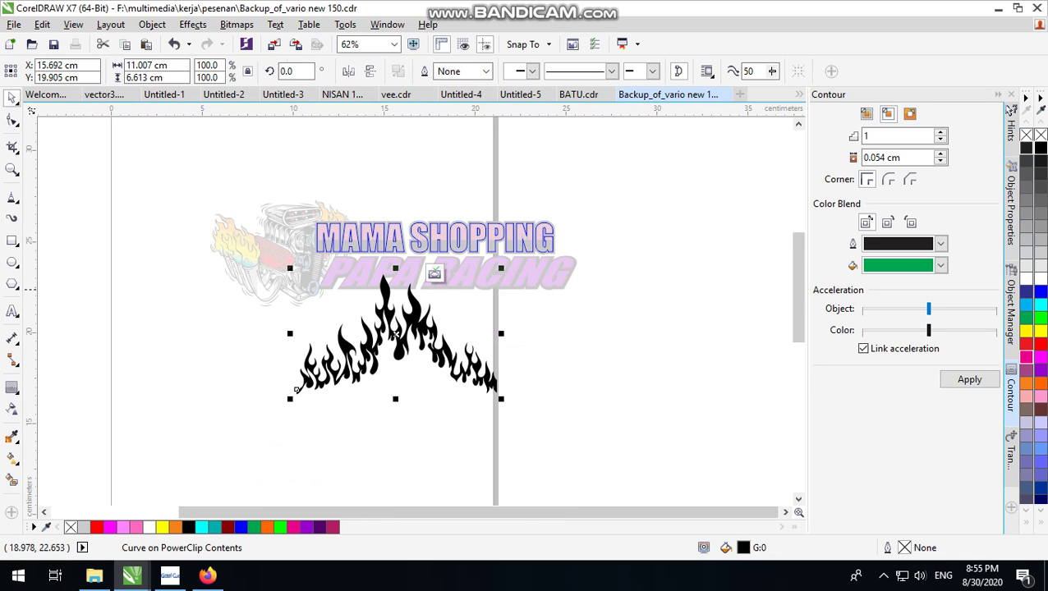
drag(395, 268, 396, 371)
scroll(396, 384, up, 1)
scroll(396, 382, down, 1)
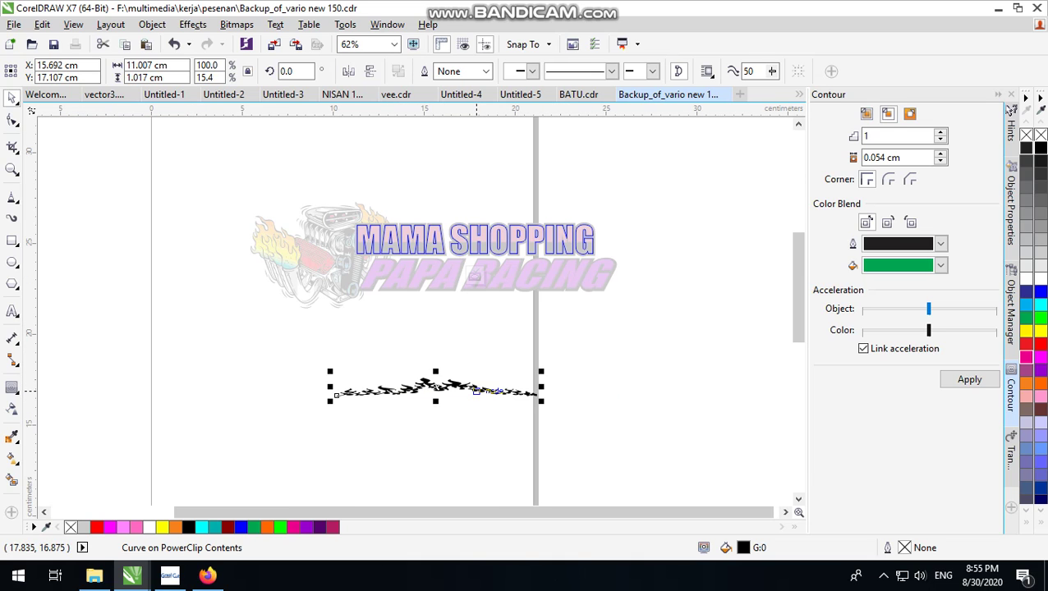
Widen the flame strip to about 15.9 cm and place it across the lower edge of MAMA SHOPPING.
click(475, 390)
click(520, 390)
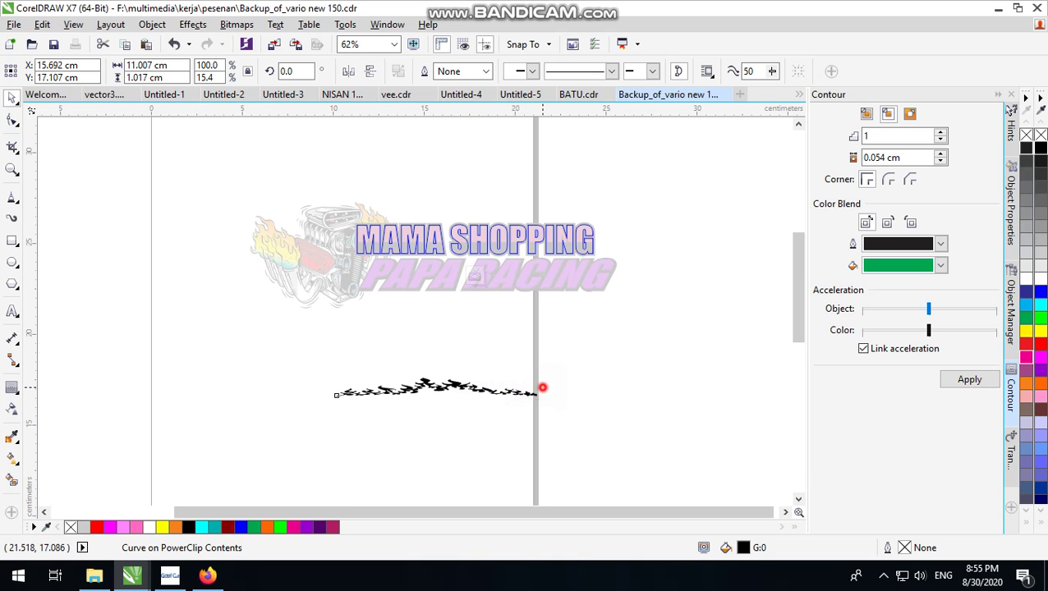
drag(542, 388, 627, 387)
drag(503, 386, 492, 257)
scroll(496, 255, up, 4)
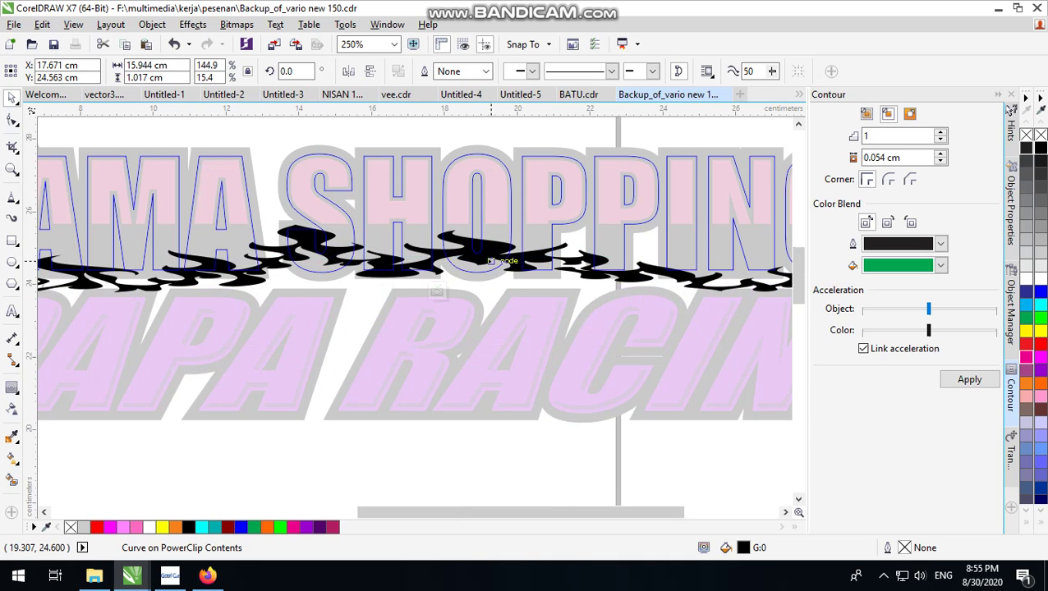
Rotate the flame strip about 2 degrees clockwise and narrow it to about 10.7 cm from its left end.
scroll(493, 265, down, 2)
click(720, 276)
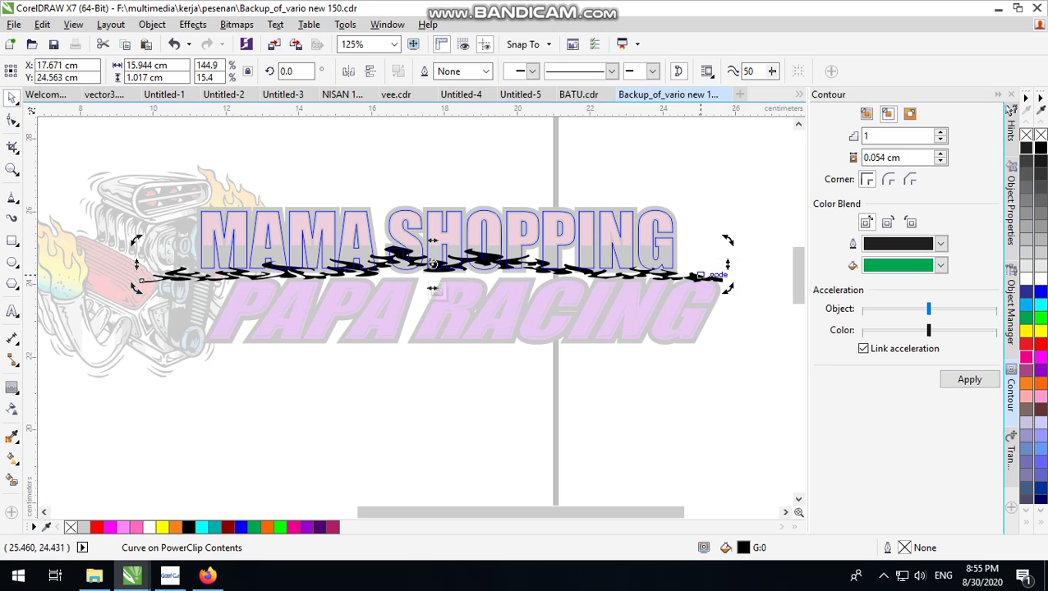
scroll(510, 264, up, 1)
scroll(482, 275, down, 1)
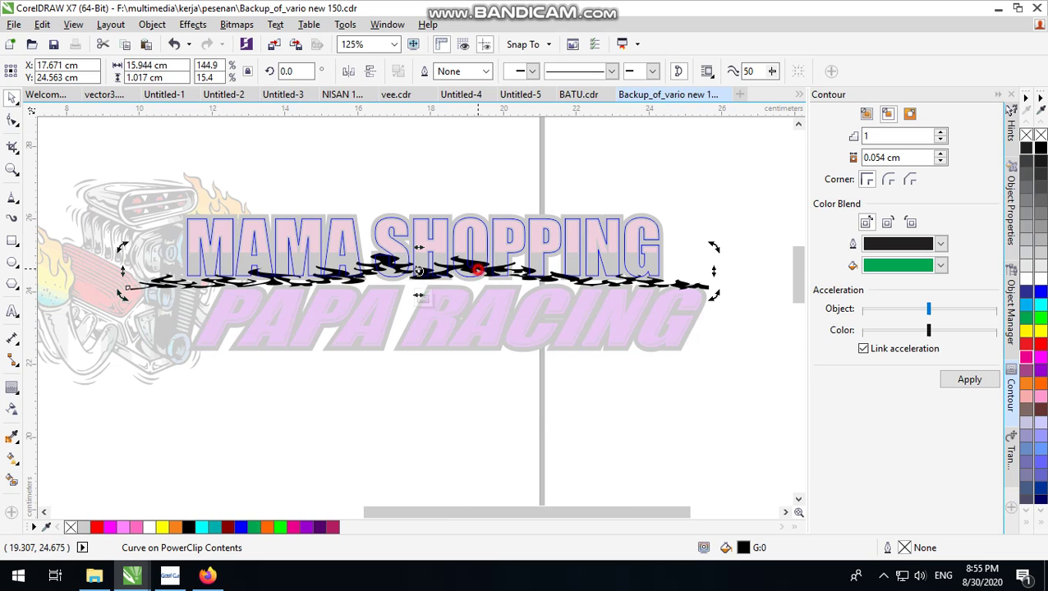
drag(478, 268, 478, 271)
click(526, 278)
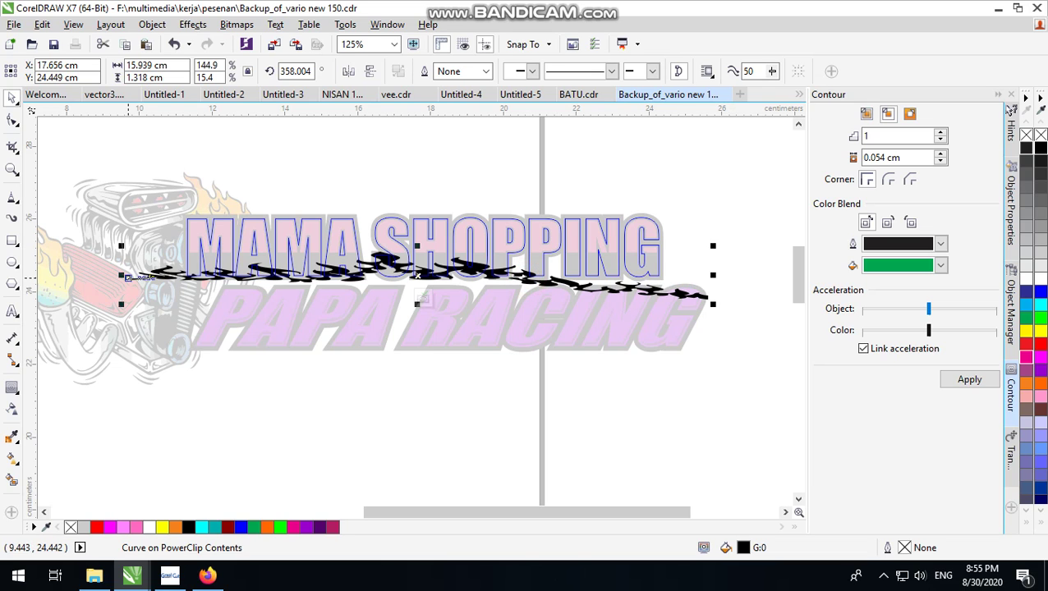
drag(121, 276, 318, 277)
scroll(502, 279, up, 2)
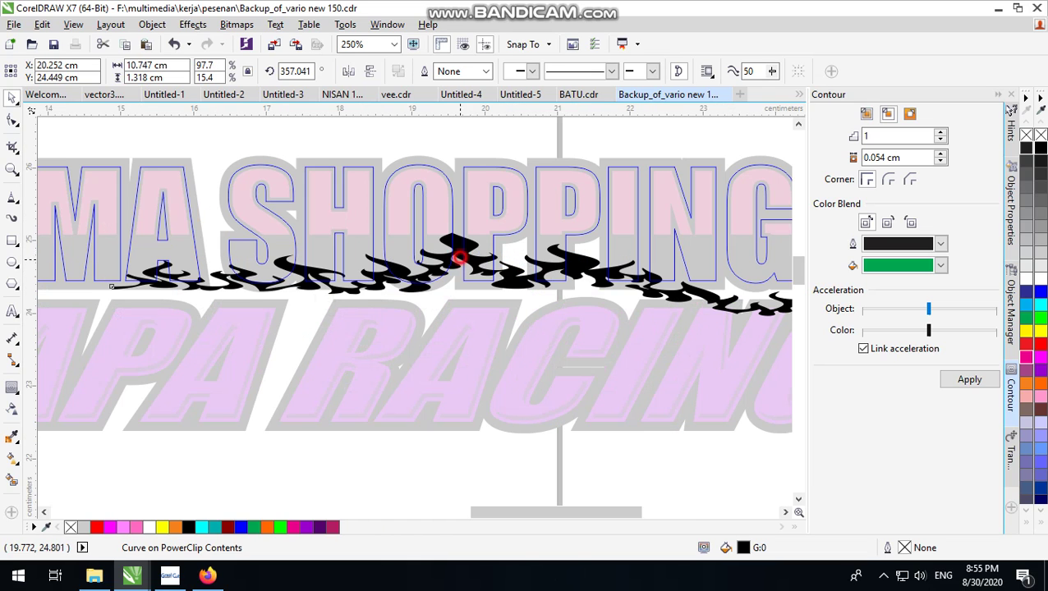
Duplicate the flame strip along the lettering's lower edge, with a horizontally mirrored copy across the MAMA letters.
drag(459, 258, 160, 287)
scroll(419, 265, down, 2)
scroll(226, 292, up, 2)
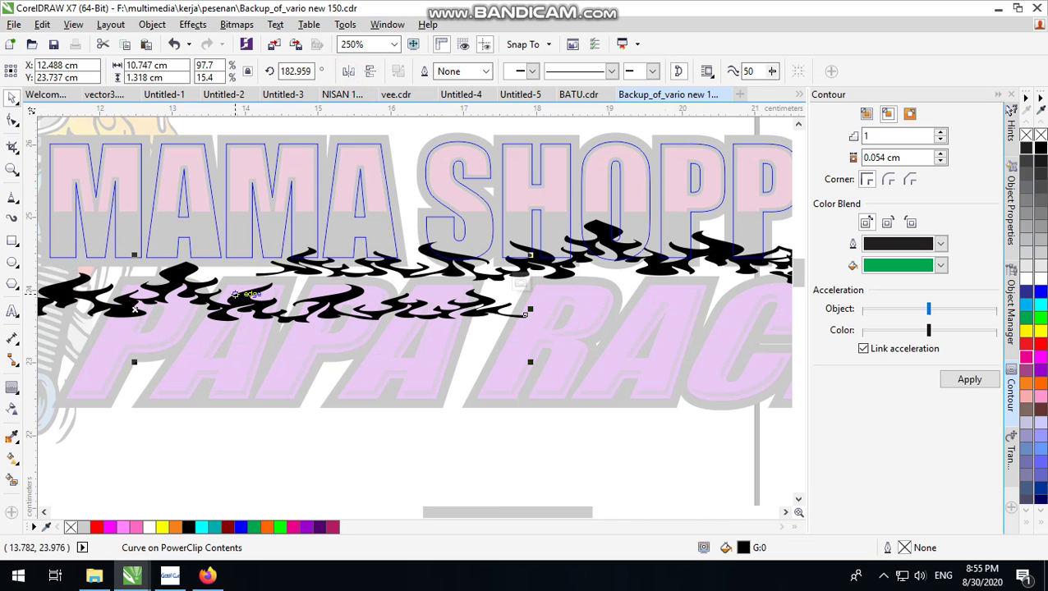
drag(247, 300, 117, 239)
drag(388, 251, 385, 252)
scroll(363, 253, up, 2)
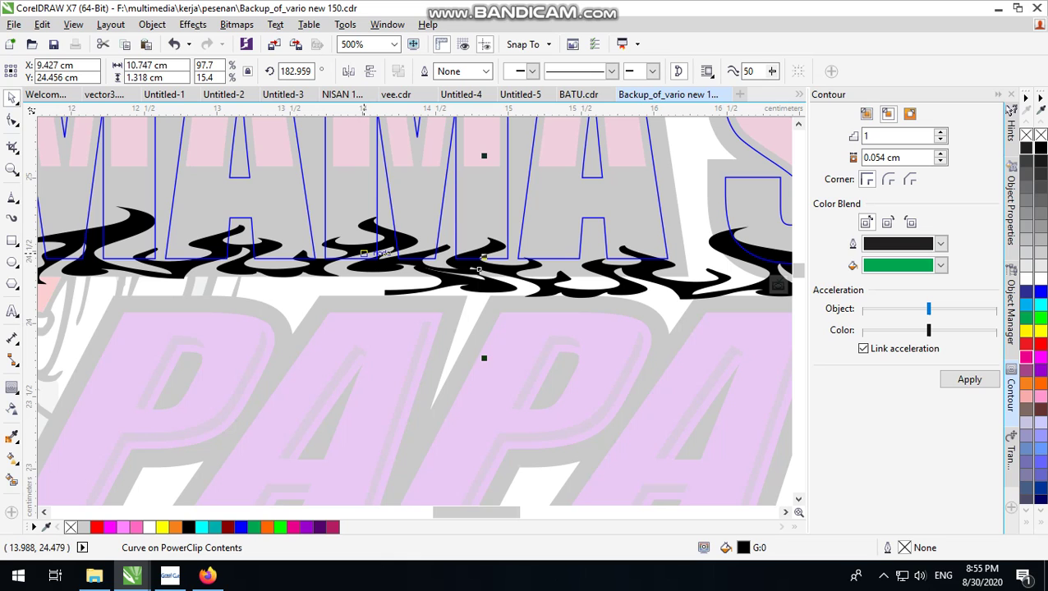
scroll(364, 250, down, 6)
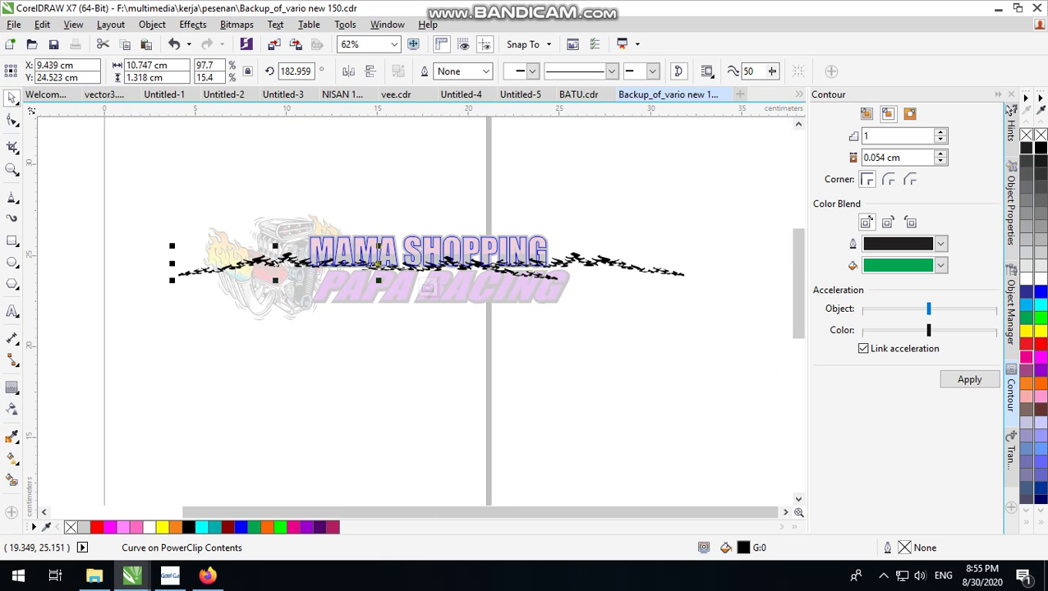
Select the three flame strips to check their extent and finish editing the PowerClip contents.
click(592, 215)
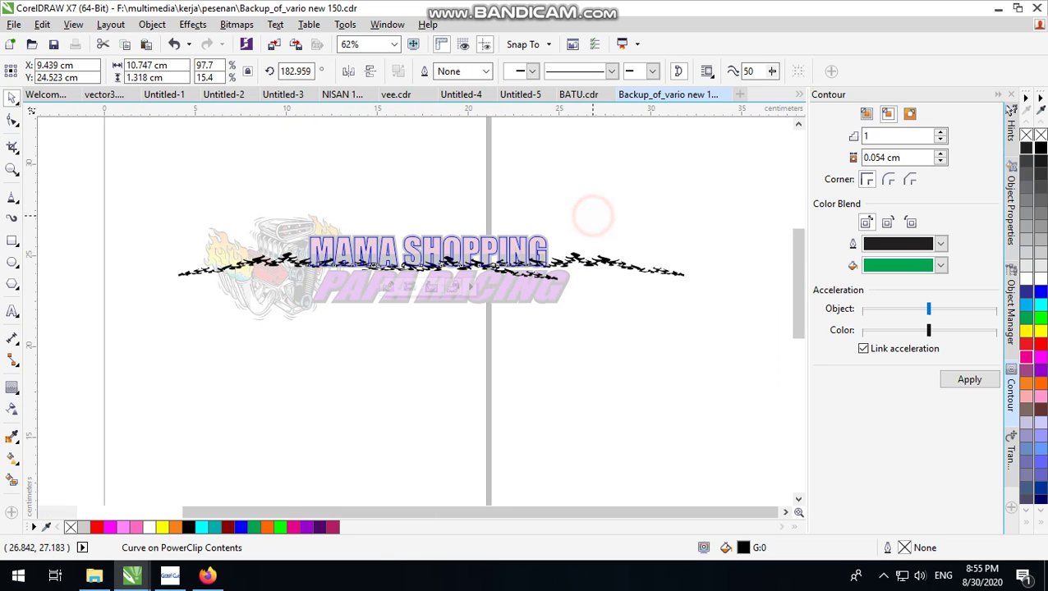
scroll(525, 259, up, 2)
ctrl+click(523, 259)
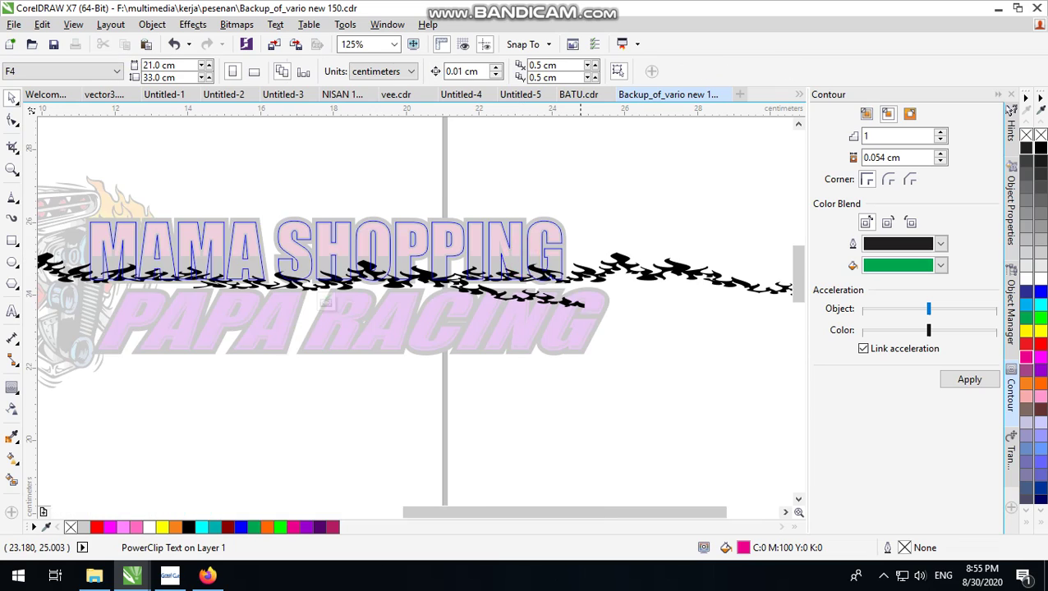
scroll(522, 260, down, 2)
drag(705, 234, 48, 389)
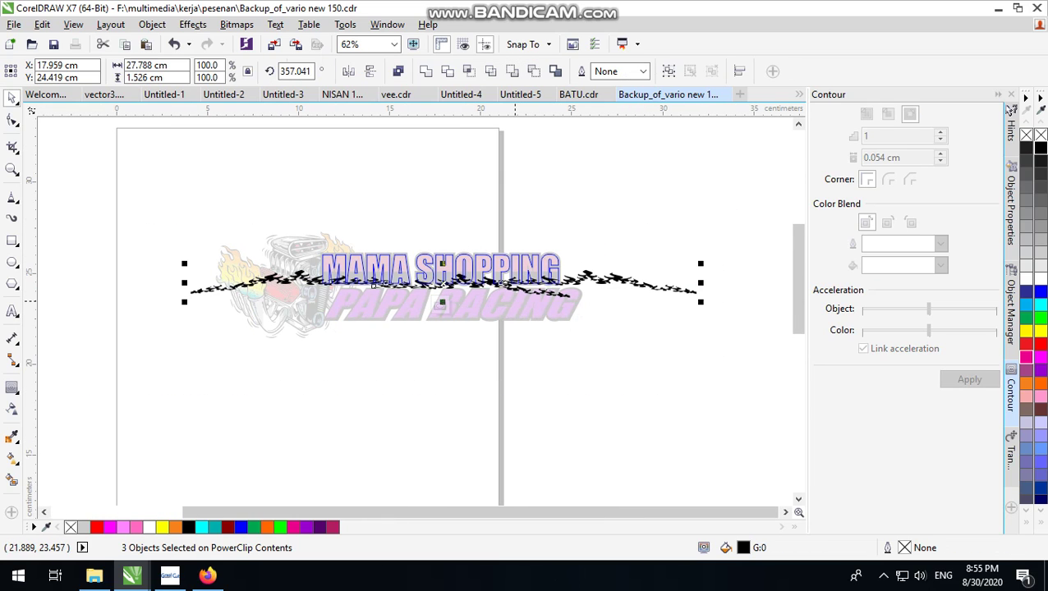
click(594, 204)
ctrl+click(612, 210)
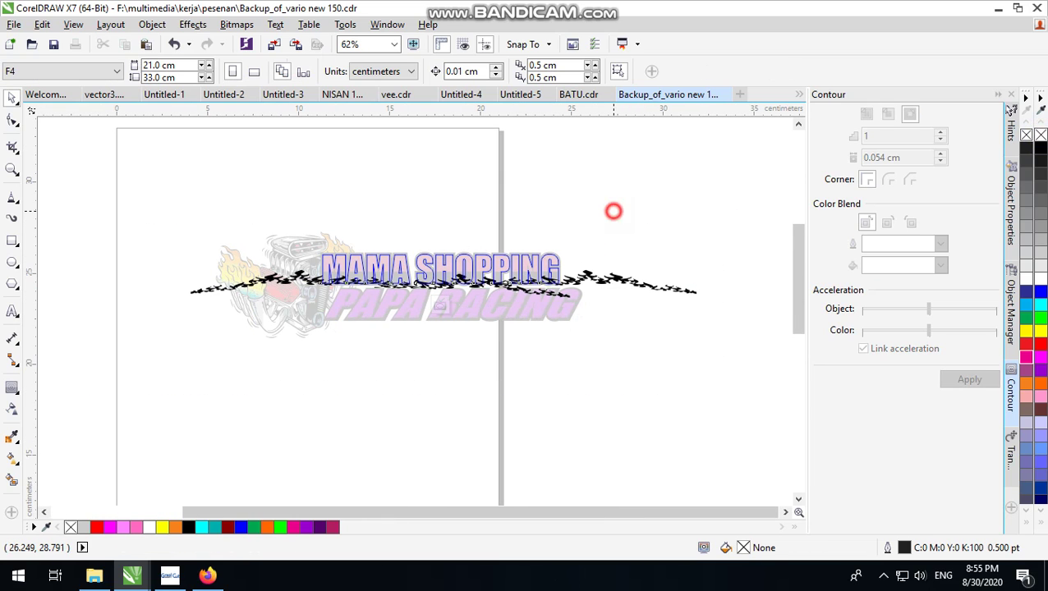
scroll(534, 259, up, 2)
click(699, 206)
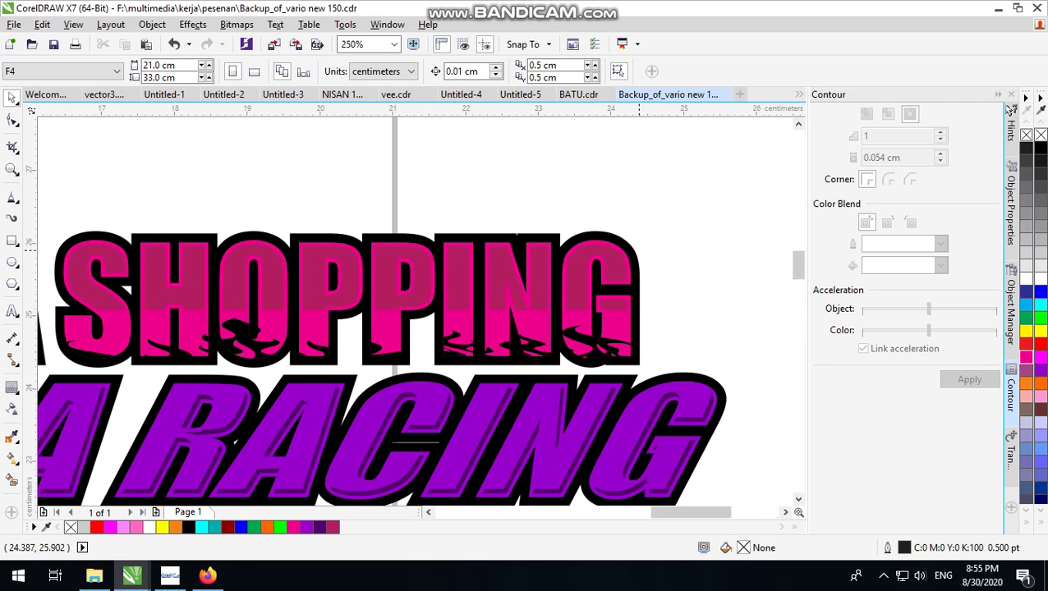
Duplicate the black outlines of both text lines, offset about 0.27 cm right and 0.22 cm up.
click(630, 244)
shift+click(705, 376)
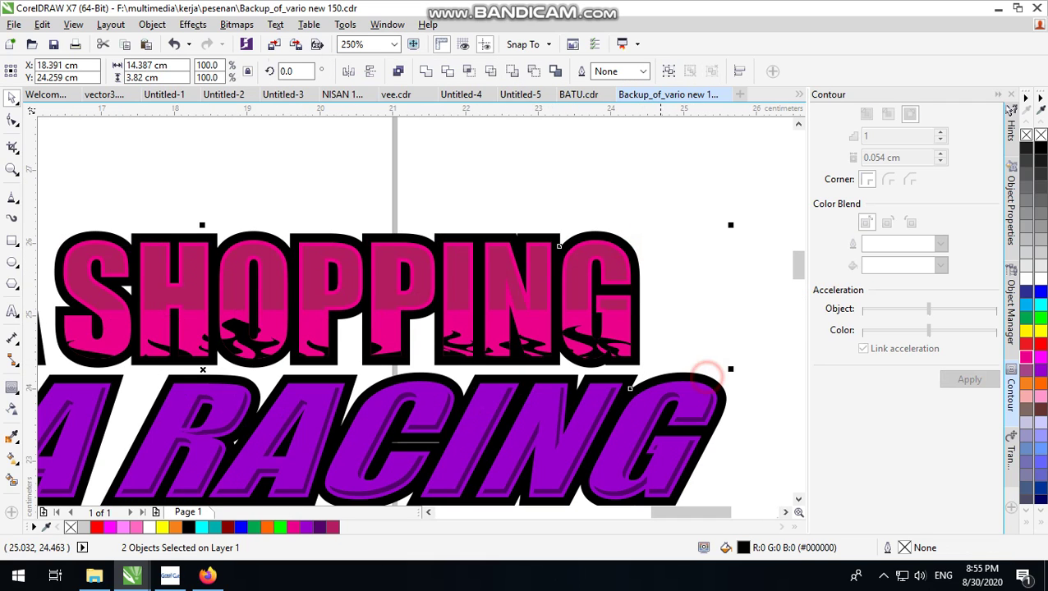
drag(631, 244, 651, 233)
scroll(656, 243, down, 2)
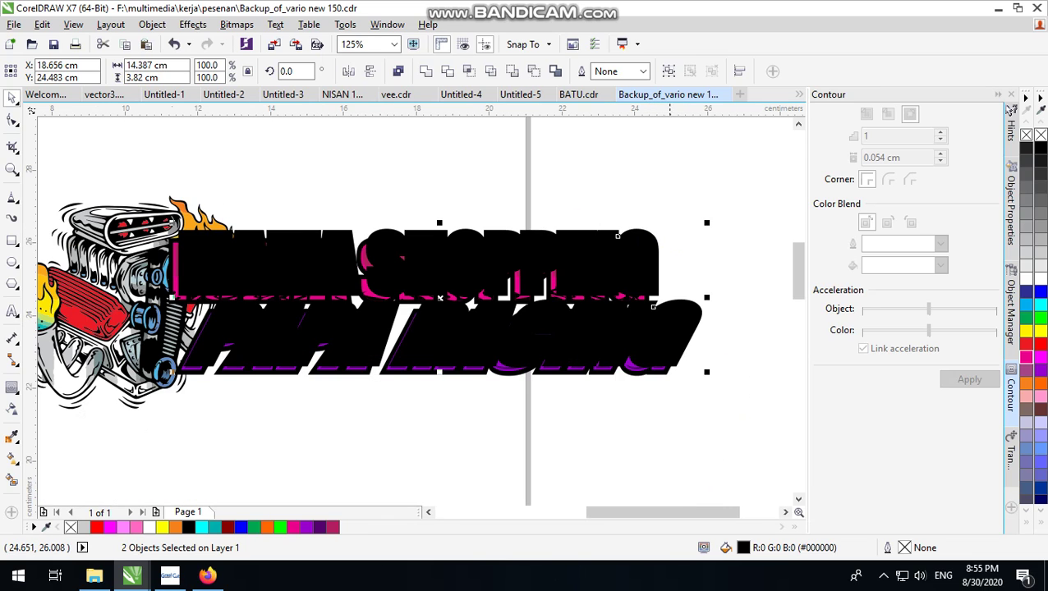
Weld the offset black copies to the original PAPA RACING outline.
scroll(657, 242, up, 4)
shift+click(642, 396)
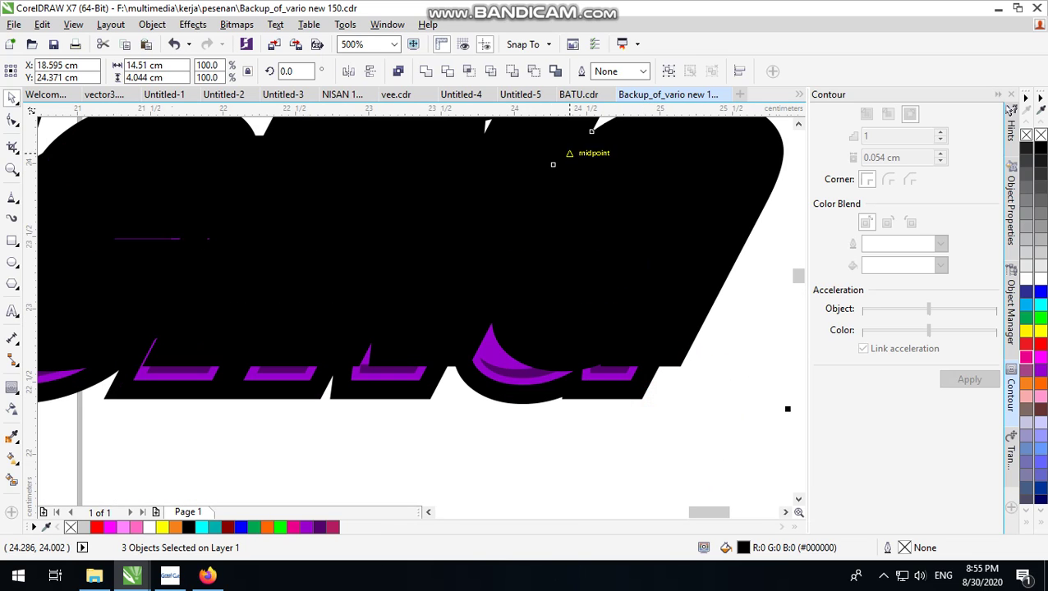
click(426, 71)
scroll(173, 278, down, 2)
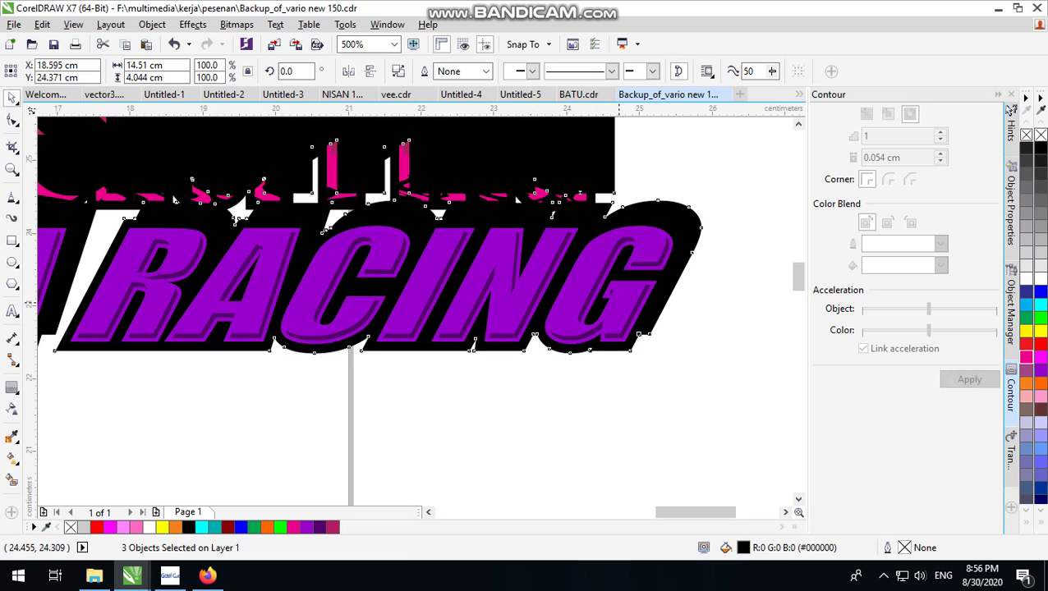
scroll(173, 277, down, 2)
scroll(172, 277, up, 2)
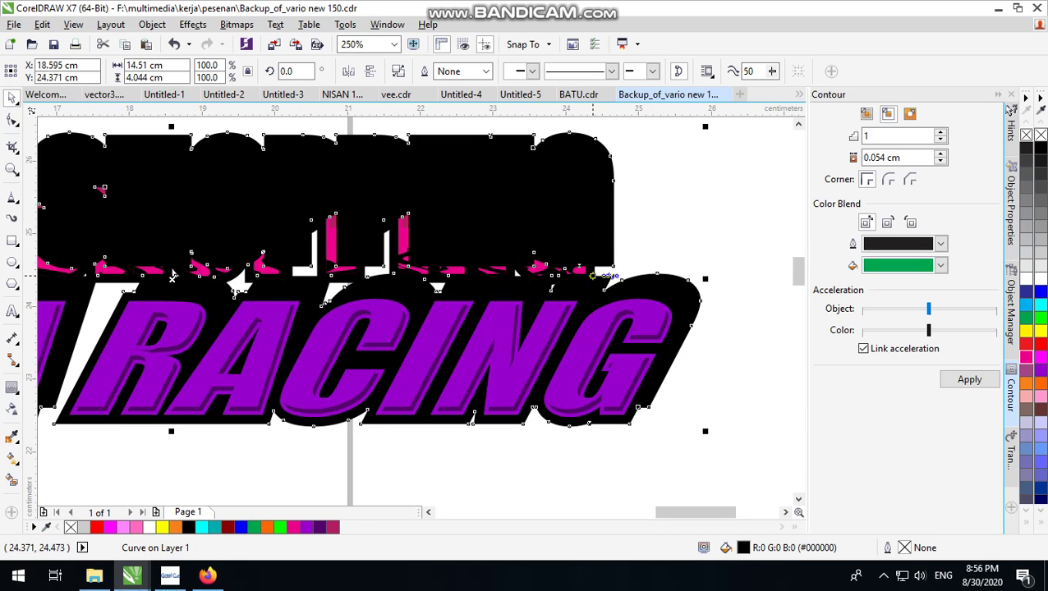
Weld the original MAMA SHOPPING outline into the combined black shape and deselect it.
scroll(593, 276, up, 2)
shift+click(570, 273)
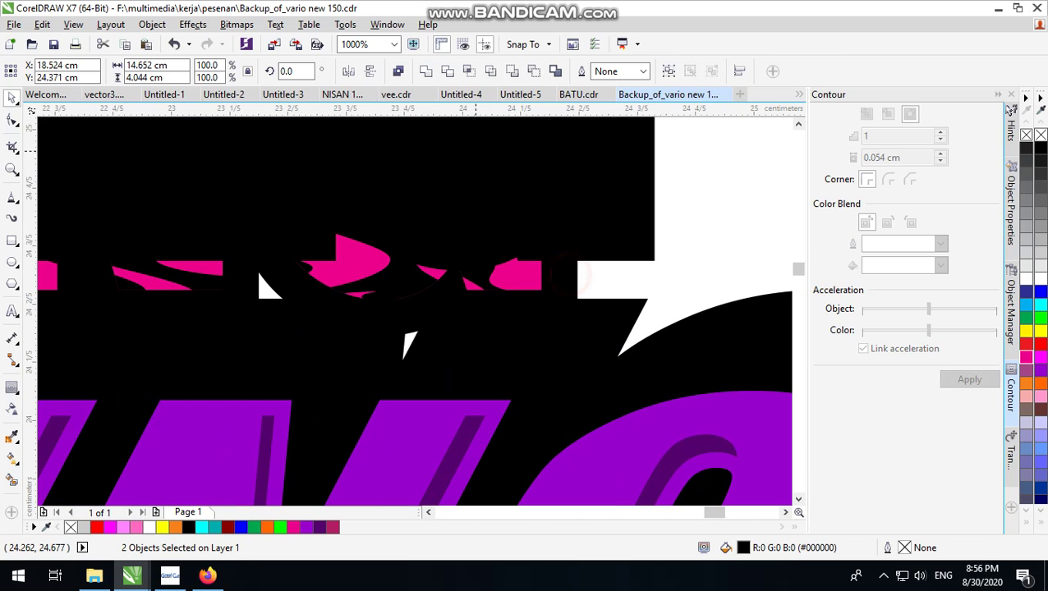
click(425, 72)
scroll(702, 238, down, 4)
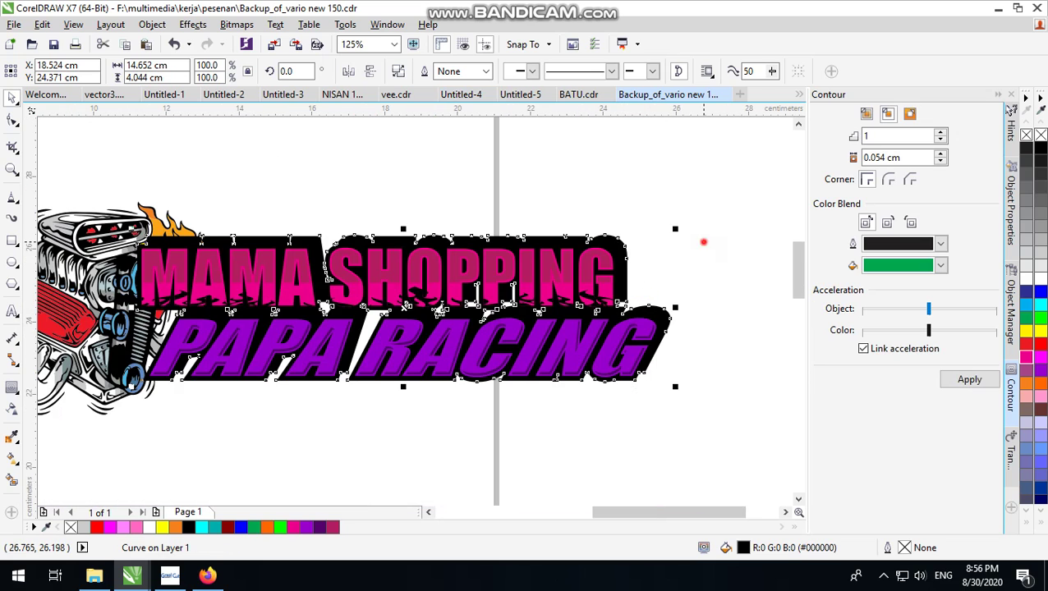
scroll(675, 262, down, 2)
key(Escape)
scroll(641, 274, up, 4)
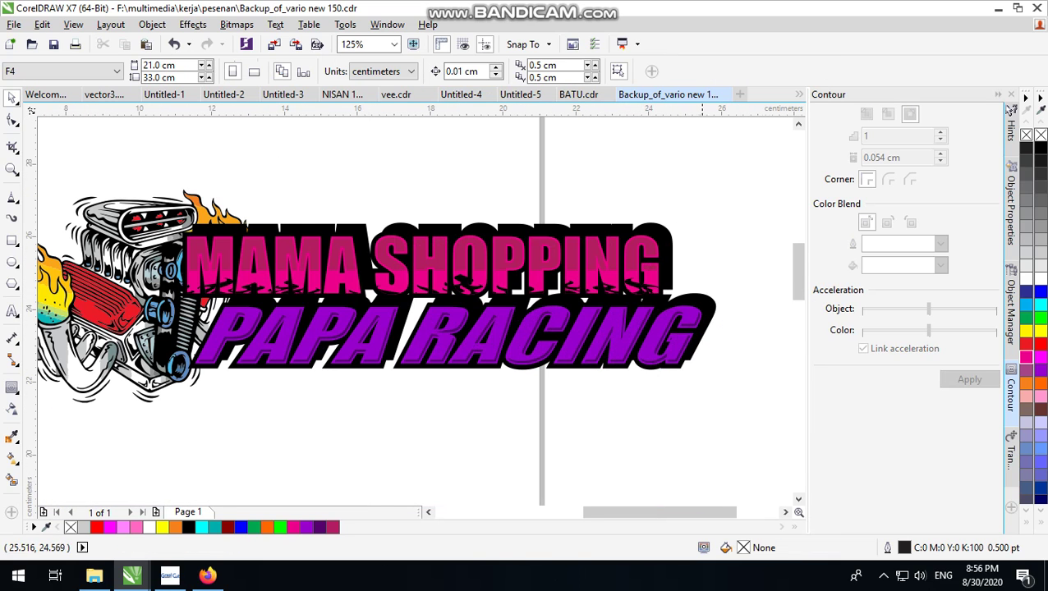
Apply a one-step green outside contour of 0.054 cm to the welded black outline.
scroll(708, 280, up, 2)
click(708, 303)
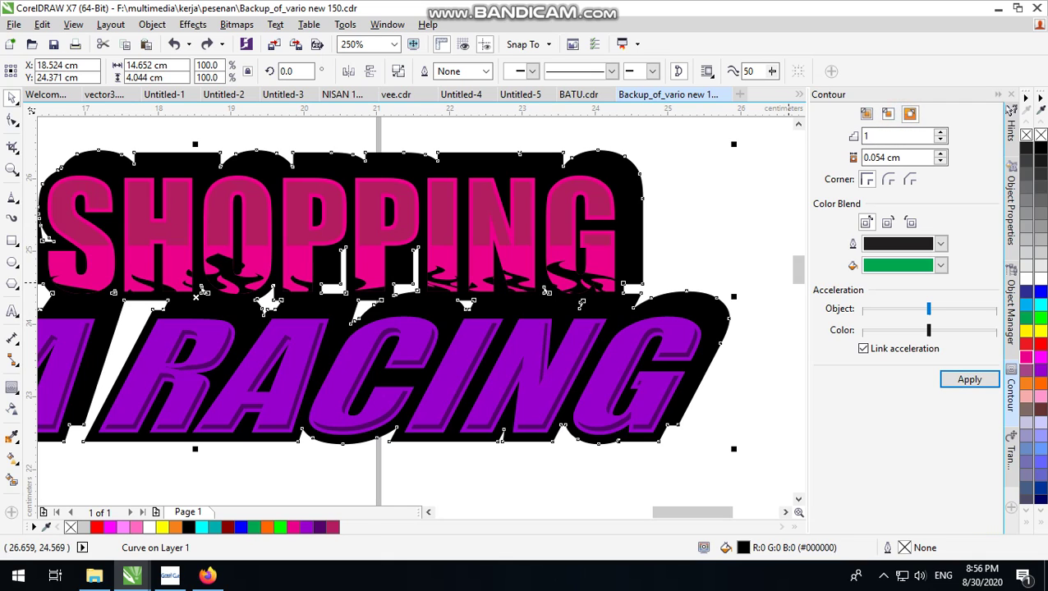
click(970, 379)
scroll(622, 284, down, 2)
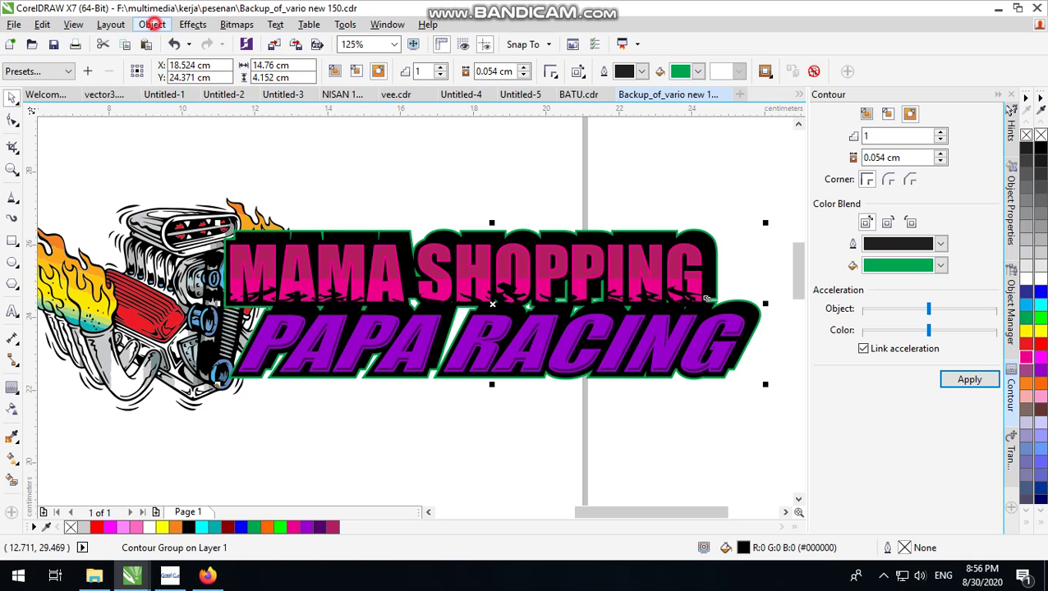
Break the contour group apart and select the separate green contour shape.
click(152, 23)
click(694, 129)
click(695, 129)
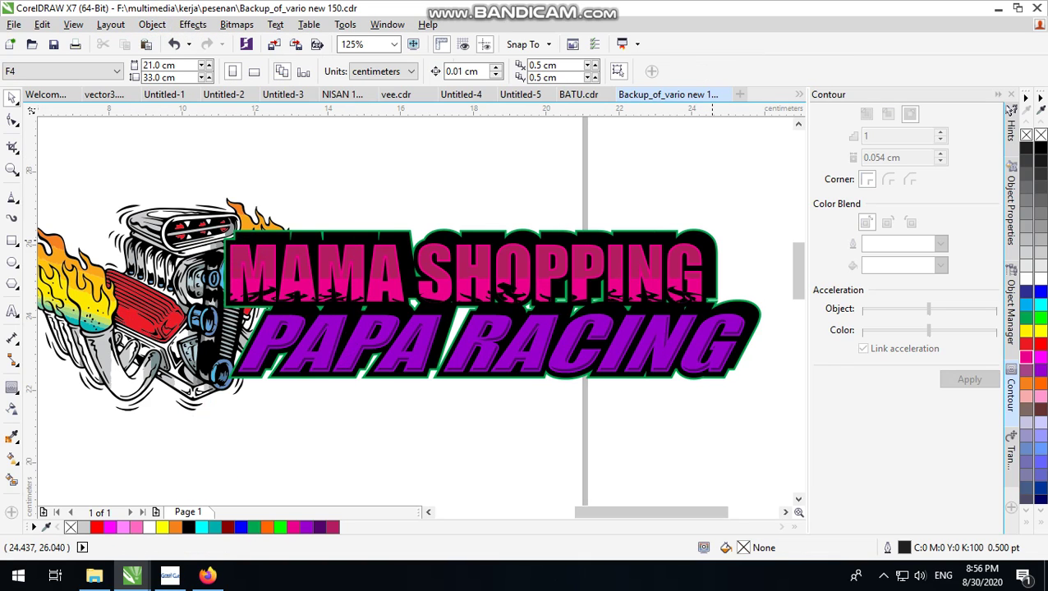
click(713, 238)
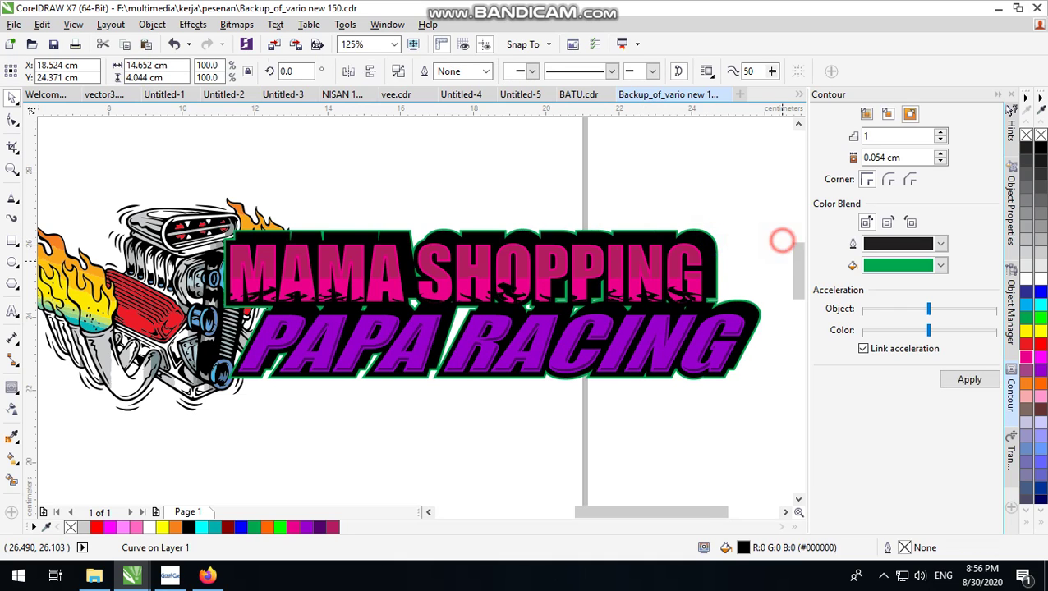
click(780, 240)
scroll(782, 240, up, 2)
click(737, 293)
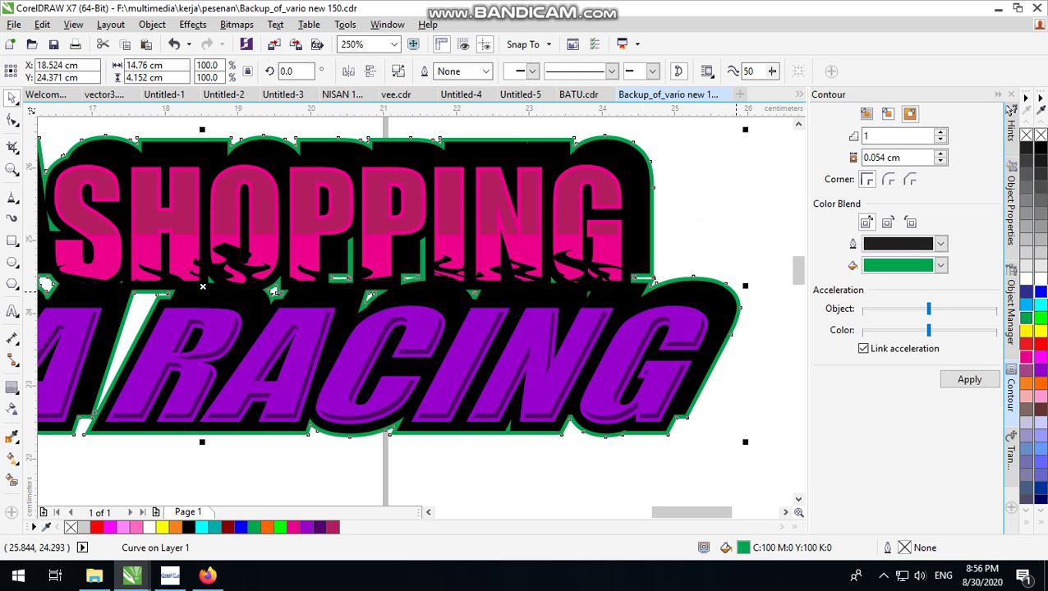
Change the separated green contour to white, select the contour together with all the lettering objects, and clear the selection.
scroll(626, 260, down, 4)
drag(716, 166, 346, 361)
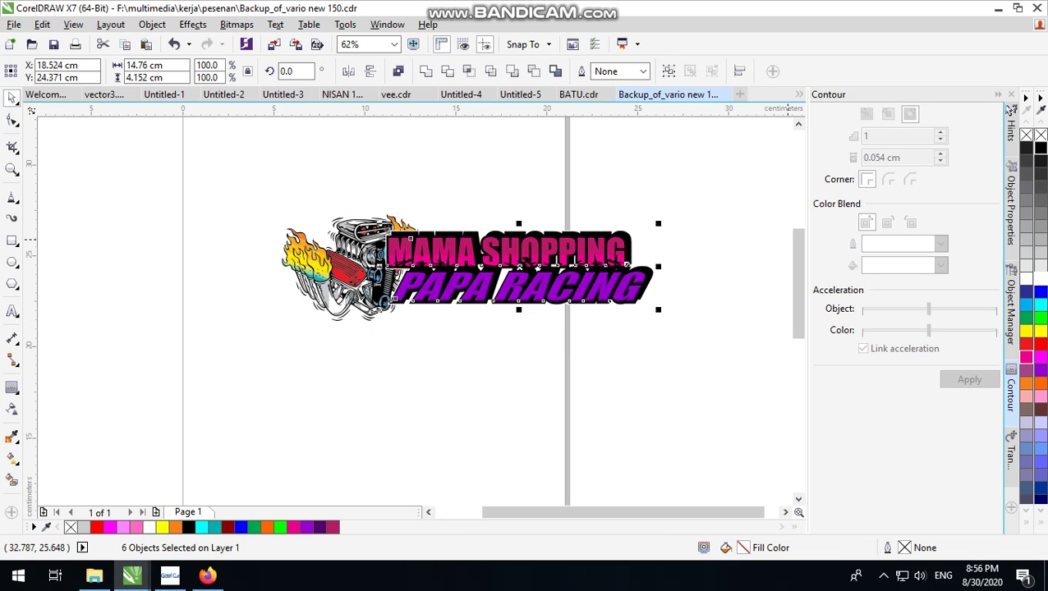
scroll(545, 223, up, 2)
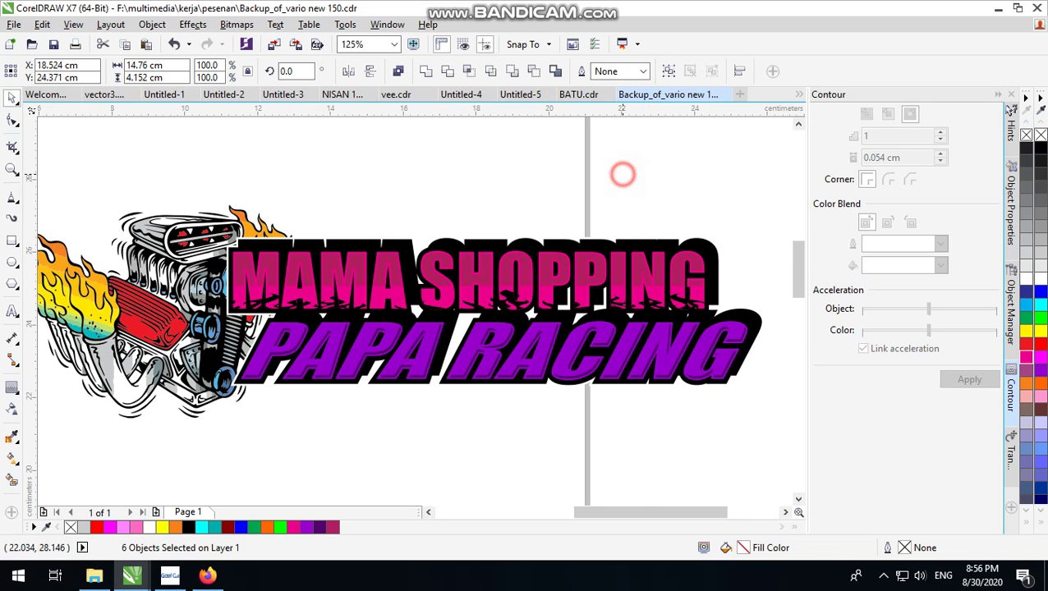
click(622, 175)
Collapse the Contour docker to give the drawing area more room.
scroll(623, 174, down, 2)
scroll(541, 199, up, 2)
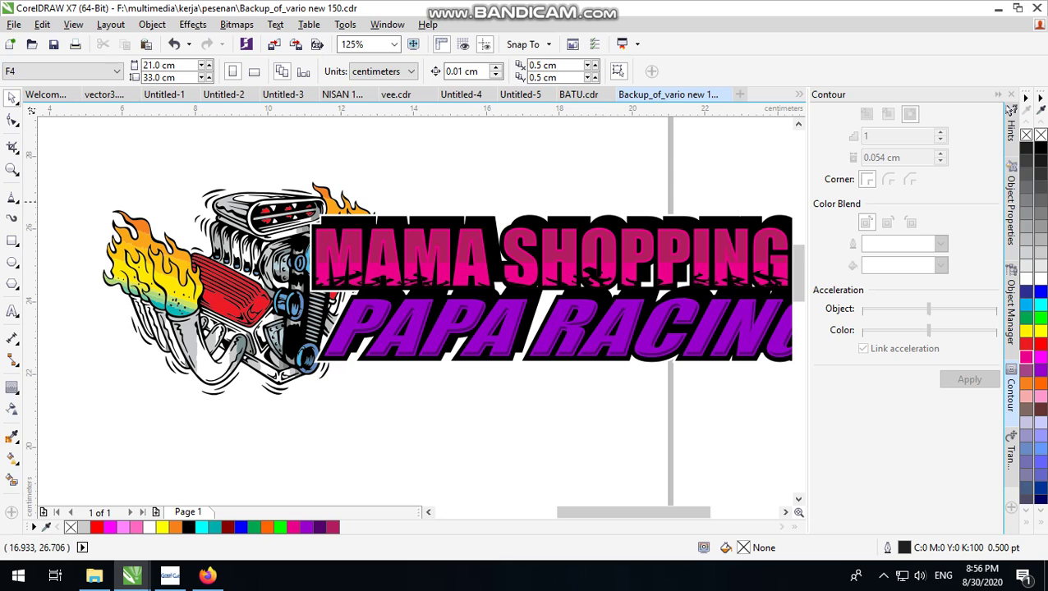
click(996, 95)
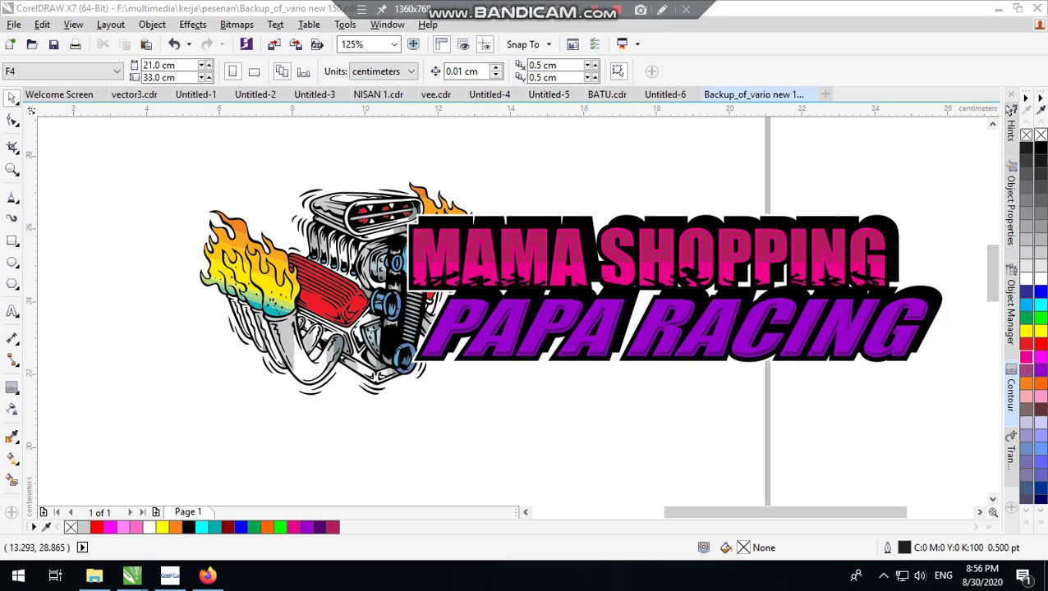
scroll(945, 277, up, 1)
scroll(636, 282, down, 1)
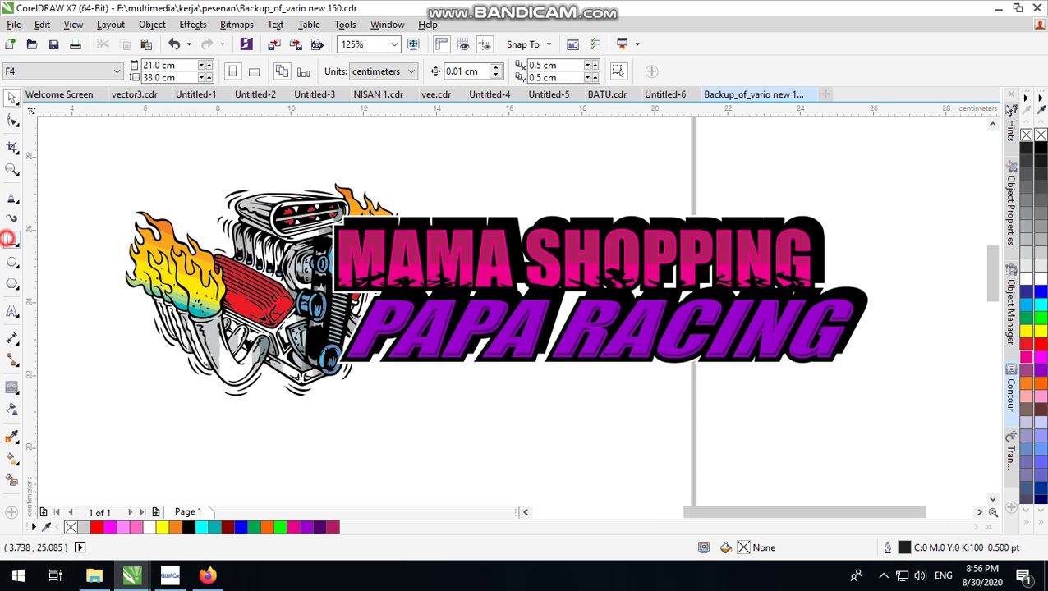
Draw a rectangle about 27.03 by 10.14 cm around the whole design, fill it black and send it to the back.
click(11, 239)
mouse_move(56, 124)
mouse_down()
mouse_move(146, 192)
mouse_move(822, 498)
mouse_move(928, 497)
mouse_up()
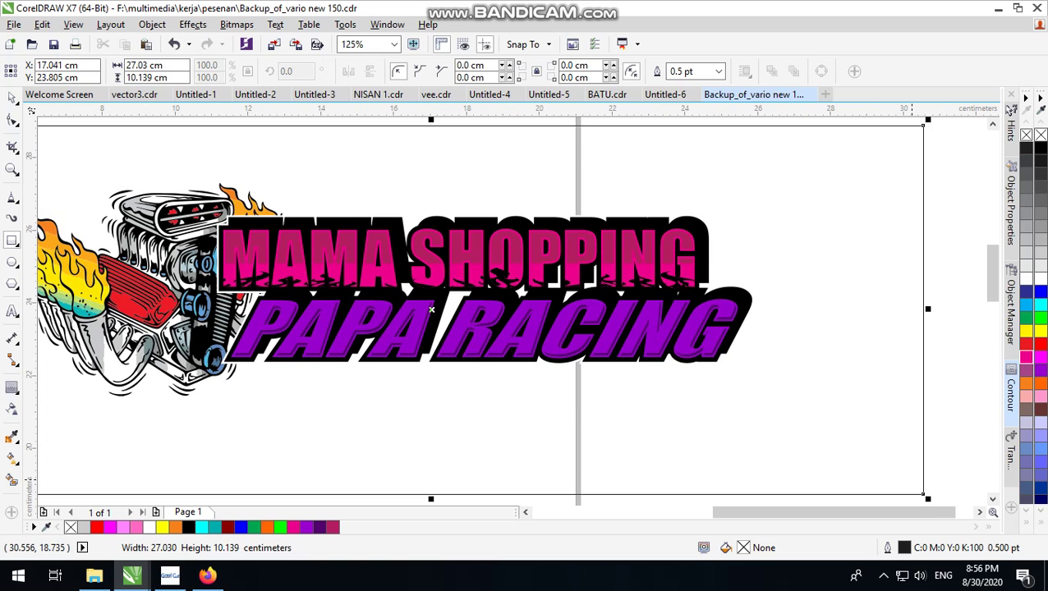
click(10, 97)
click(1040, 147)
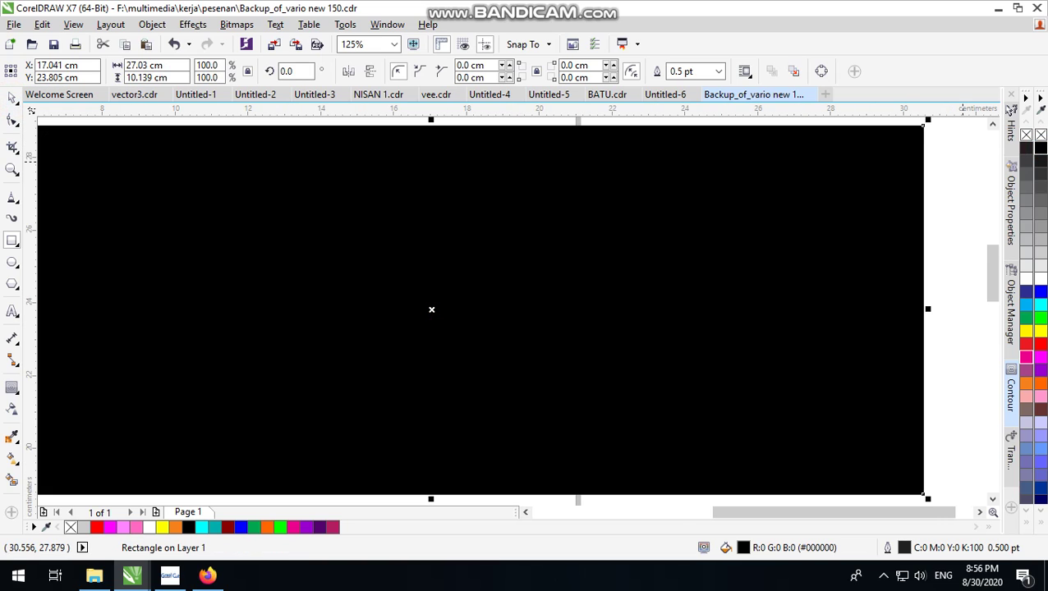
key(shift+Page_Down)
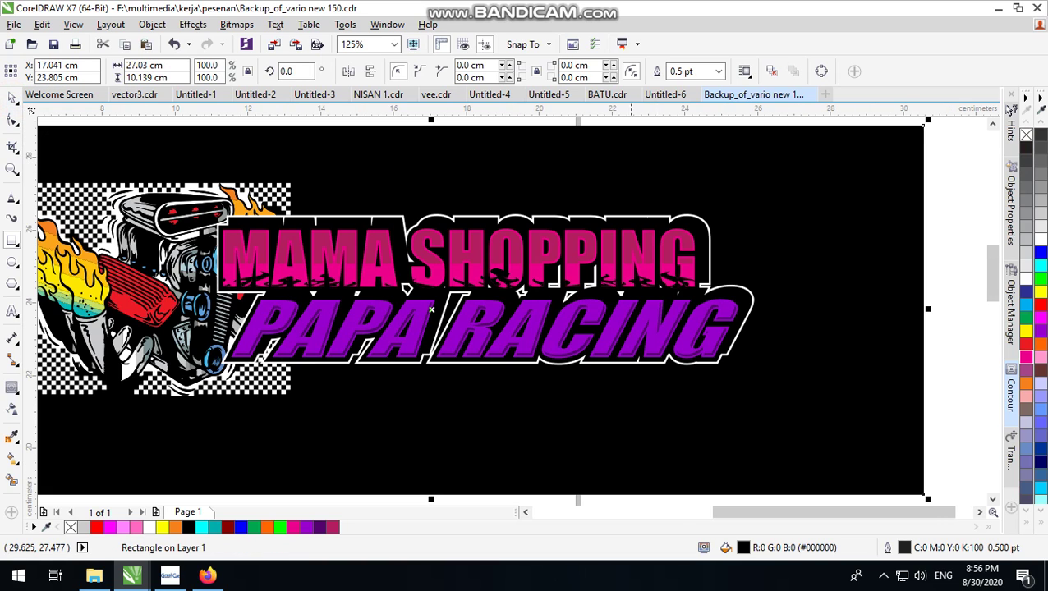
Select the white checkered child group inside the engine group and delete it.
scroll(605, 207, down, 2)
scroll(459, 210, up, 2)
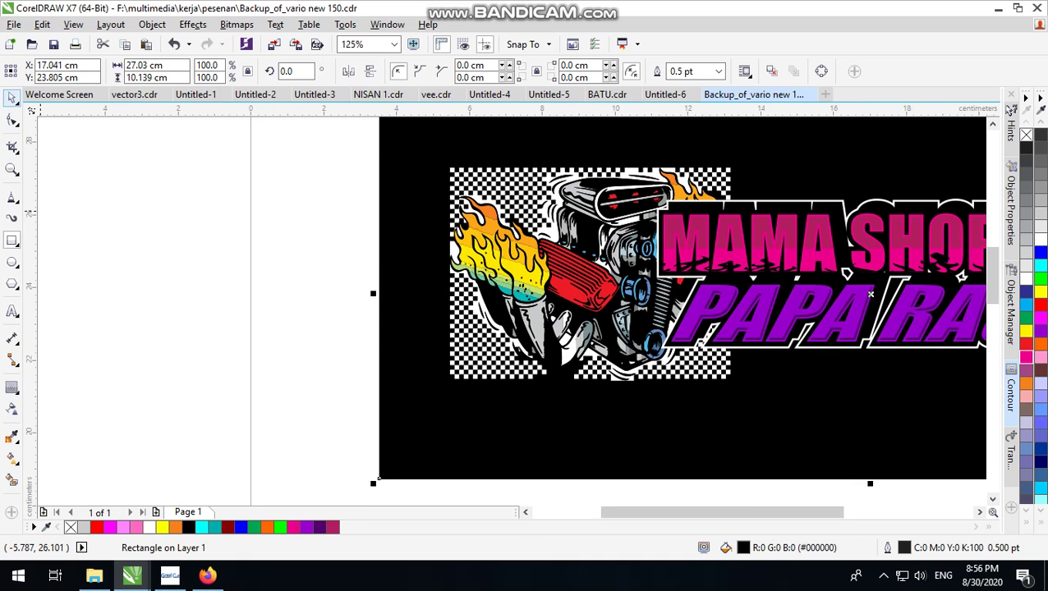
key(space)
click(497, 199)
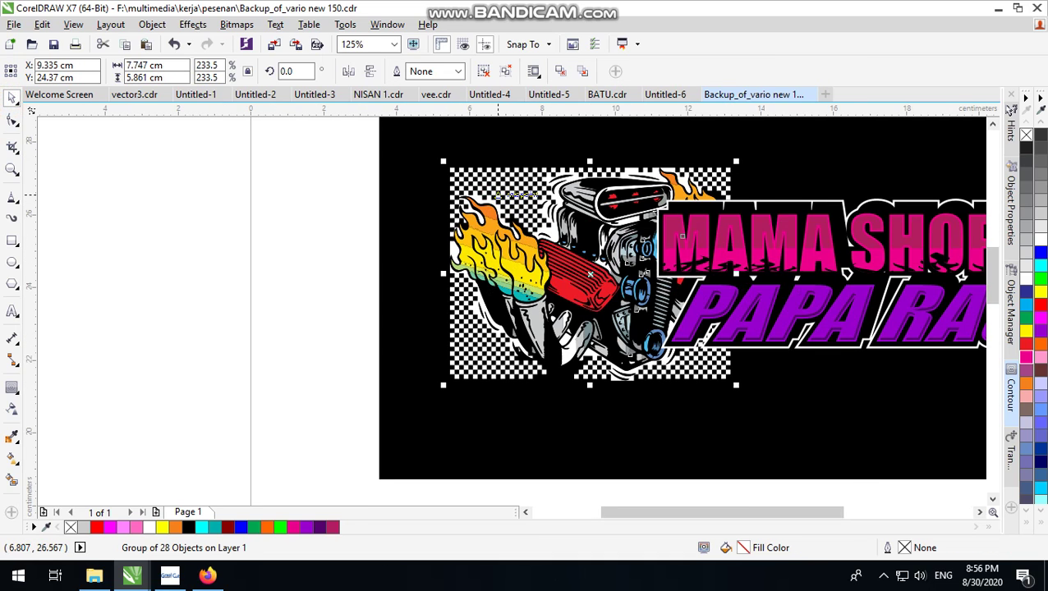
ctrl+click(498, 195)
key(Delete)
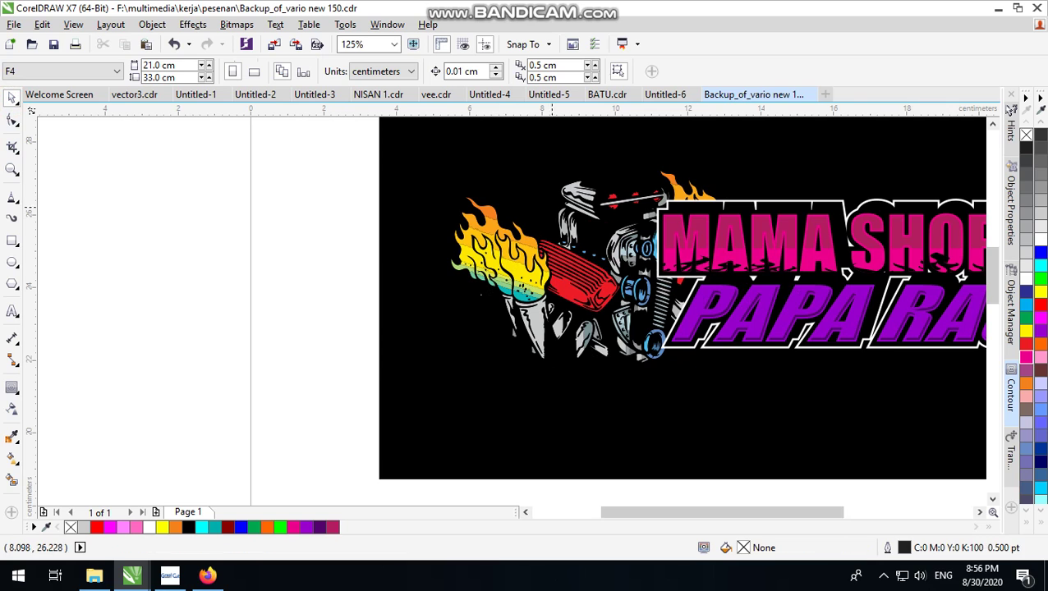
Undo the deletion of the checkered child group and inspect the engine against the black background.
key(ctrl+z)
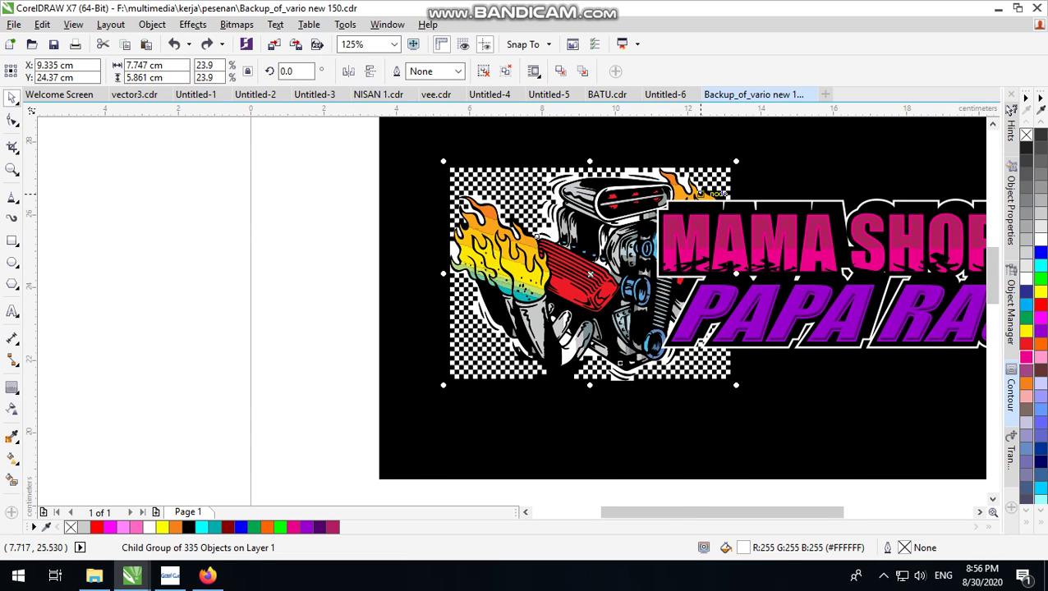
scroll(532, 232, up, 2)
scroll(717, 148, up, 1)
scroll(717, 148, down, 3)
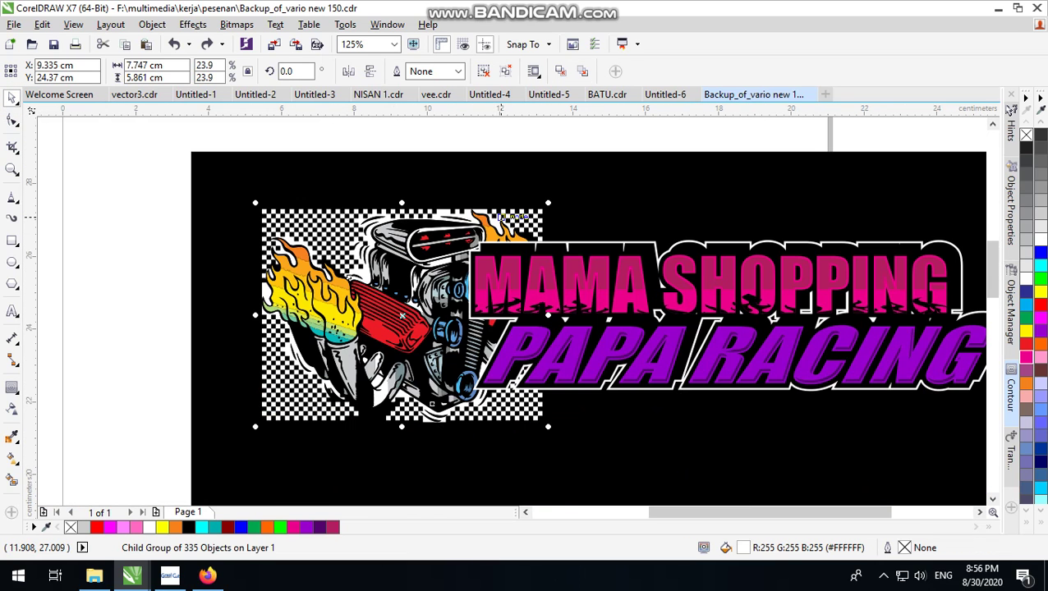
scroll(489, 218, up, 2)
scroll(460, 215, down, 2)
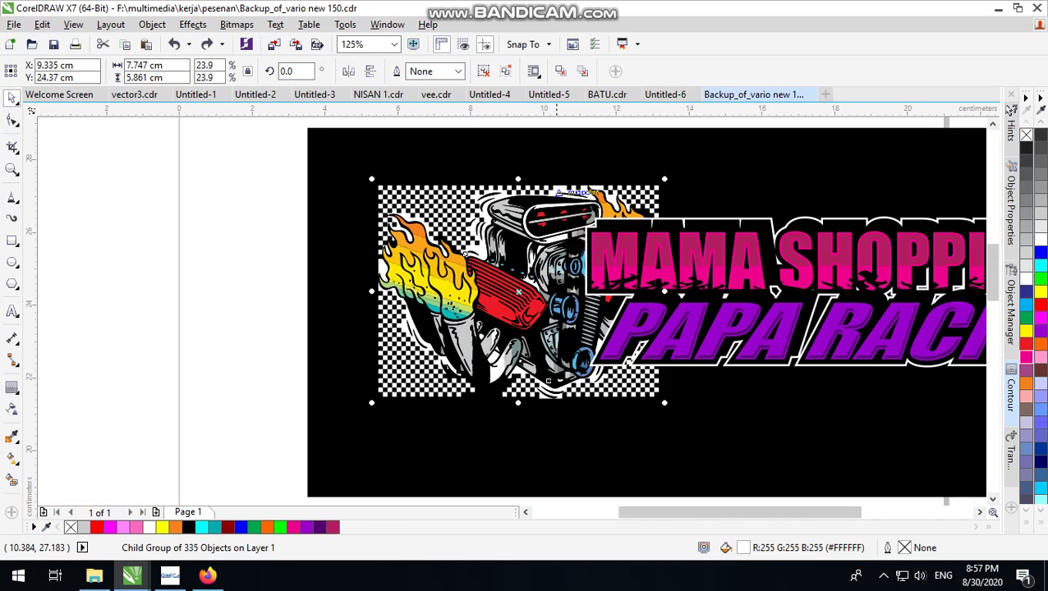
Delete the engine's checkered child group again and inspect the remaining engine parts up close.
key(Delete)
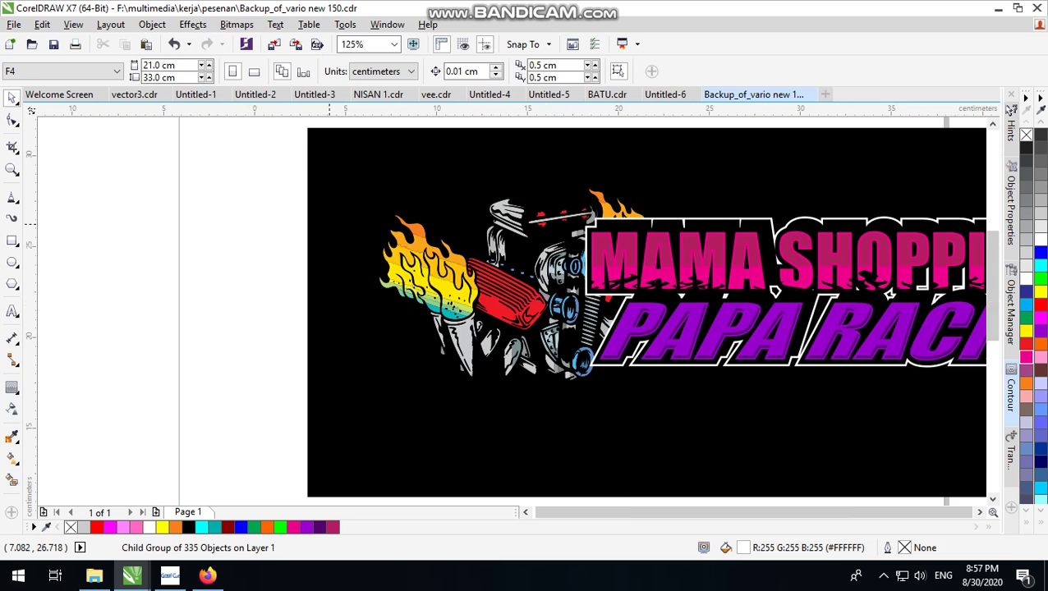
scroll(436, 204, down, 1)
scroll(448, 203, up, 2)
scroll(448, 203, up, 1)
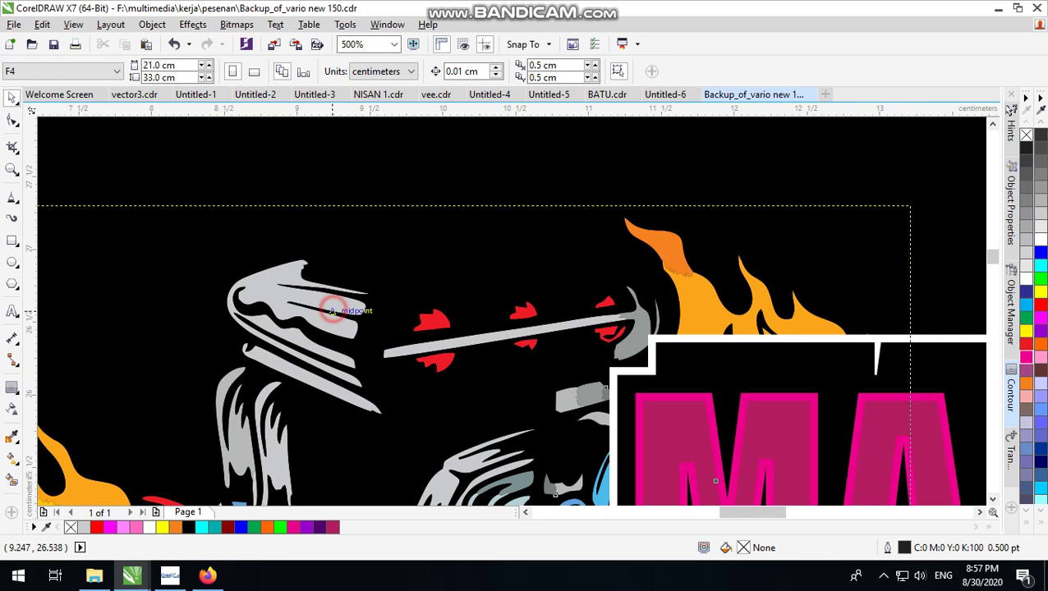
click(330, 306)
scroll(384, 246, down, 2)
Undo the checkered group's deletion, the rectangle's move to the back and its black fill.
key(ctrl+z)
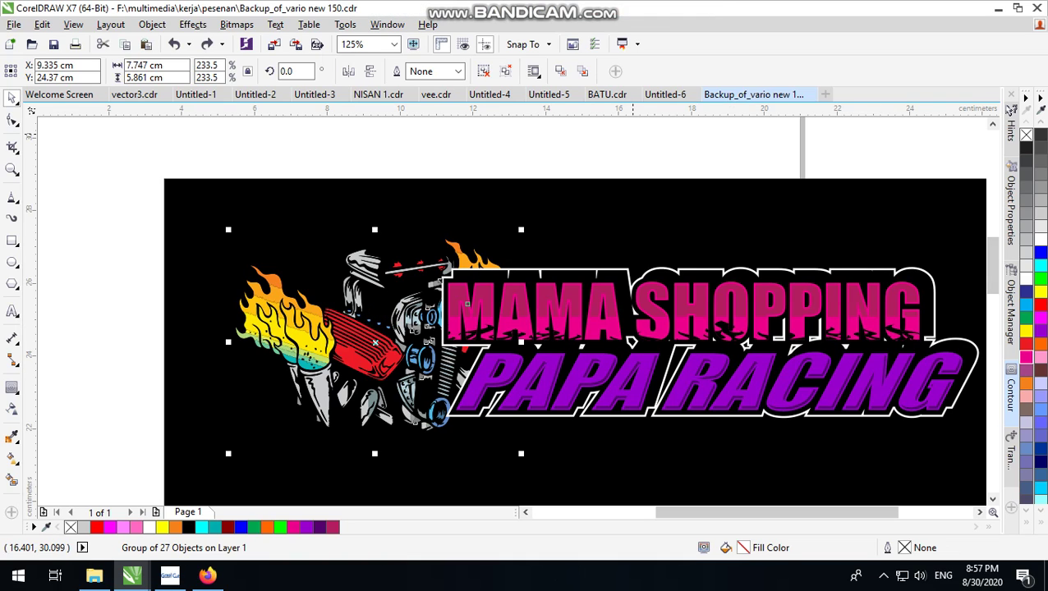
key(ctrl+z)
key(ctrl+z)
key(ctrl+z)
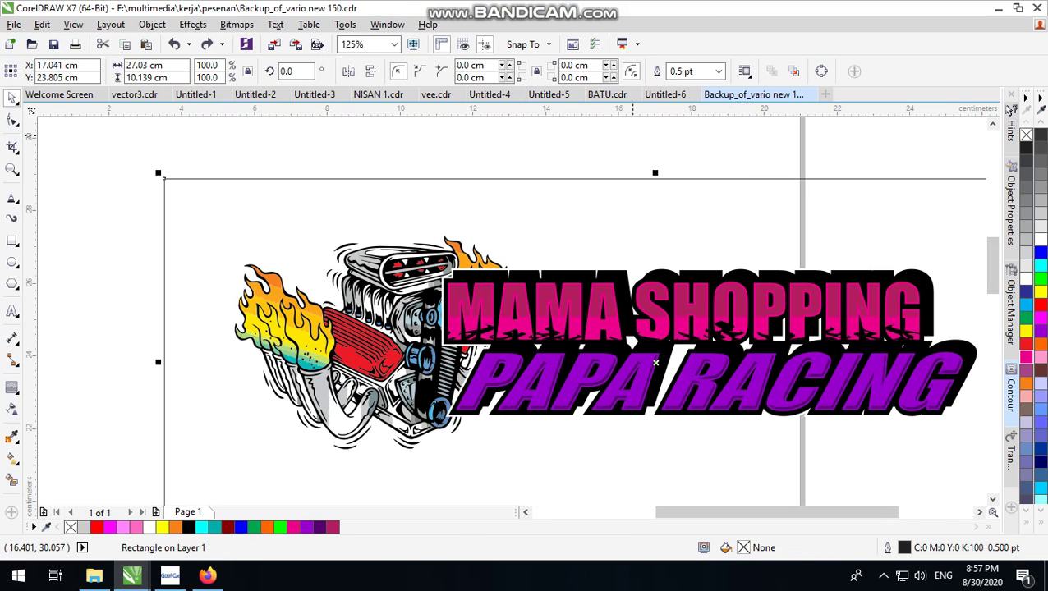
Delete the unfilled rectangle around the design and check the lettering and engine.
click(633, 138)
click(624, 191)
key(Delete)
scroll(401, 255, down, 2)
scroll(438, 270, up, 3)
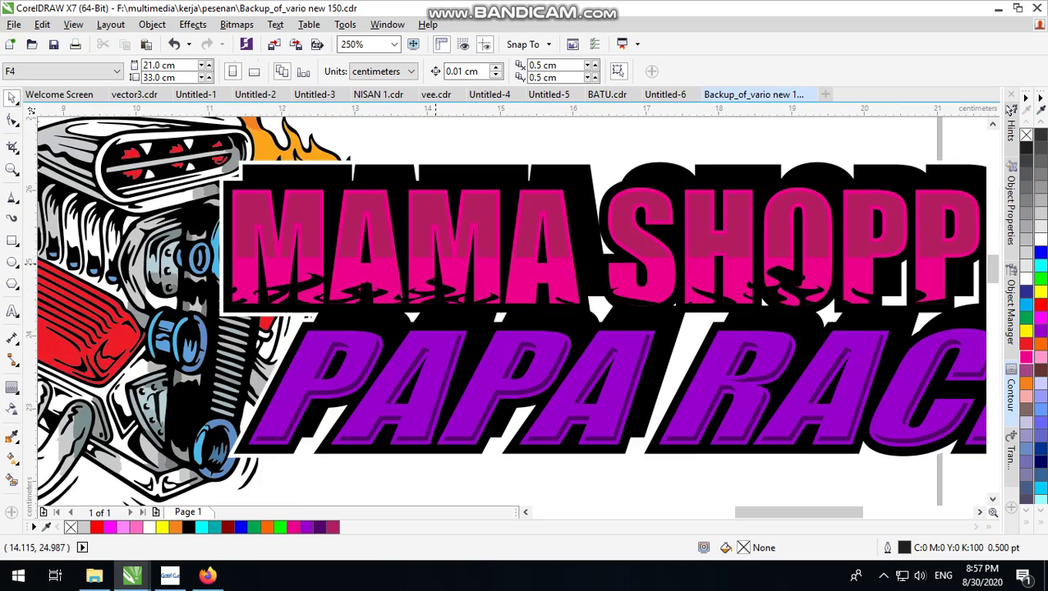
scroll(479, 262, down, 3)
scroll(519, 262, up, 1)
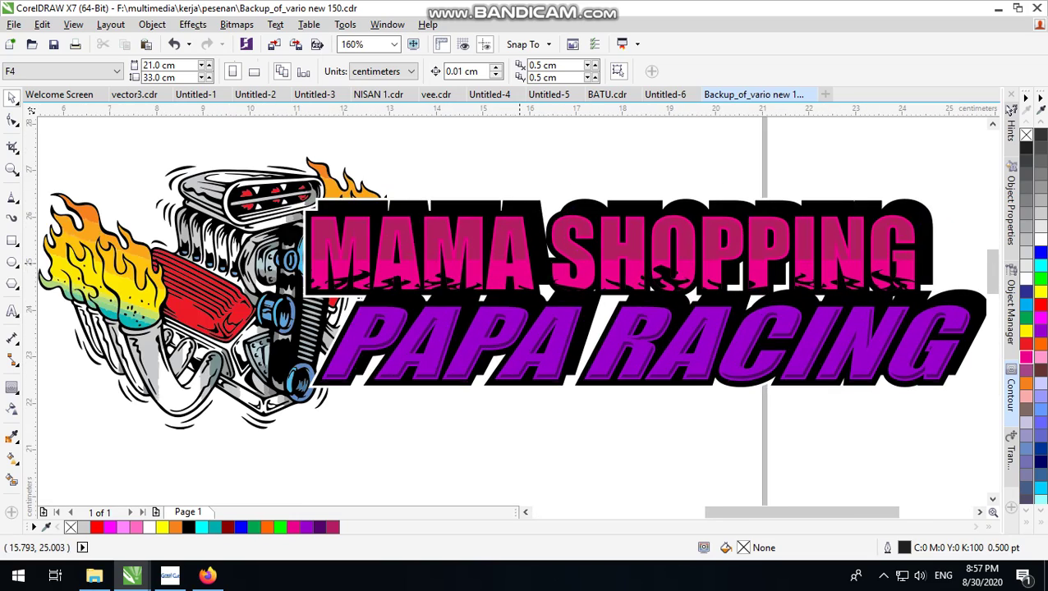